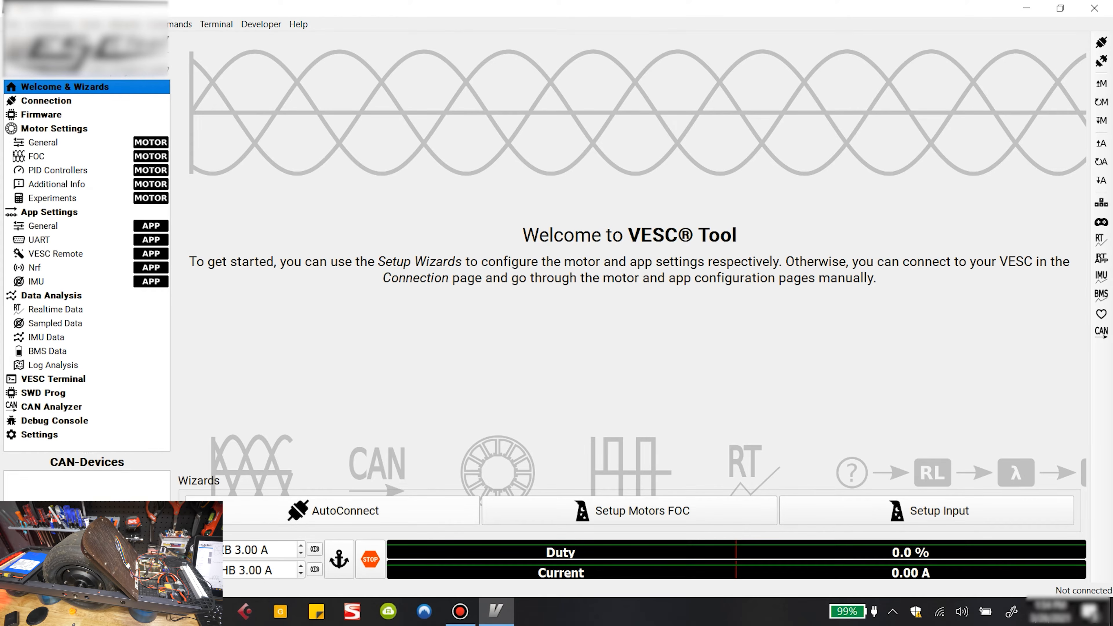
# Connect automatically to the attached VESC and acknowledge the configuration and test-firmware notices
pyautogui.click(340, 511)
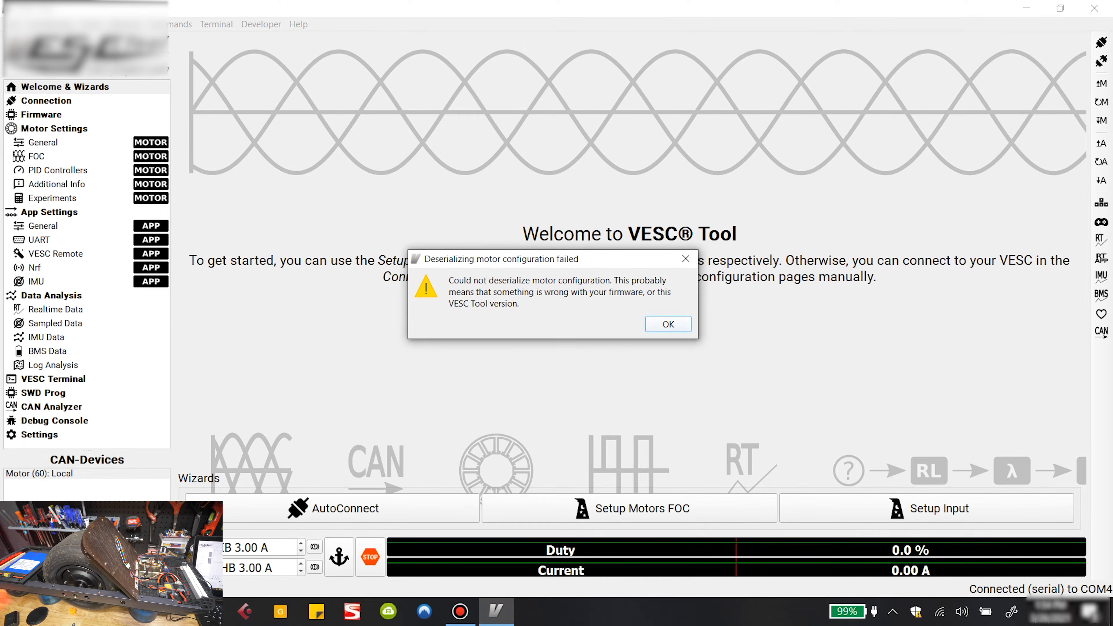
pyautogui.press('Return')
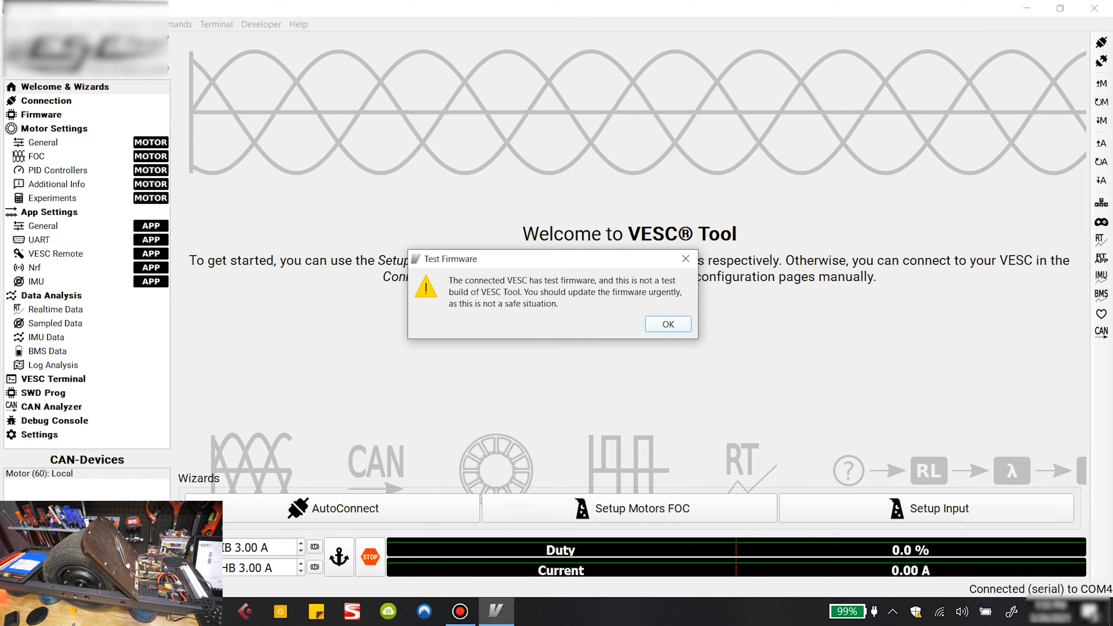
pyautogui.press('Return')
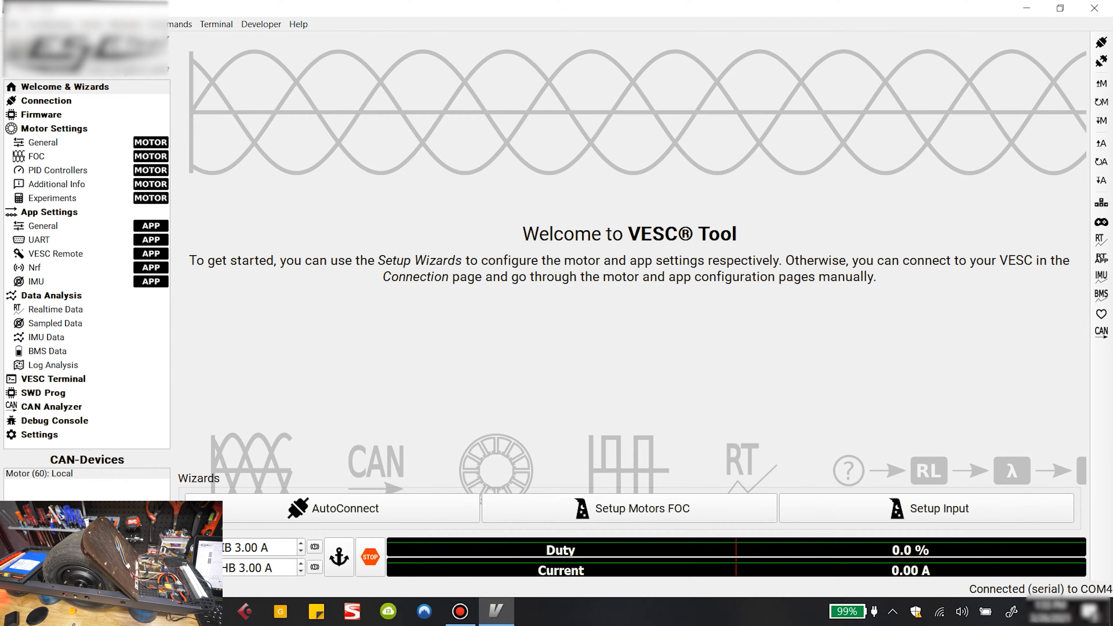
# Upload the listed bootloader for hardware 60 to the connected VESC and accept the upload warning
pyautogui.click(42, 115)
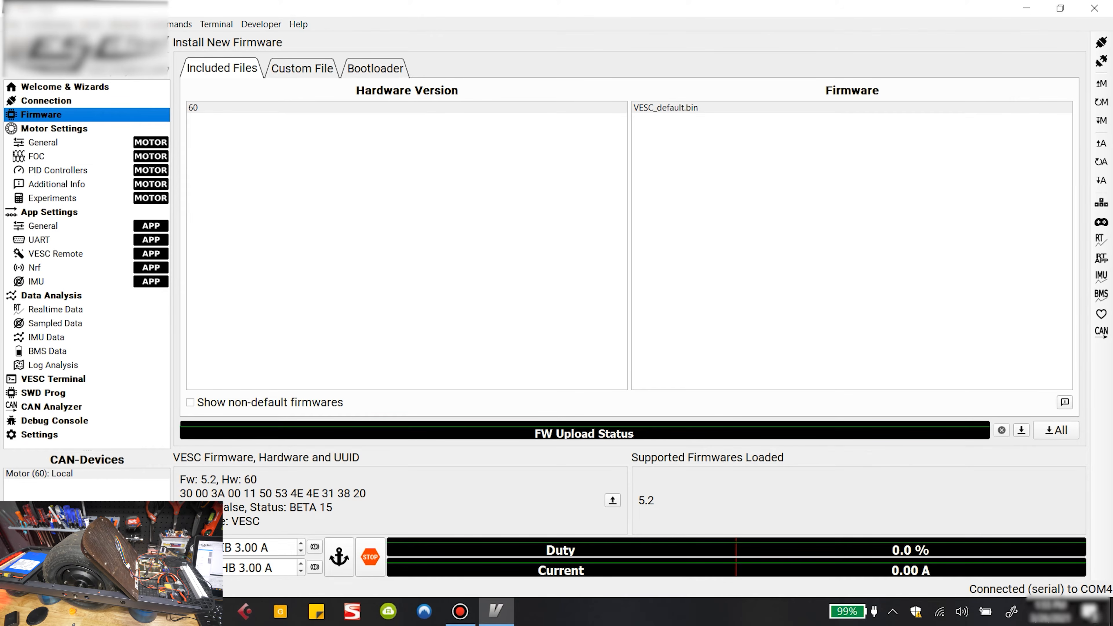
pyautogui.click(375, 69)
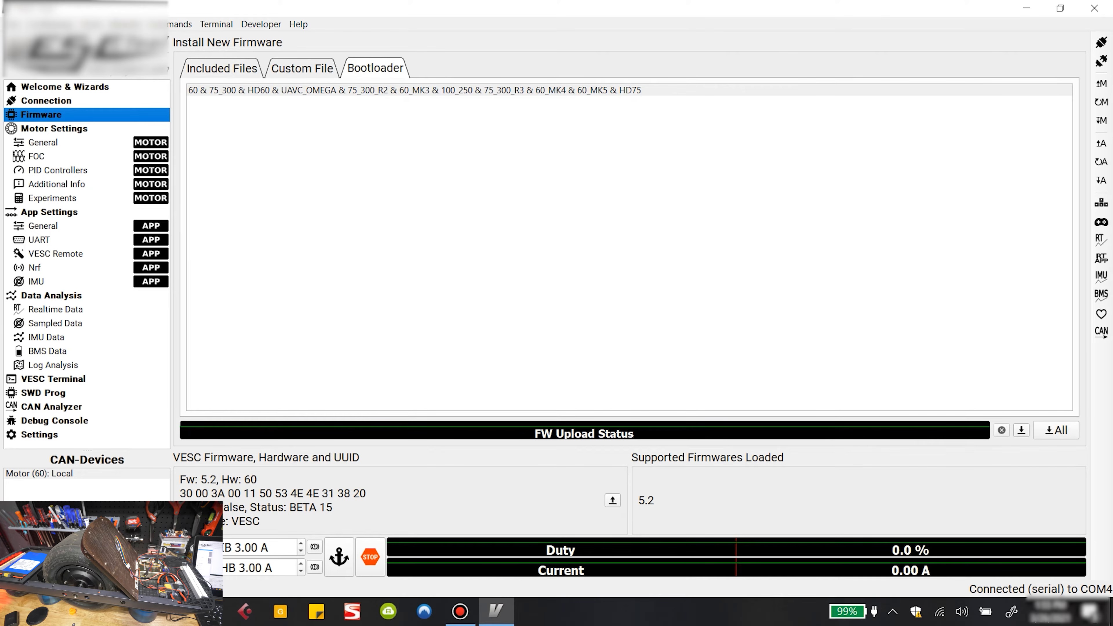
pyautogui.click(414, 91)
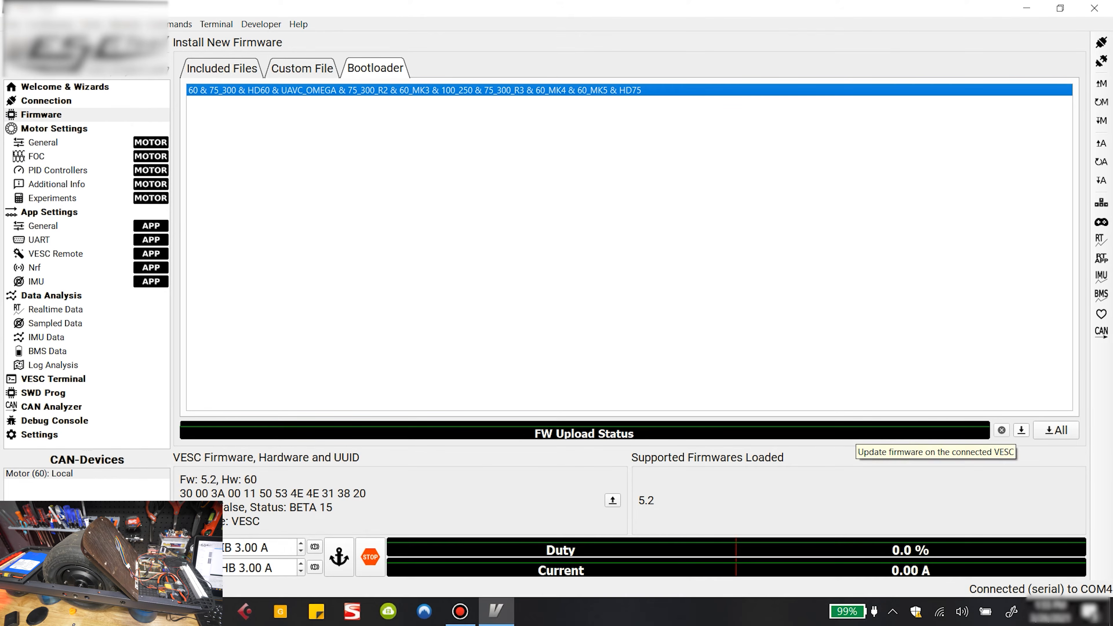
pyautogui.click(1021, 430)
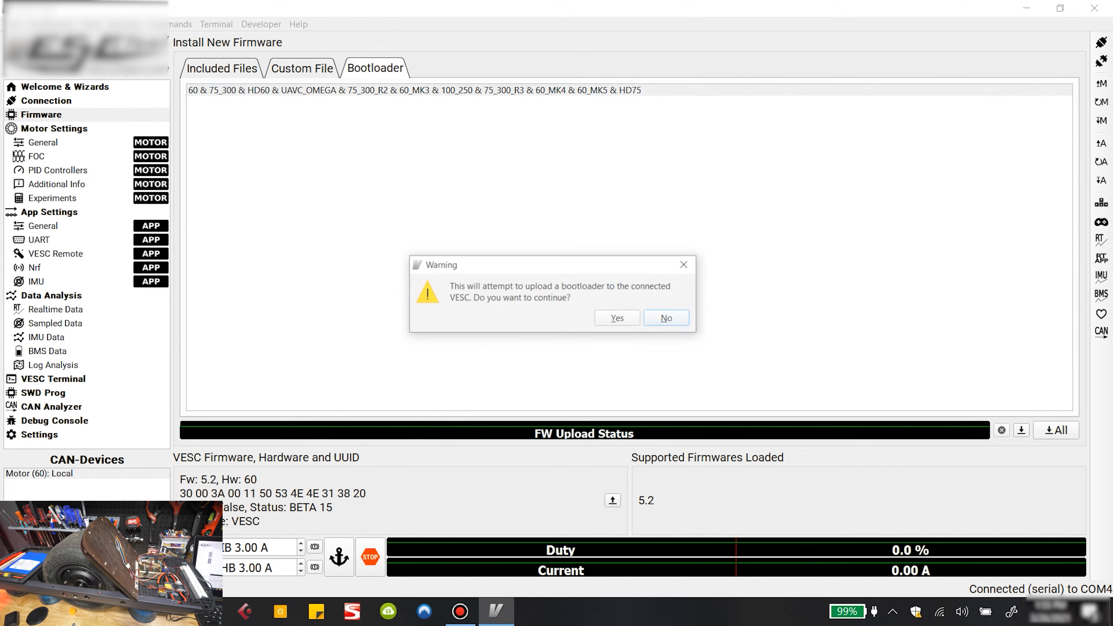
pyautogui.click(619, 319)
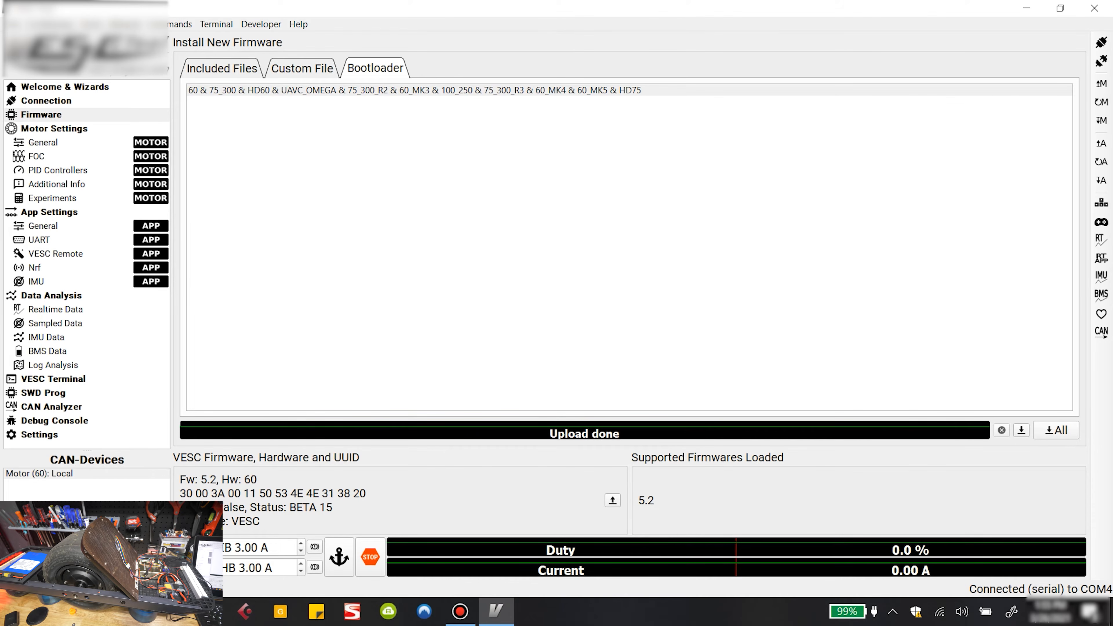
# Upload the included VESC_default.bin firmware for hardware version 60, accepting that all settings are cleared
pyautogui.click(221, 68)
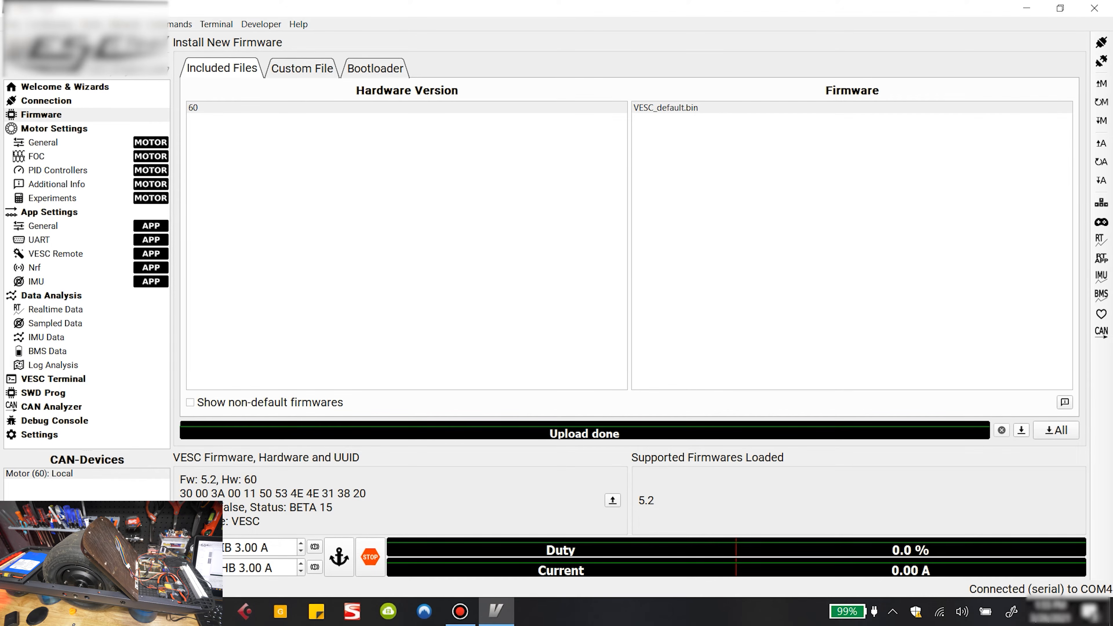
pyautogui.click(1021, 430)
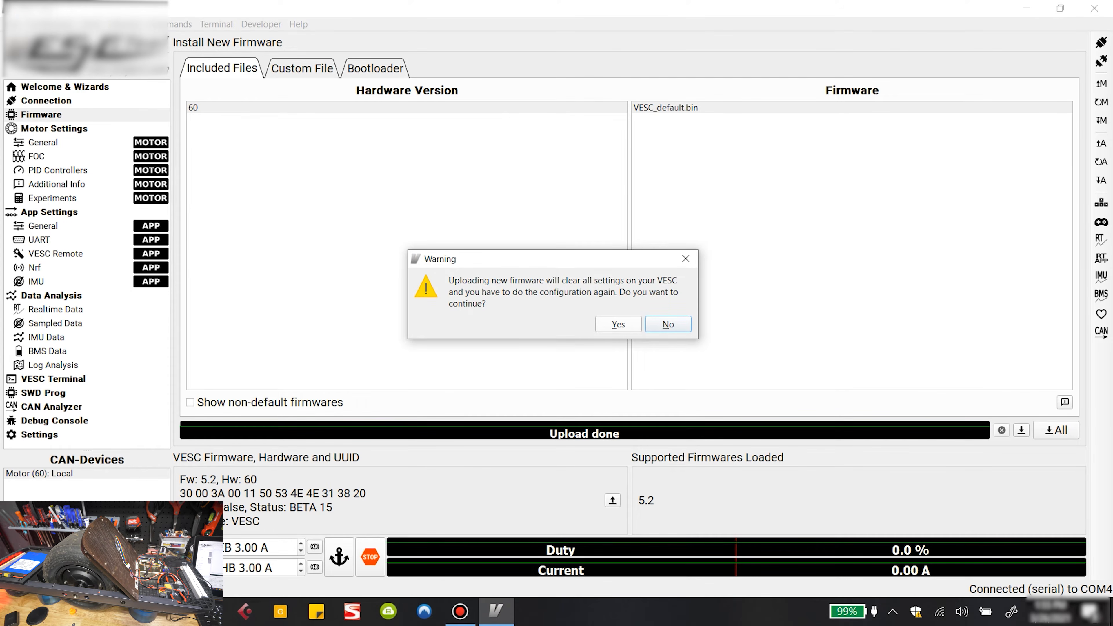
pyautogui.click(619, 324)
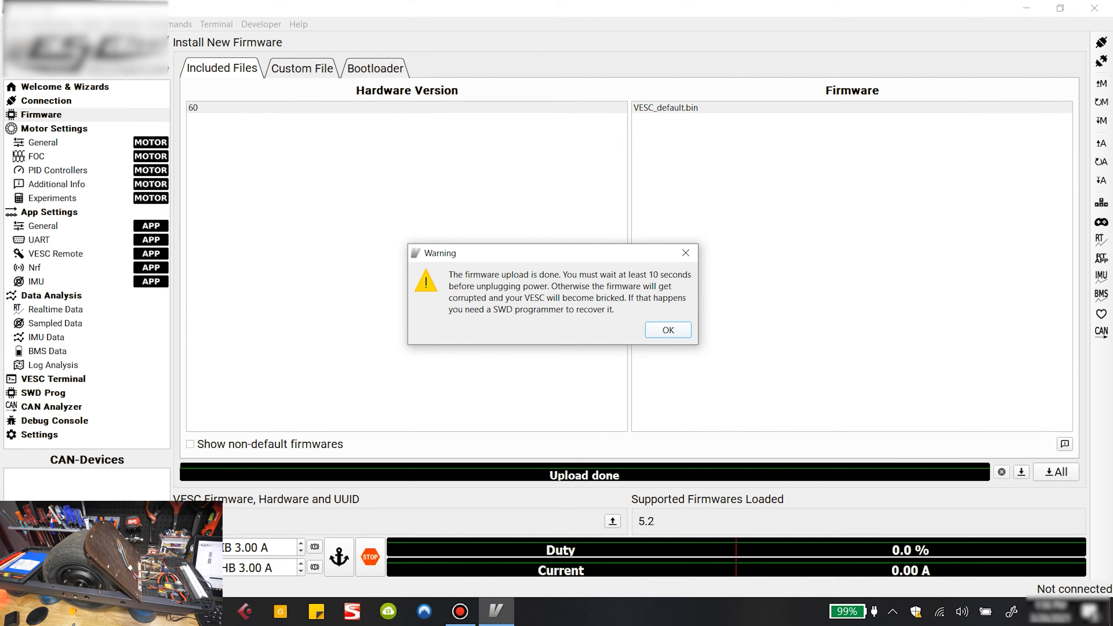
pyautogui.press('Return')
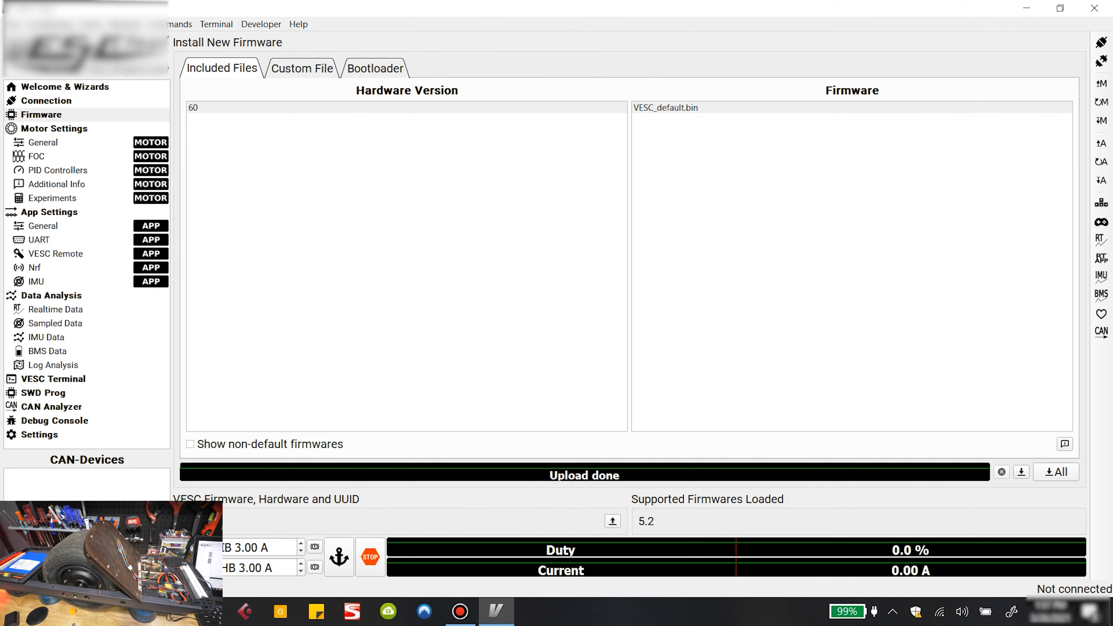
# Reconnect automatically to the VESC and check its firmware version and status
pyautogui.click(65, 87)
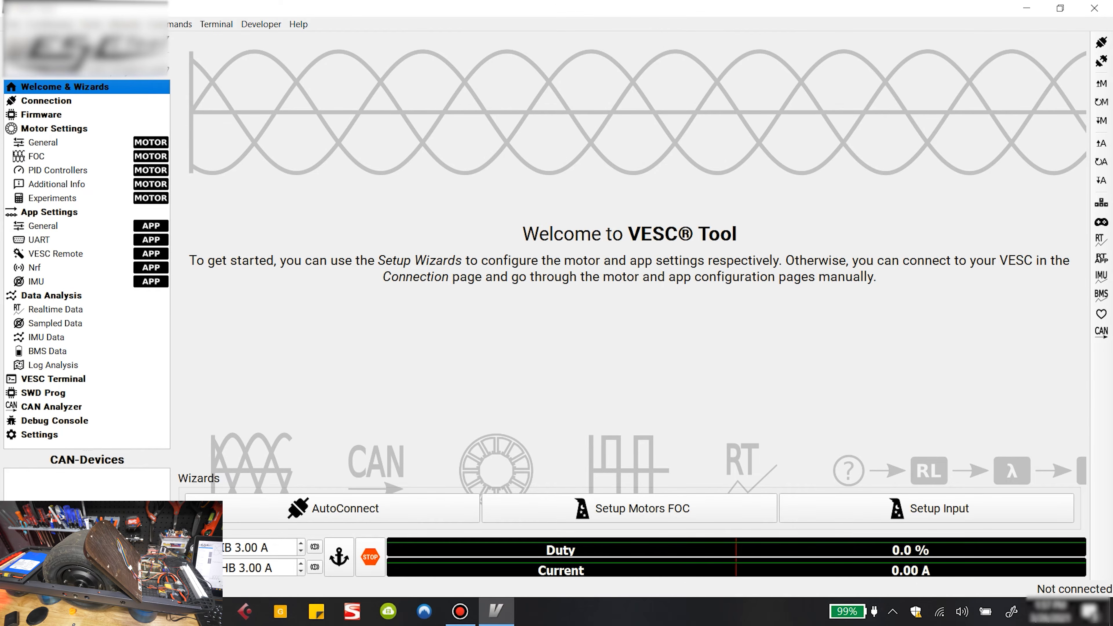
pyautogui.click(46, 101)
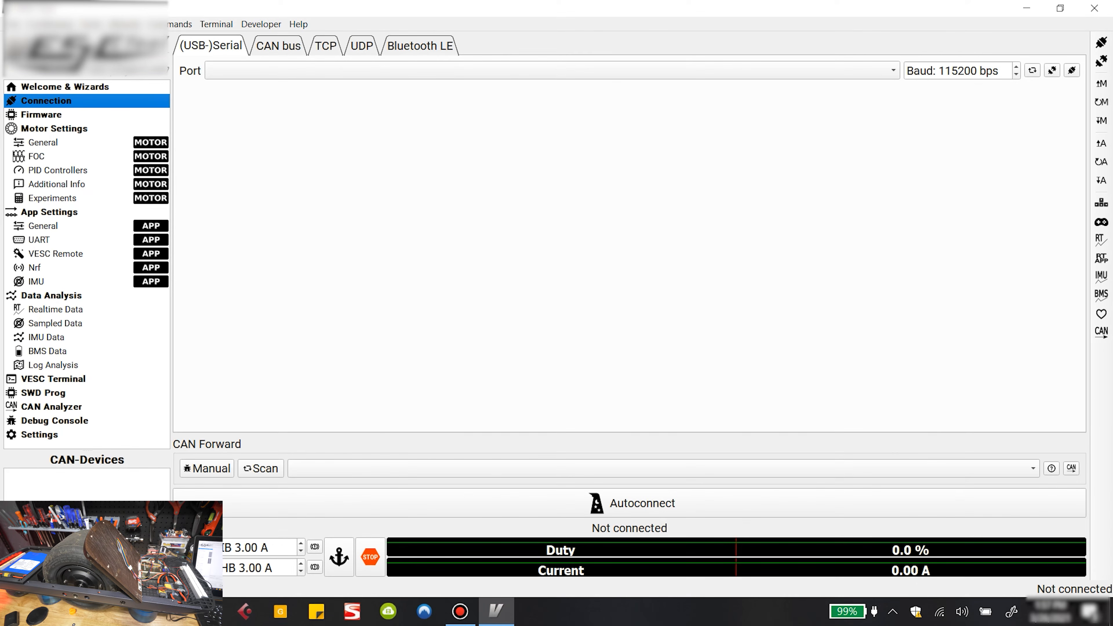
pyautogui.click(65, 86)
pyautogui.click(333, 508)
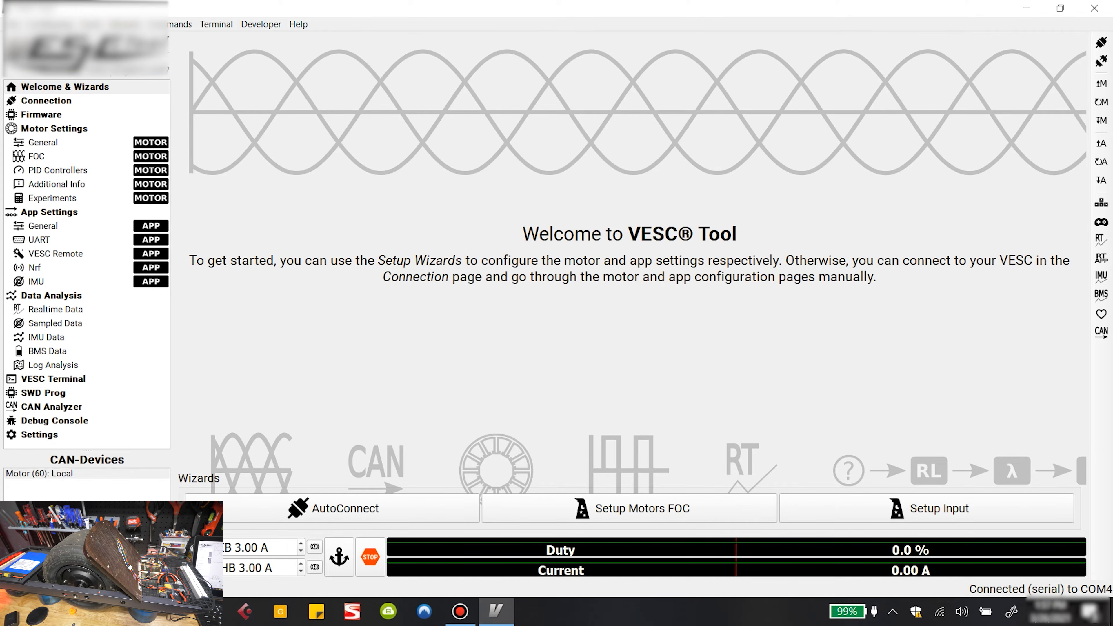
pyautogui.click(41, 115)
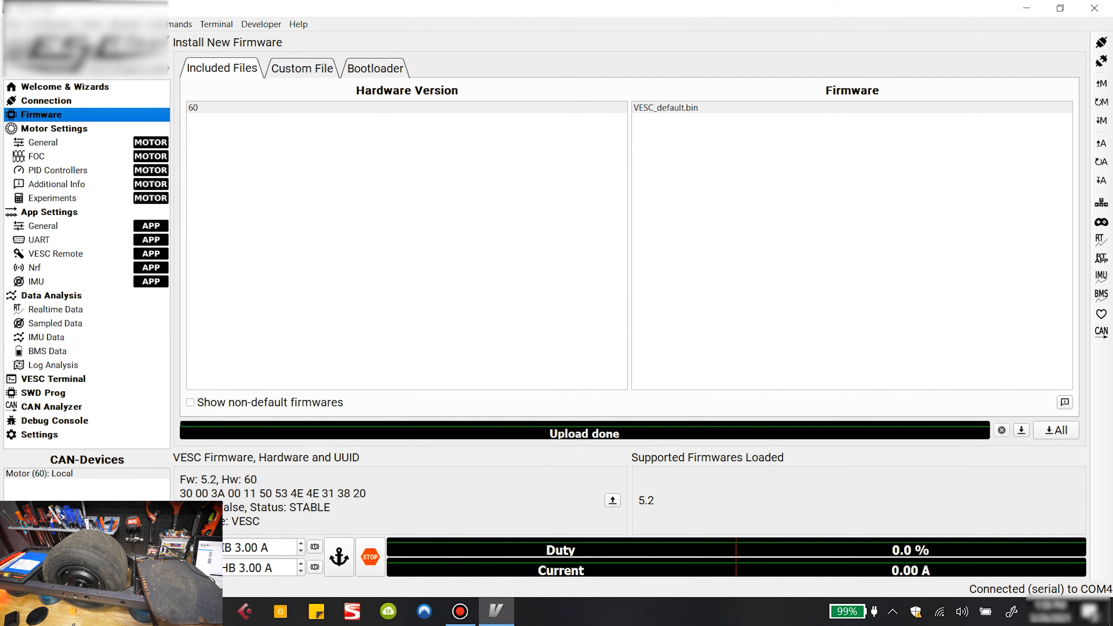
# Start the Motor Setup Wizard and load the default configuration from the connected VESC
pyautogui.click(54, 129)
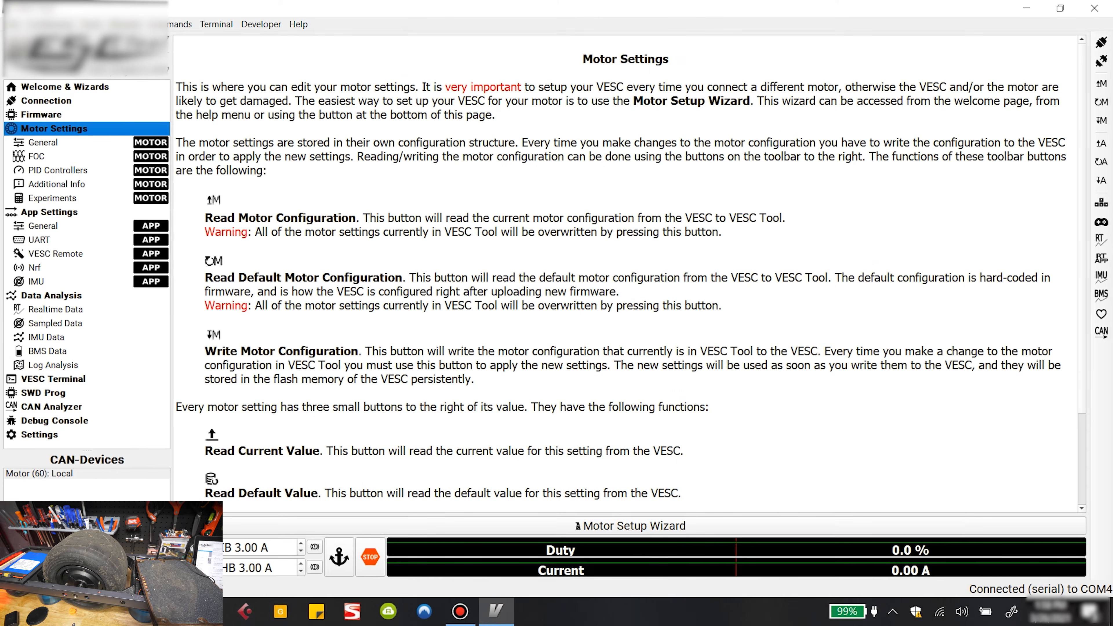
pyautogui.click(630, 526)
pyautogui.press('Return')
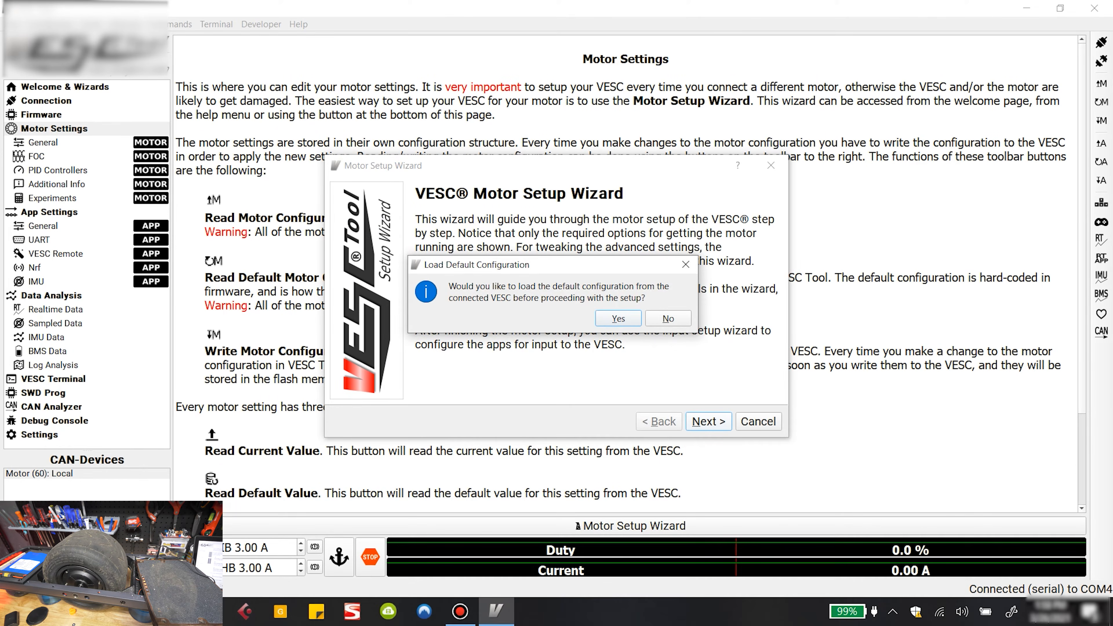
pyautogui.press('Return')
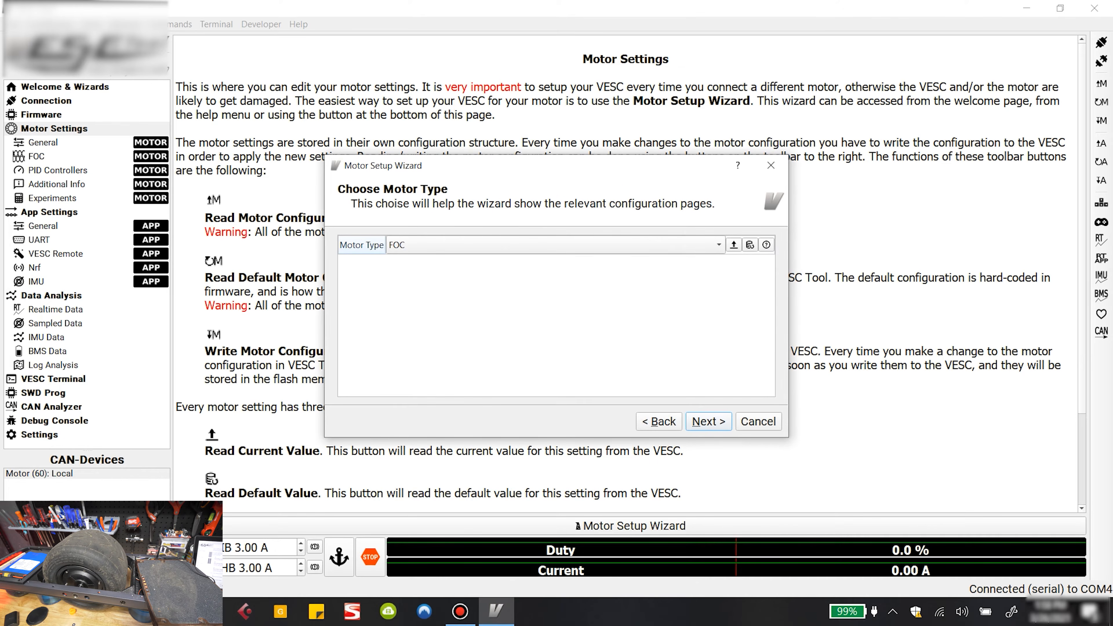
# Choose FOC as the motor type and continue to the current limits, accepting the safety notice
pyautogui.click(556, 244)
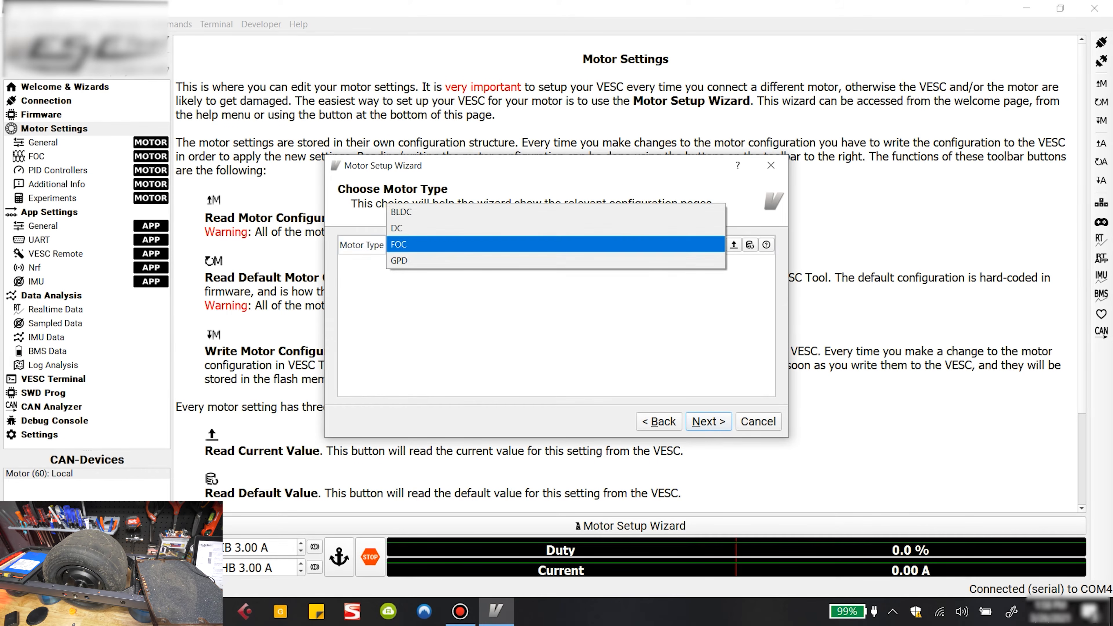
pyautogui.press('Return')
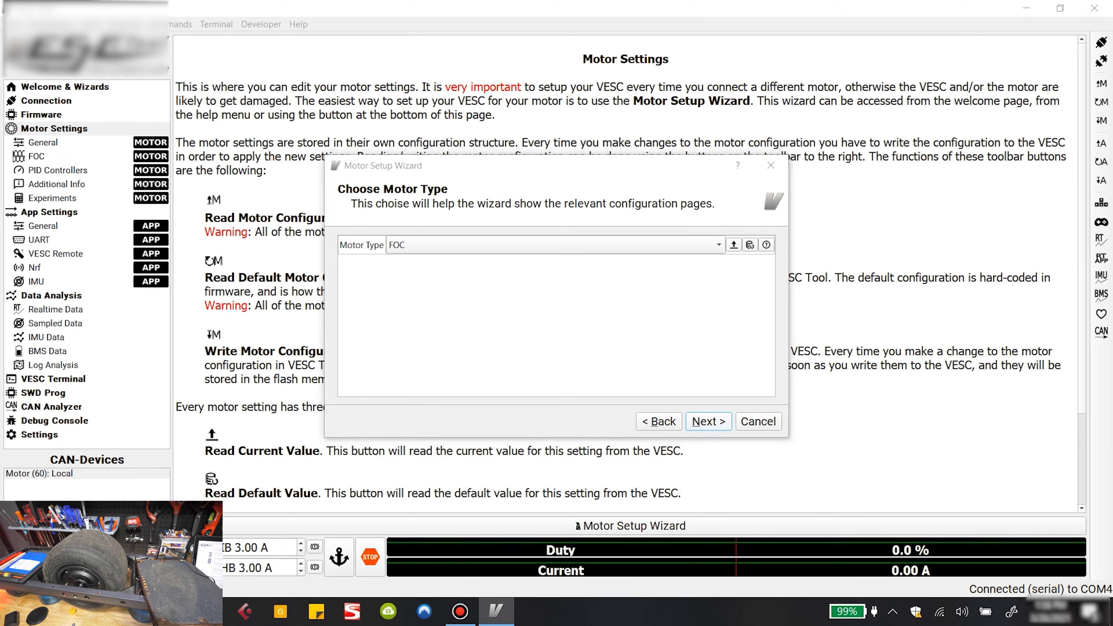
pyautogui.press('Return')
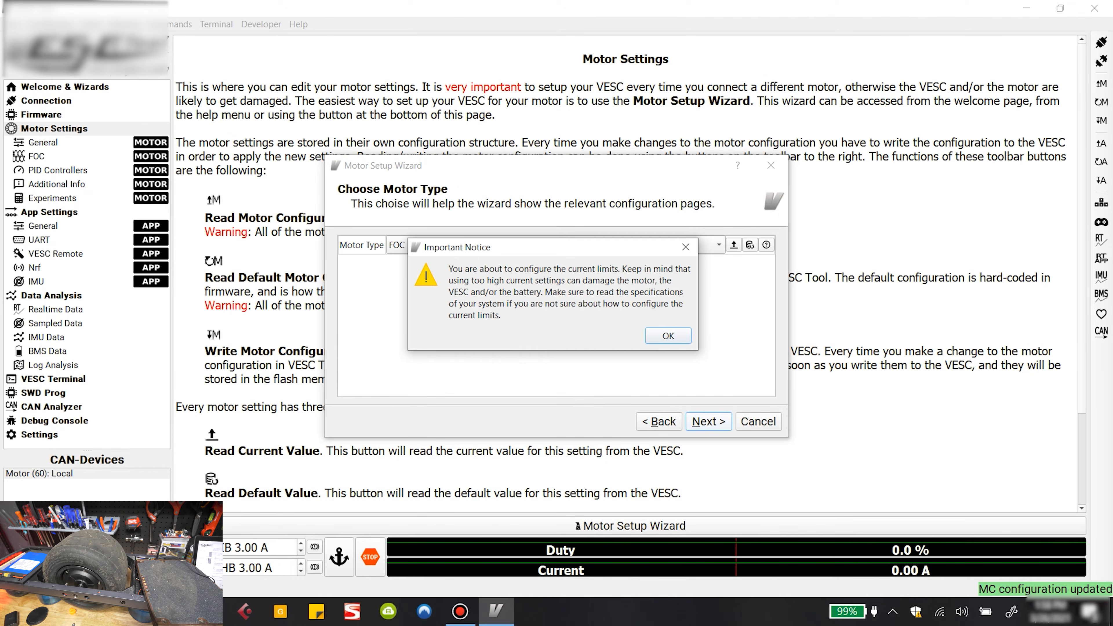
pyautogui.press('Return')
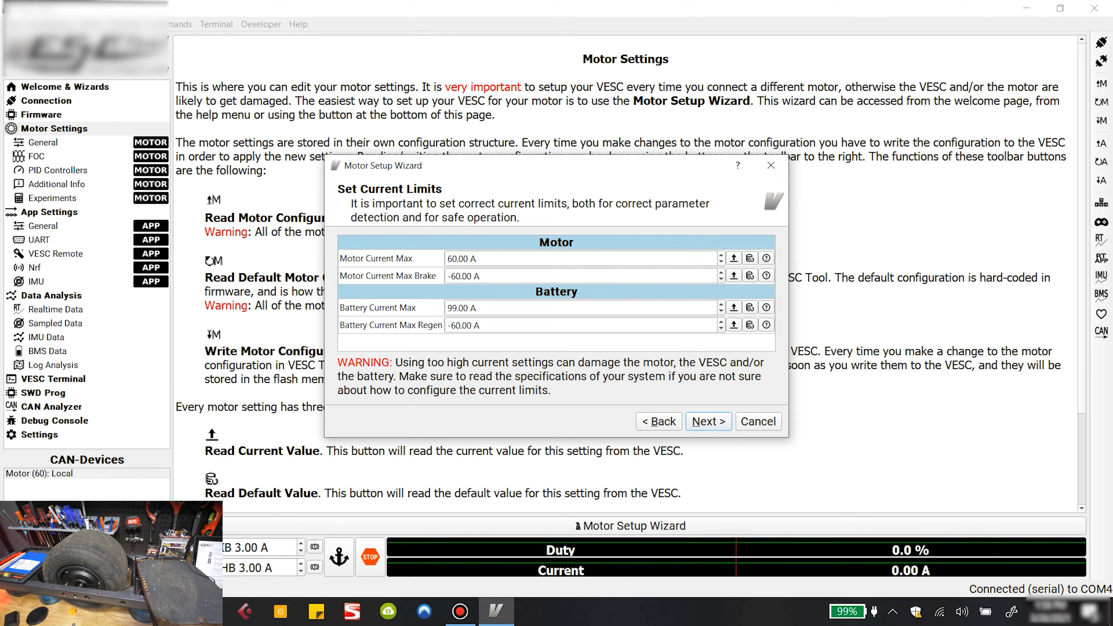
# Set Motor Current Max to 90 A and Motor Current Max Brake to -90 A
pyautogui.moveTo(457, 259)
pyautogui.mouseDown()
pyautogui.moveTo(447, 259)
pyautogui.moveTo(478, 259)
pyautogui.mouseUp()
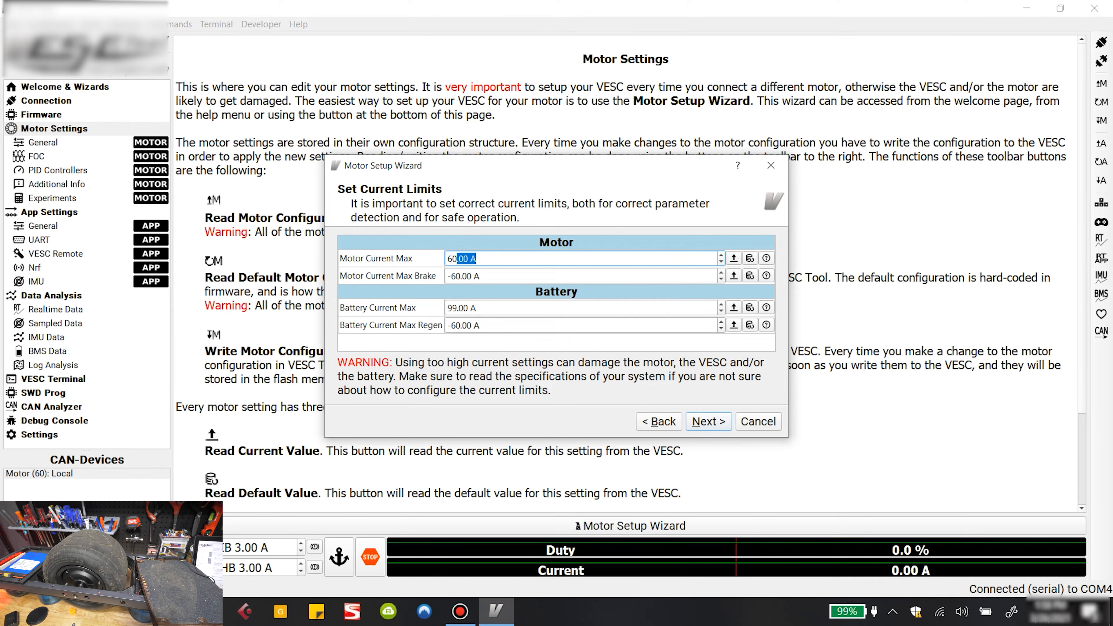
pyautogui.click(469, 259)
pyautogui.press('BackSpace')
pyautogui.write('9')
pyautogui.press('Down')
pyautogui.press('Up')
pyautogui.moveTo(457, 276); pyautogui.dragTo(451, 276)
pyautogui.write('9')
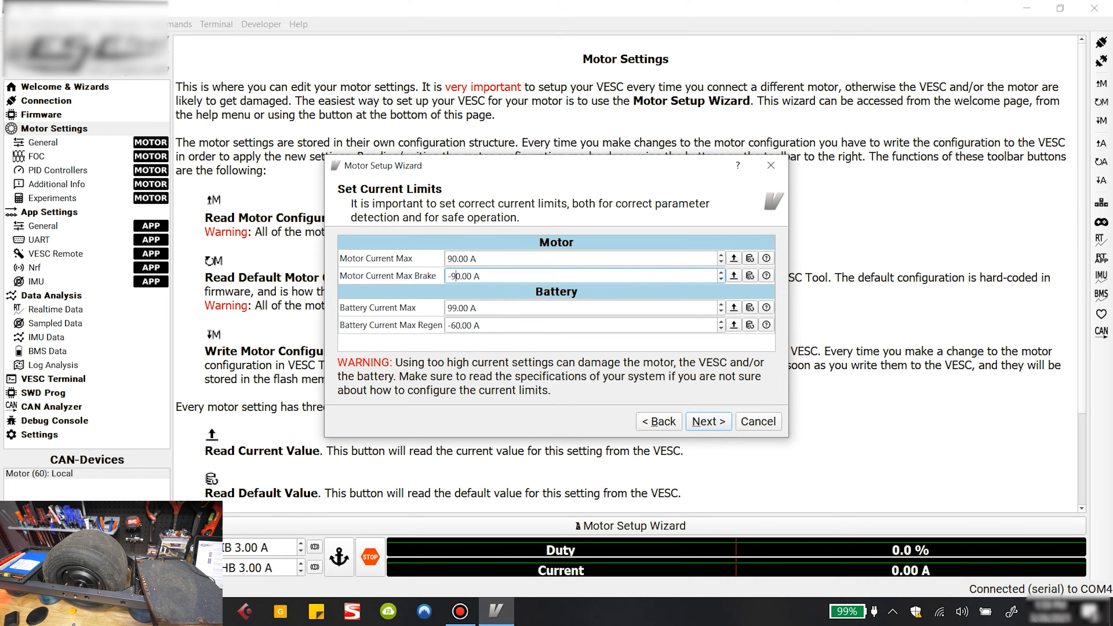
# Set Battery Current Max to 45 A and Battery Current Max Regen to -45 A, and skip the soft battery cutoff setup
pyautogui.press('Tab')
pyautogui.press('Delete')
pyautogui.press('Delete')
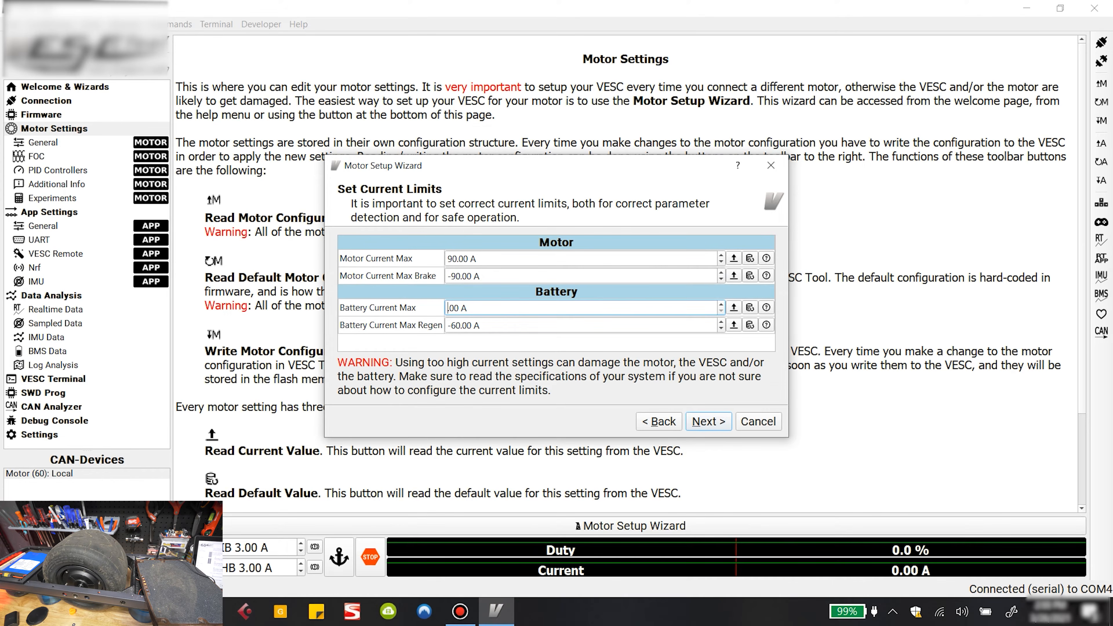
pyautogui.write('45')
pyautogui.moveTo(460, 325); pyautogui.dragTo(451, 325)
pyautogui.write('45')
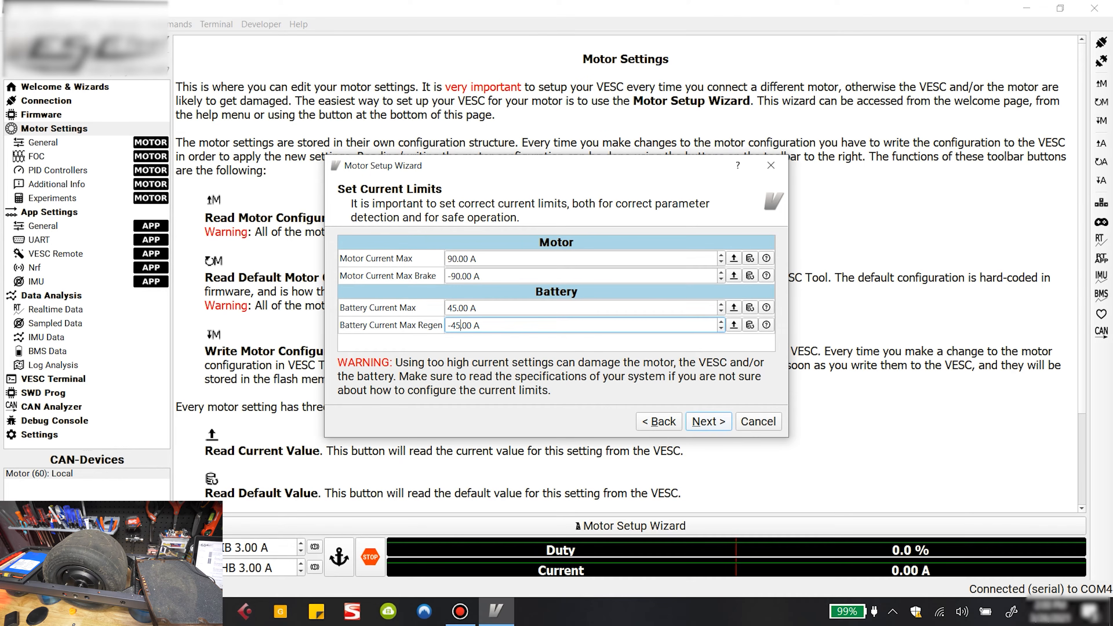
pyautogui.press('Return')
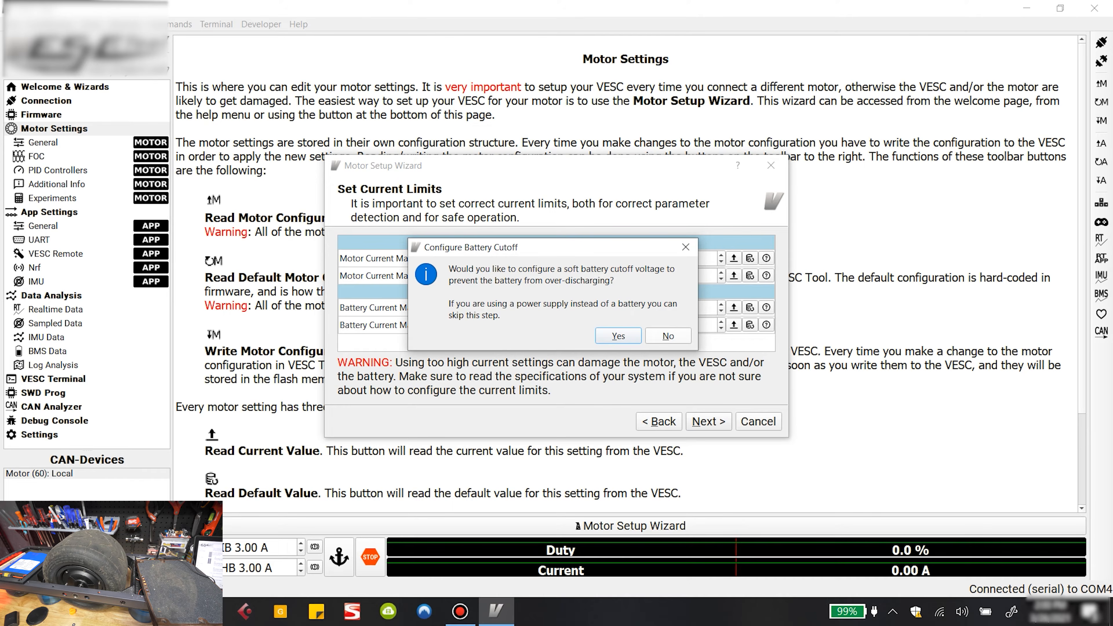
pyautogui.click(668, 336)
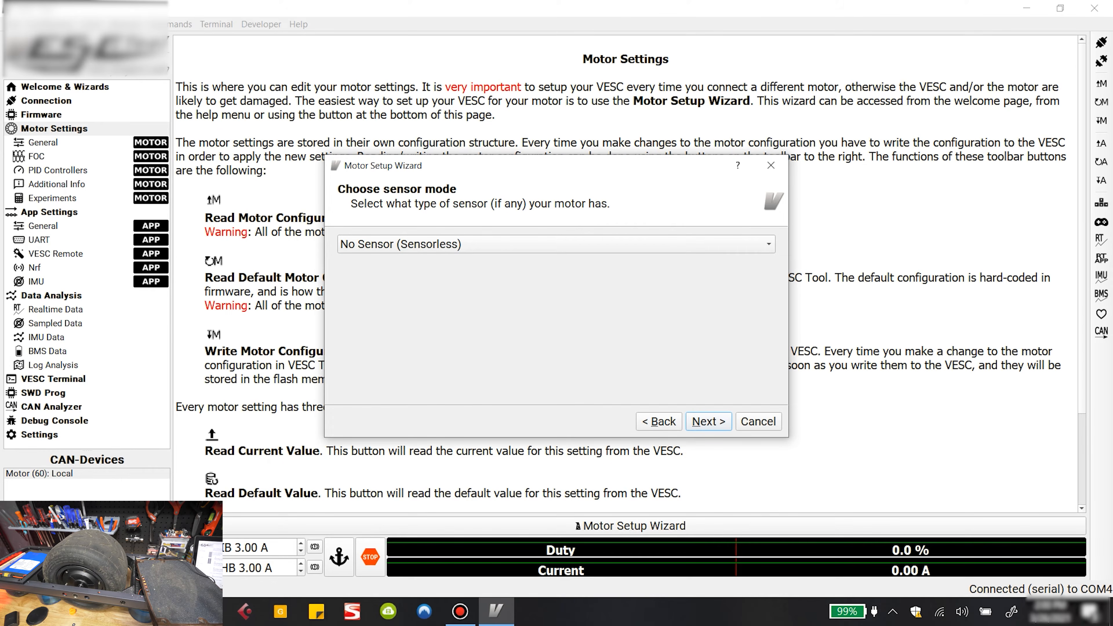
# Choose Hall Sensors as the motor's sensor mode and continue to the FOC settings
pyautogui.click(556, 245)
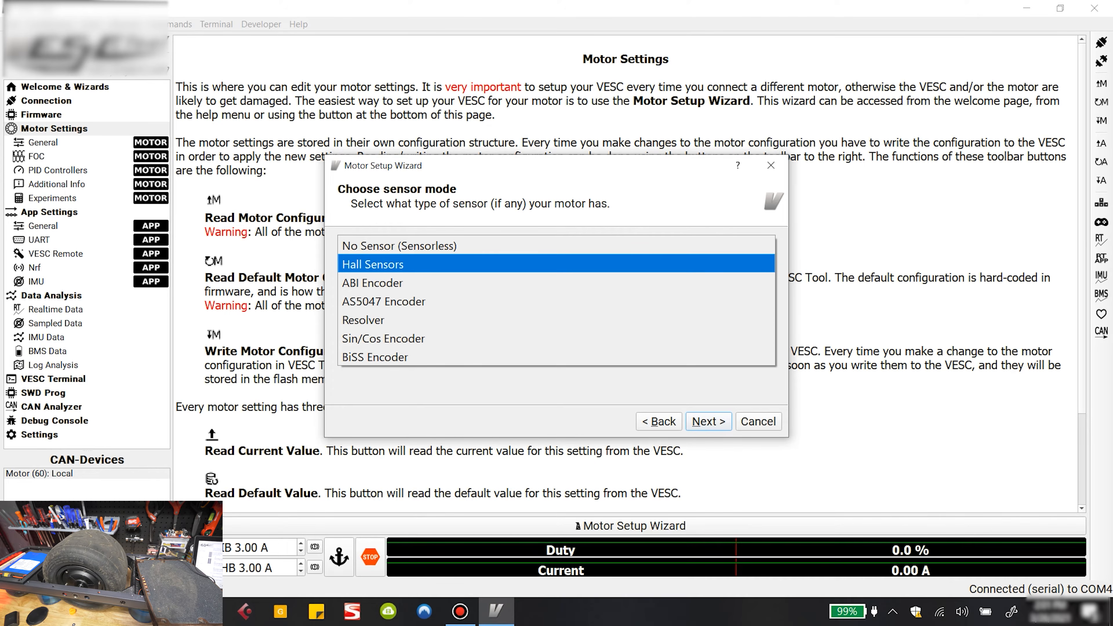
pyautogui.click(372, 265)
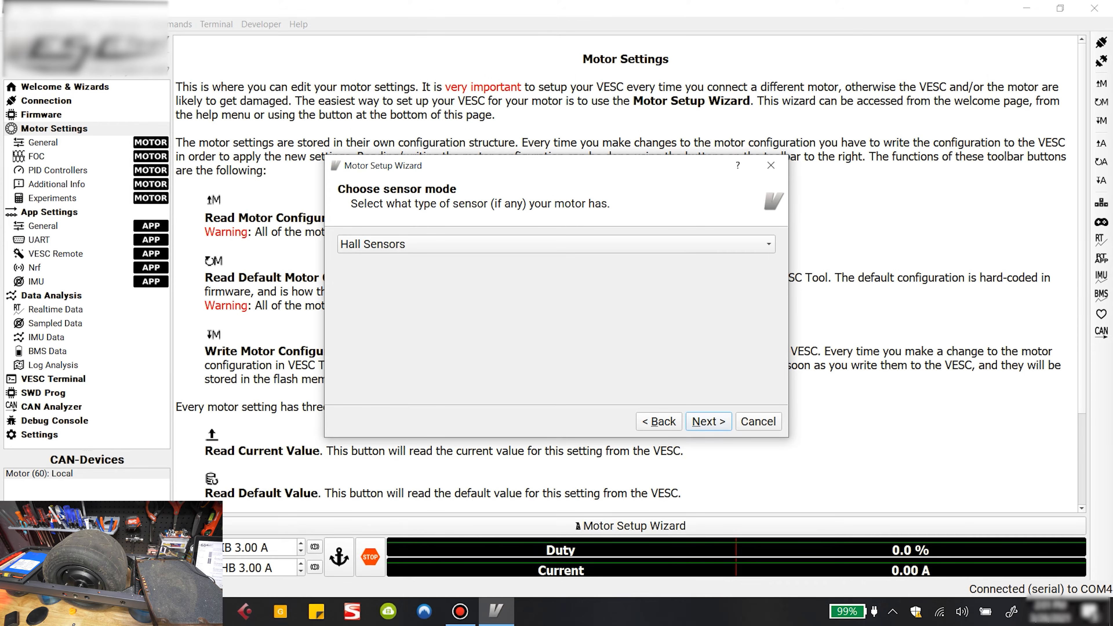
pyautogui.click(708, 422)
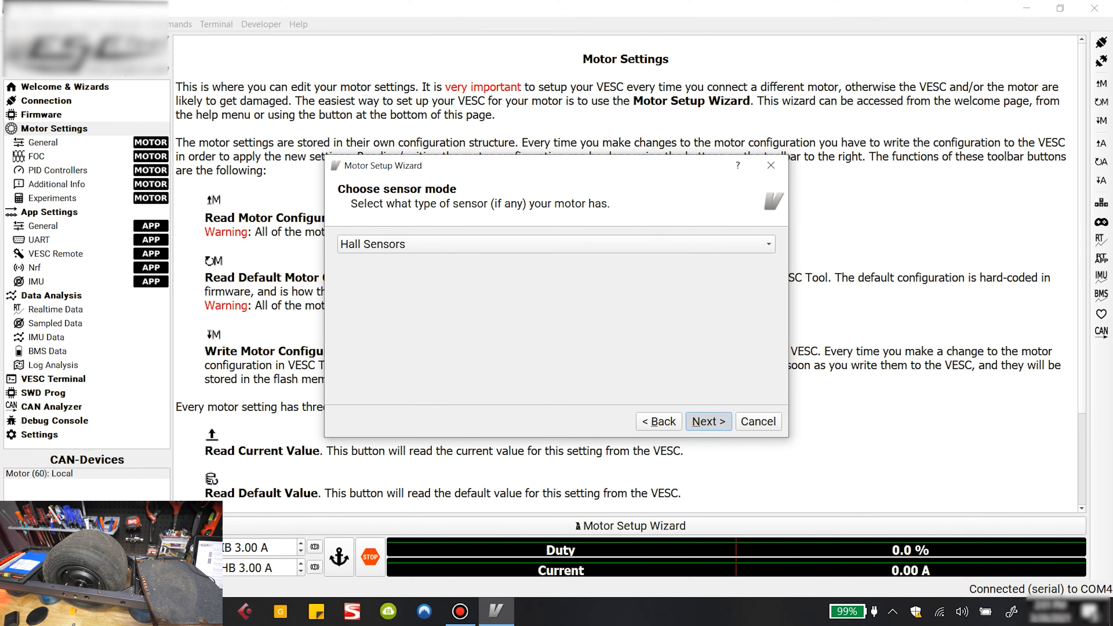
# Measure the motor's resistance, inductance and flux linkage in the FOC settings, and apply the calculated parameters
pyautogui.click(708, 422)
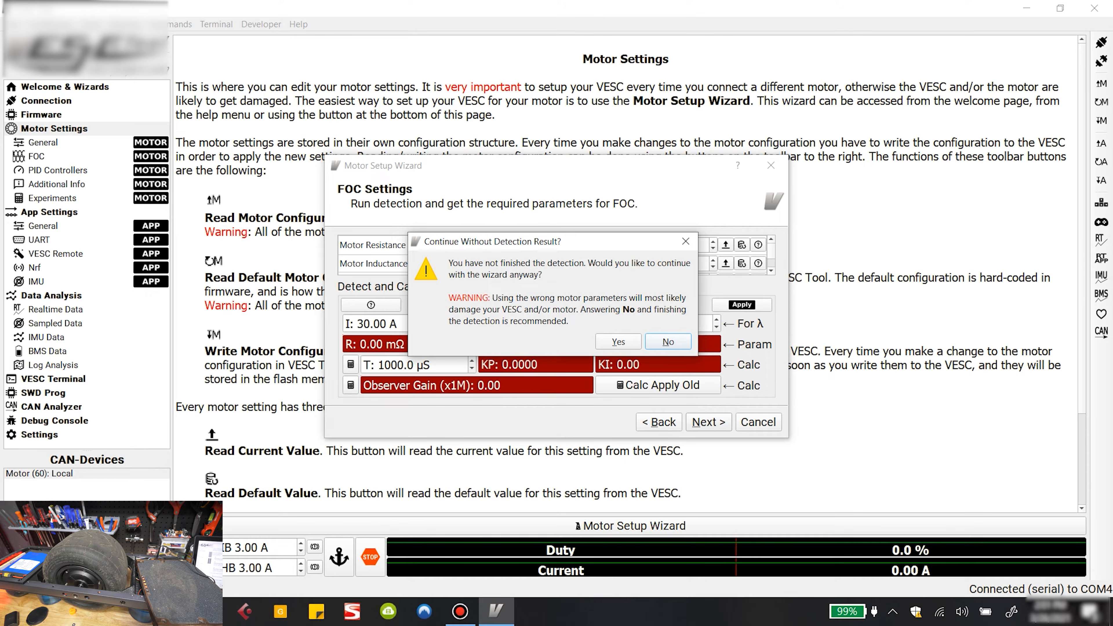
pyautogui.click(667, 341)
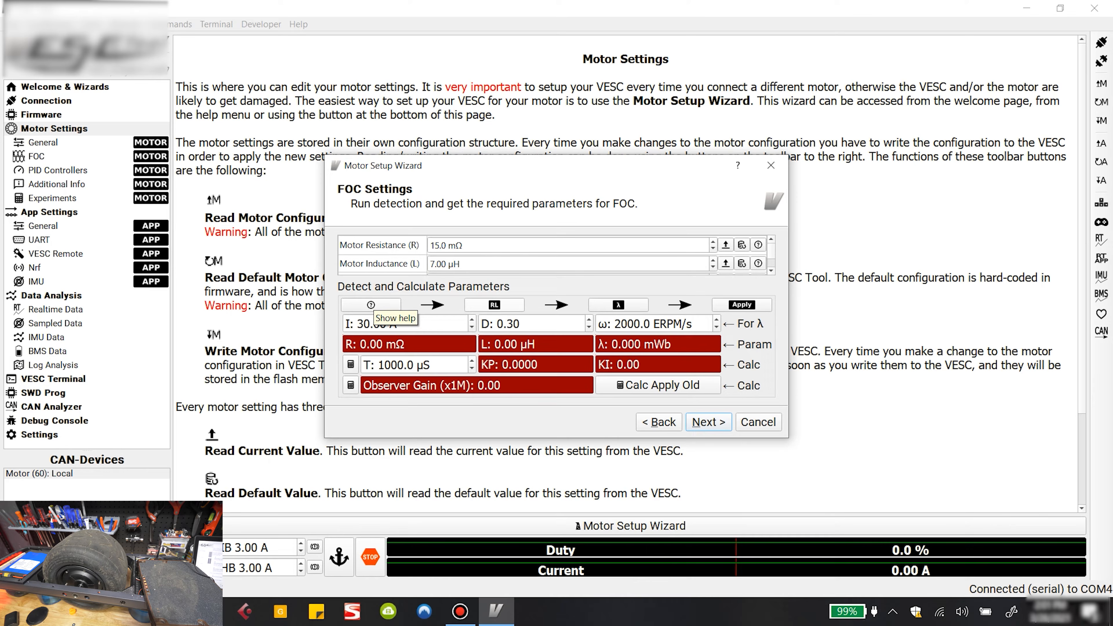
pyautogui.click(494, 304)
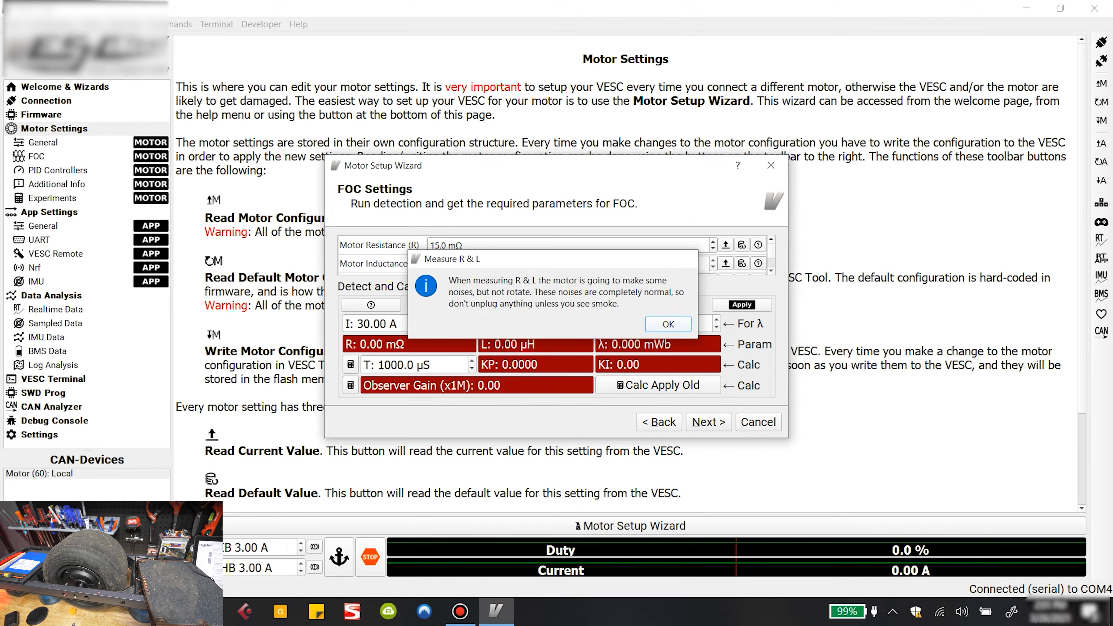
pyautogui.press('Return')
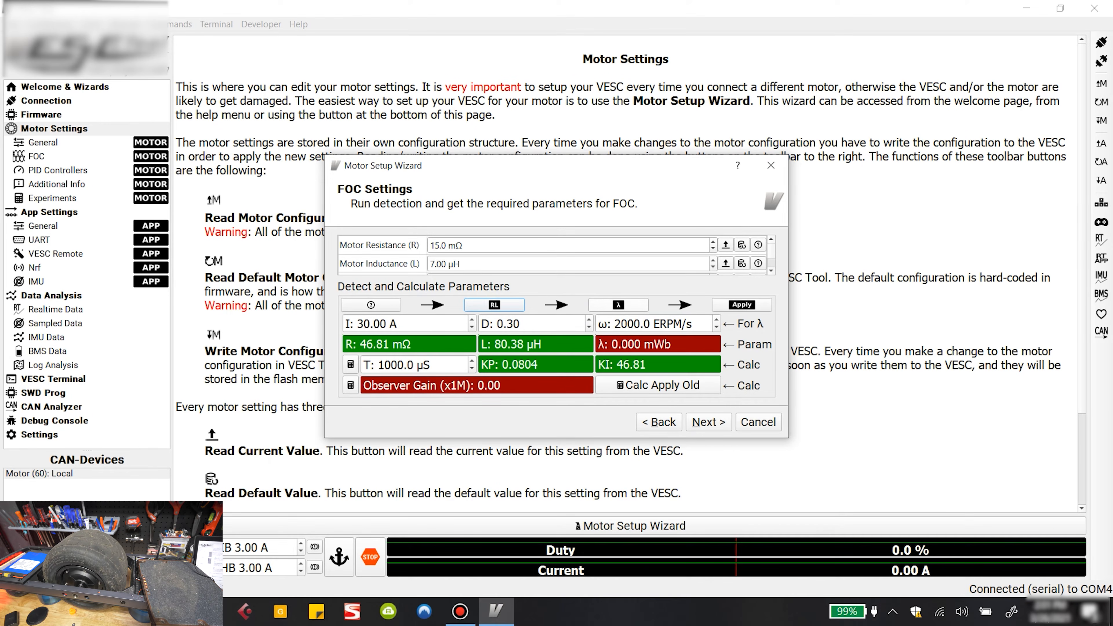
pyautogui.click(618, 305)
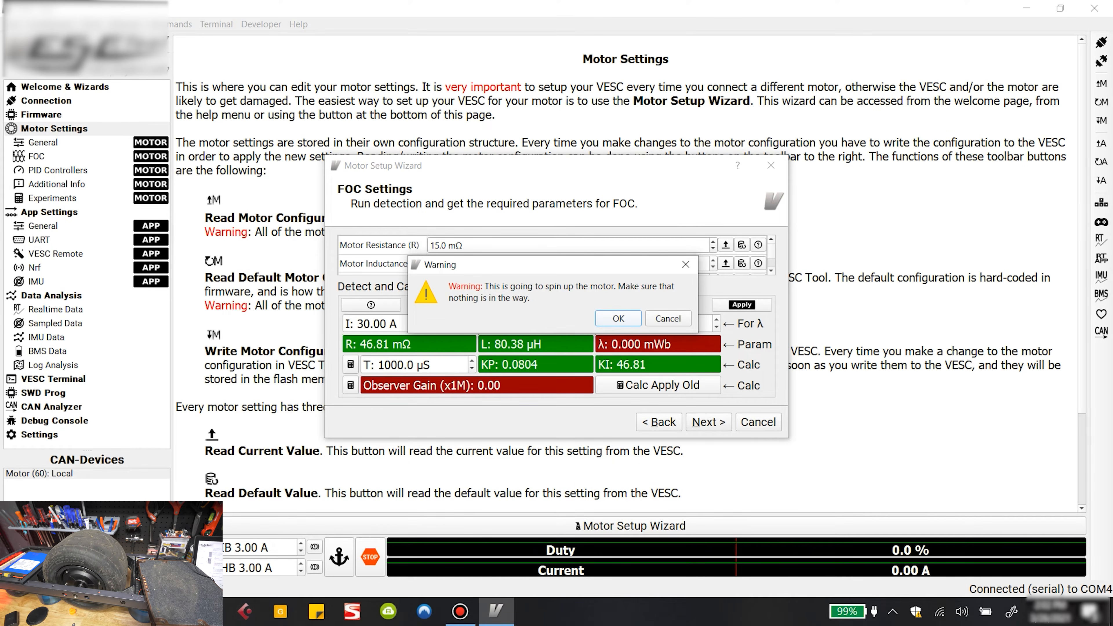
pyautogui.press('Return')
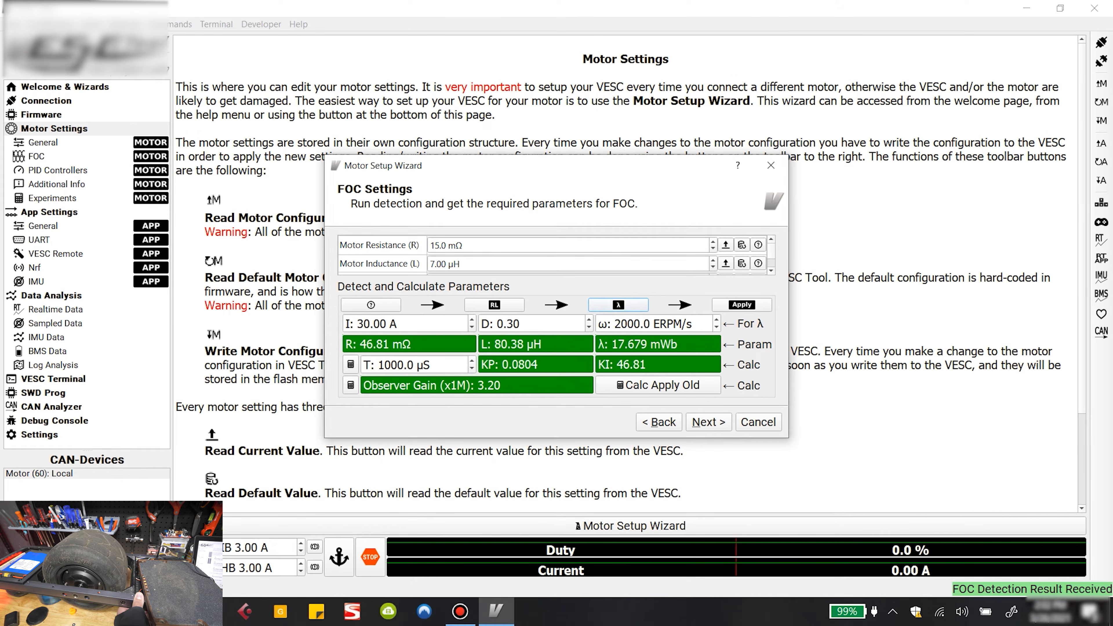
pyautogui.click(742, 304)
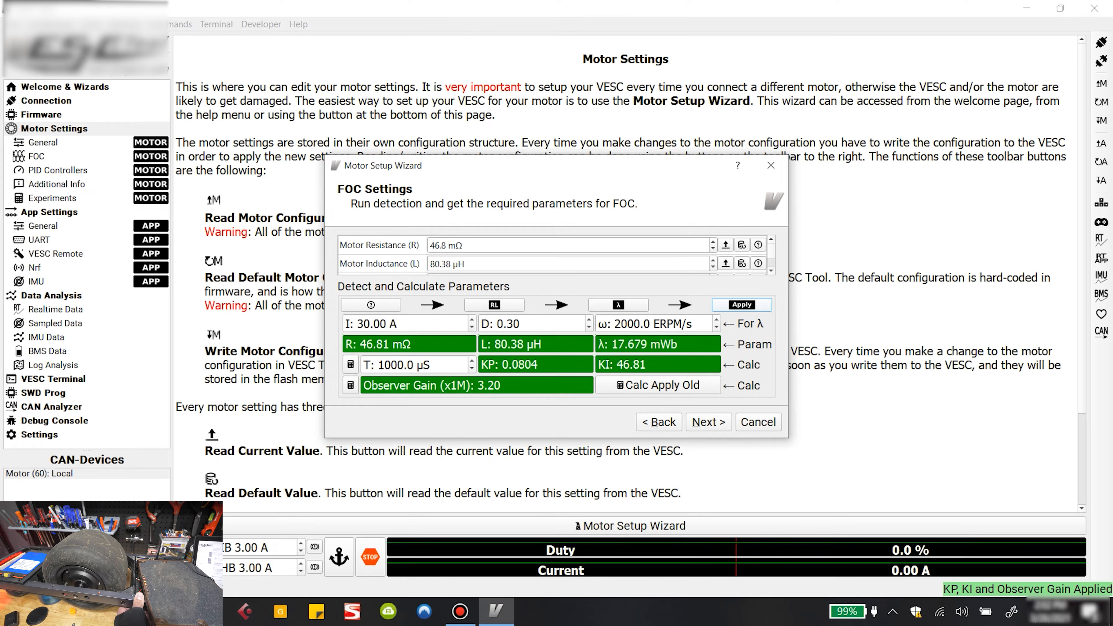
# Detect the Hall sensor table at 10 A, apply it and finish the motor setup wizard
pyautogui.click(708, 422)
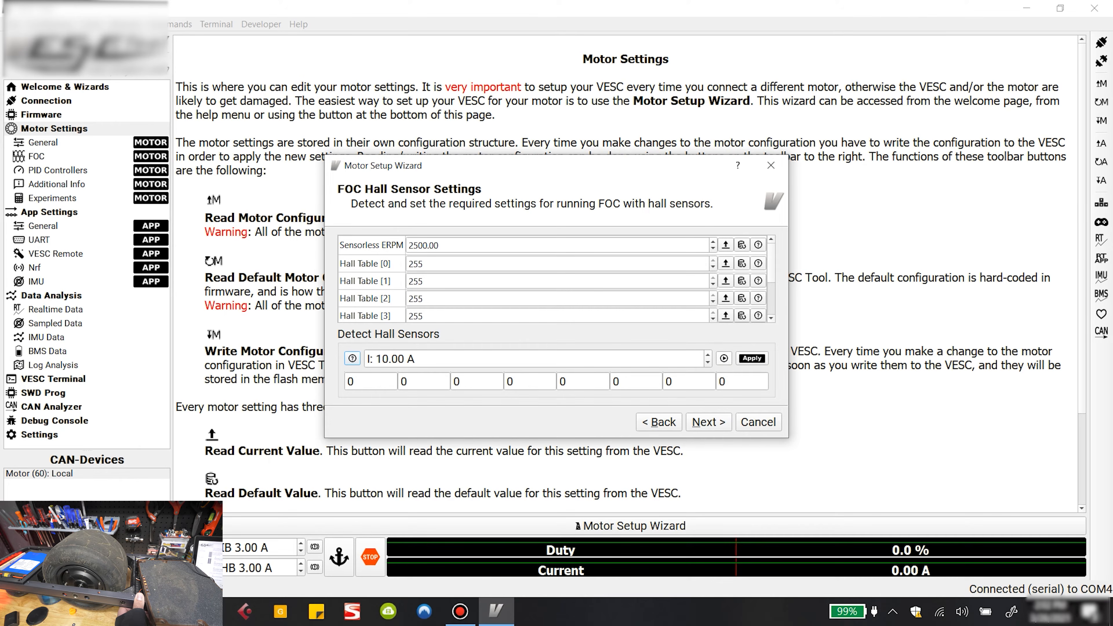
pyautogui.click(724, 358)
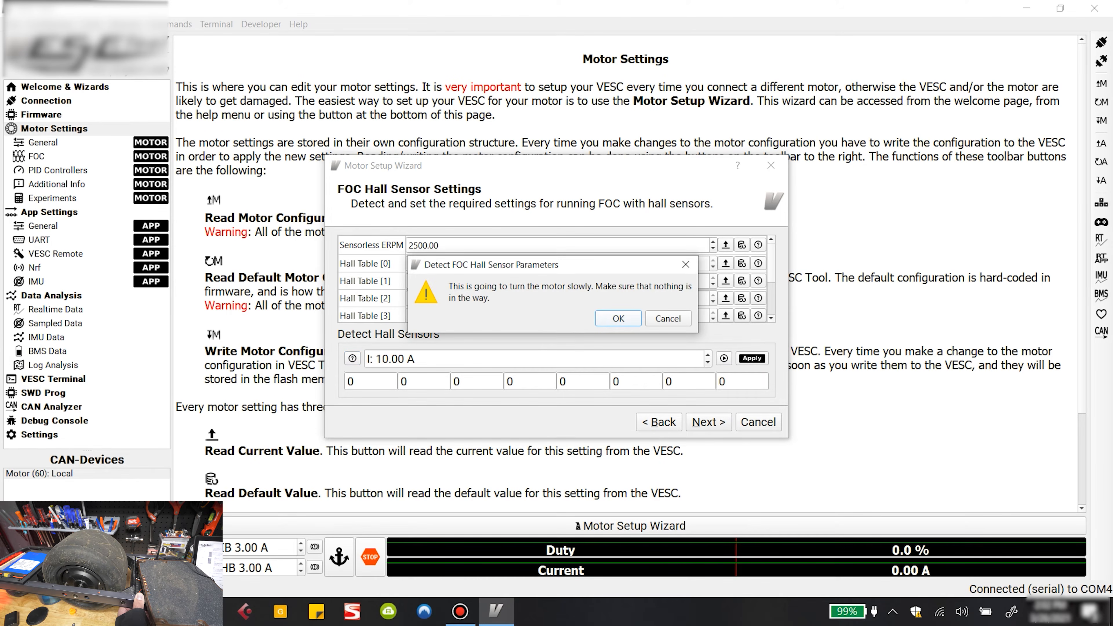
pyautogui.press('Return')
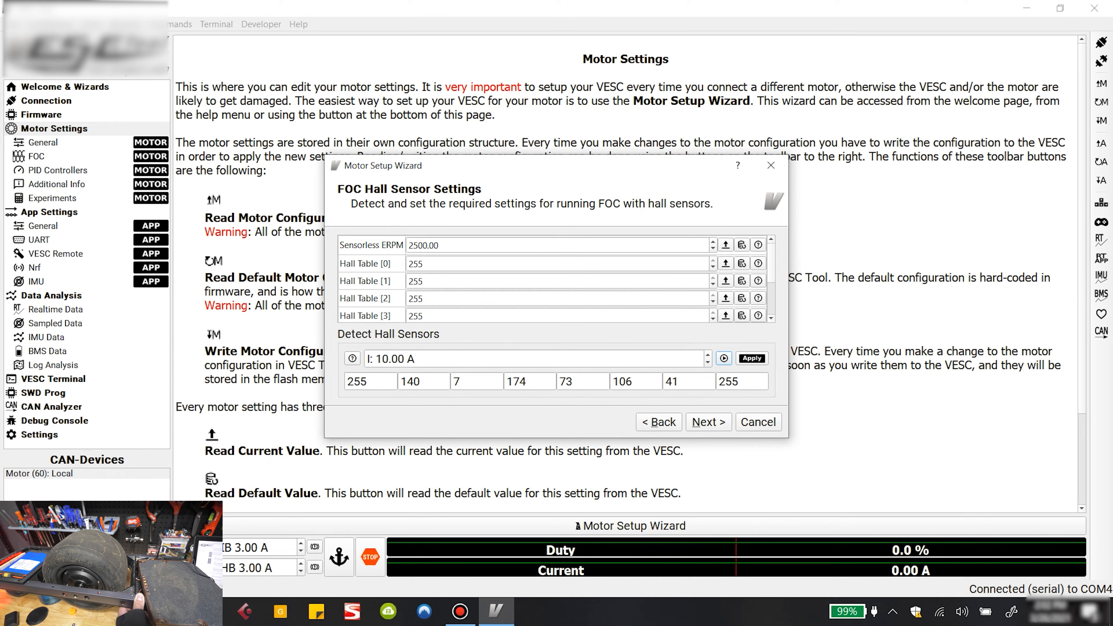
pyautogui.click(751, 358)
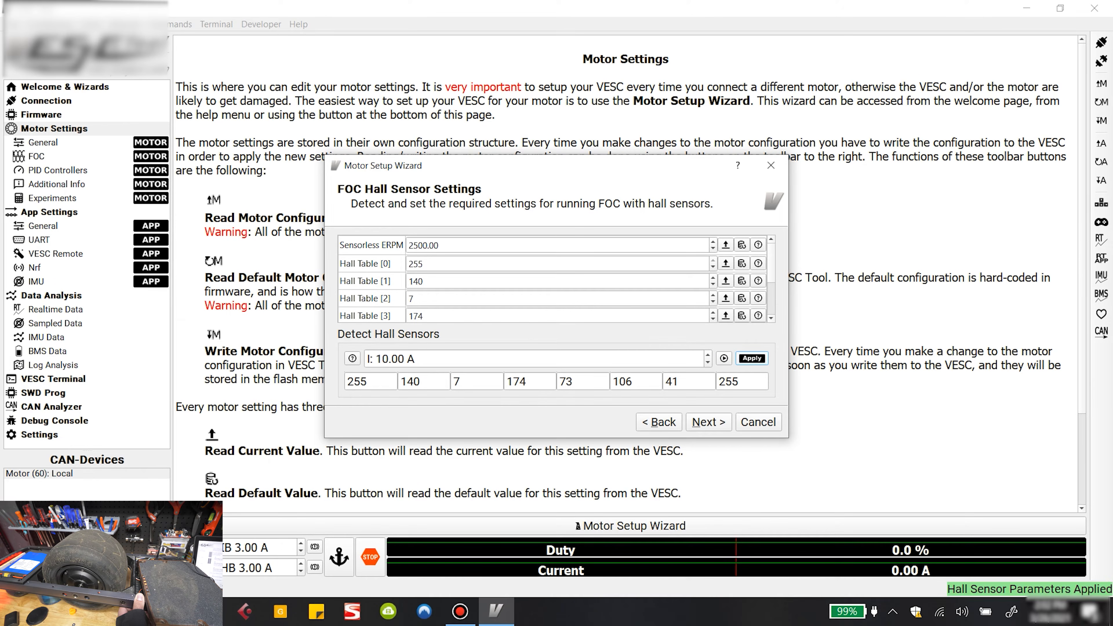
pyautogui.press('Return')
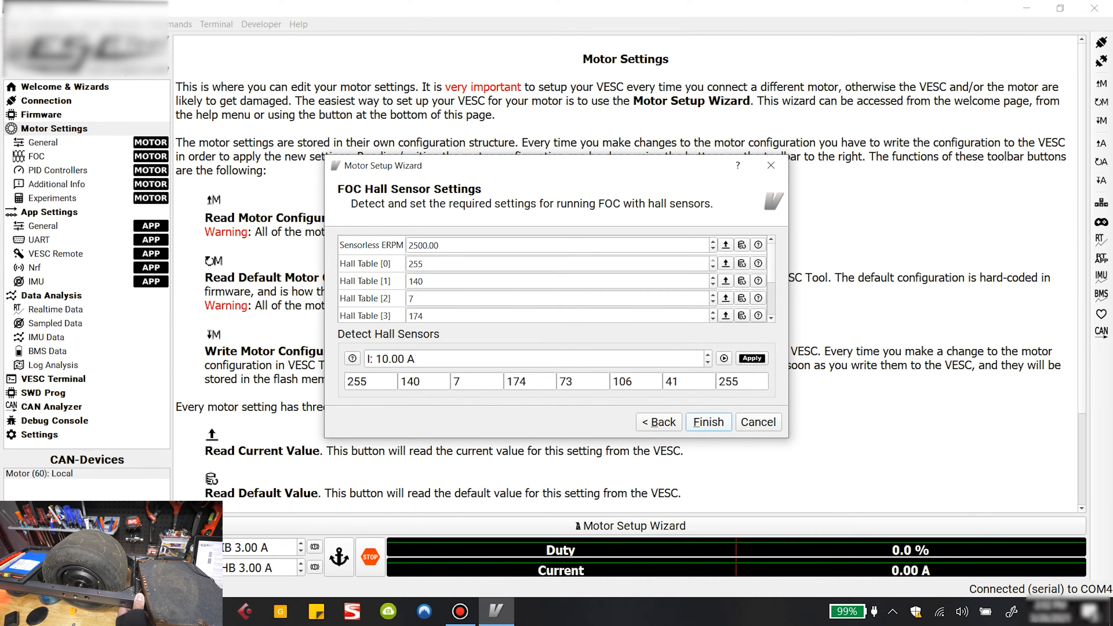
pyautogui.press('Return')
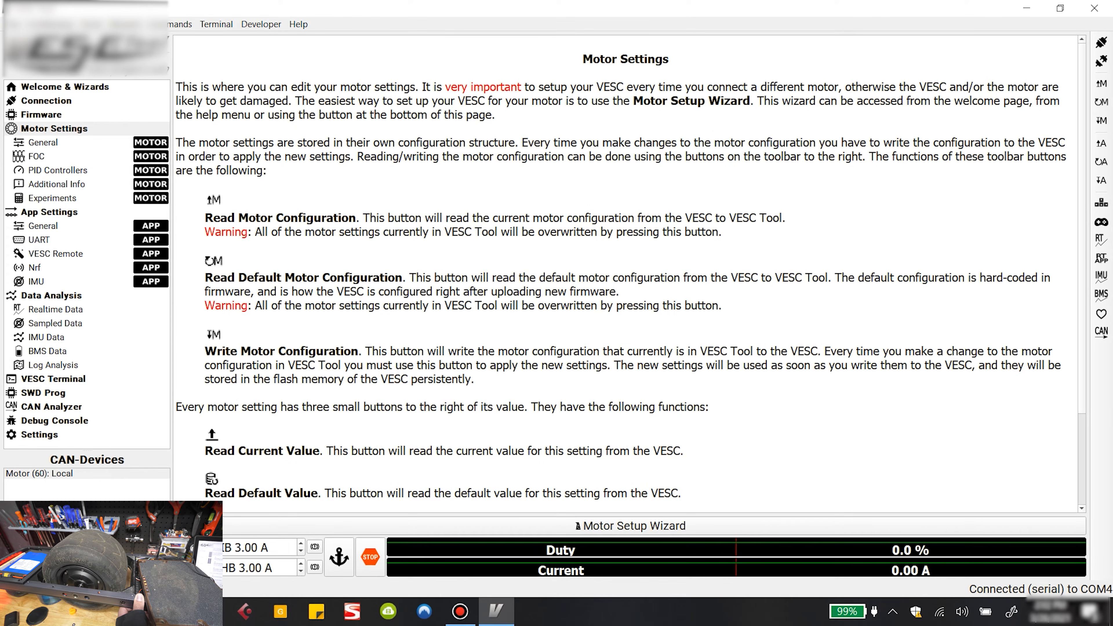
# Set Motor Poles to 30 and Gear Ratio to 1 in the motor's additional info
pyautogui.click(43, 225)
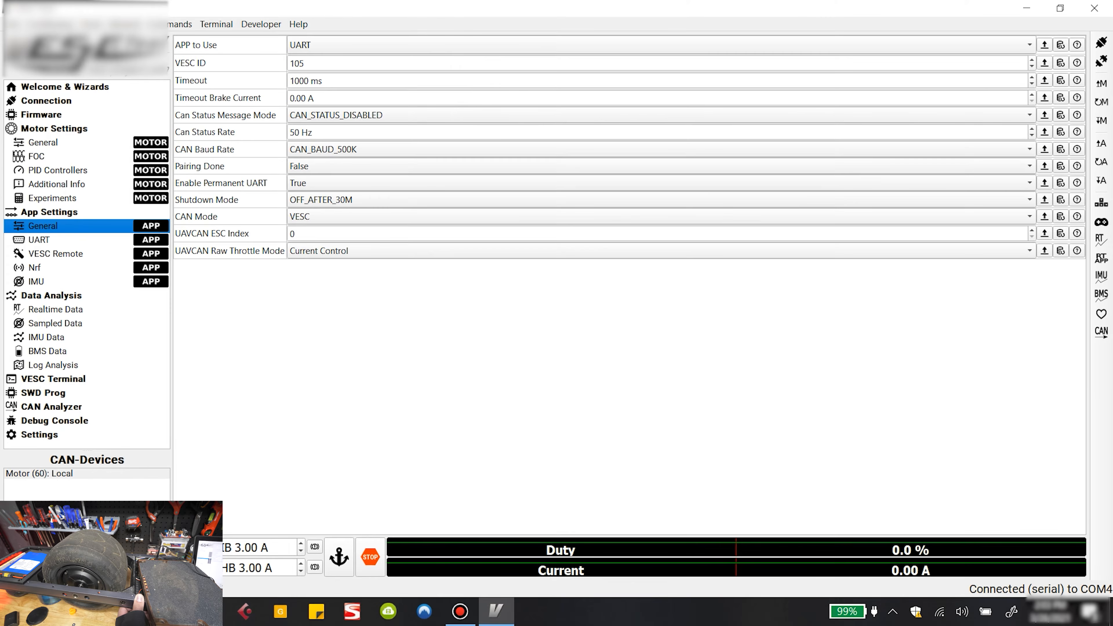
pyautogui.click(56, 184)
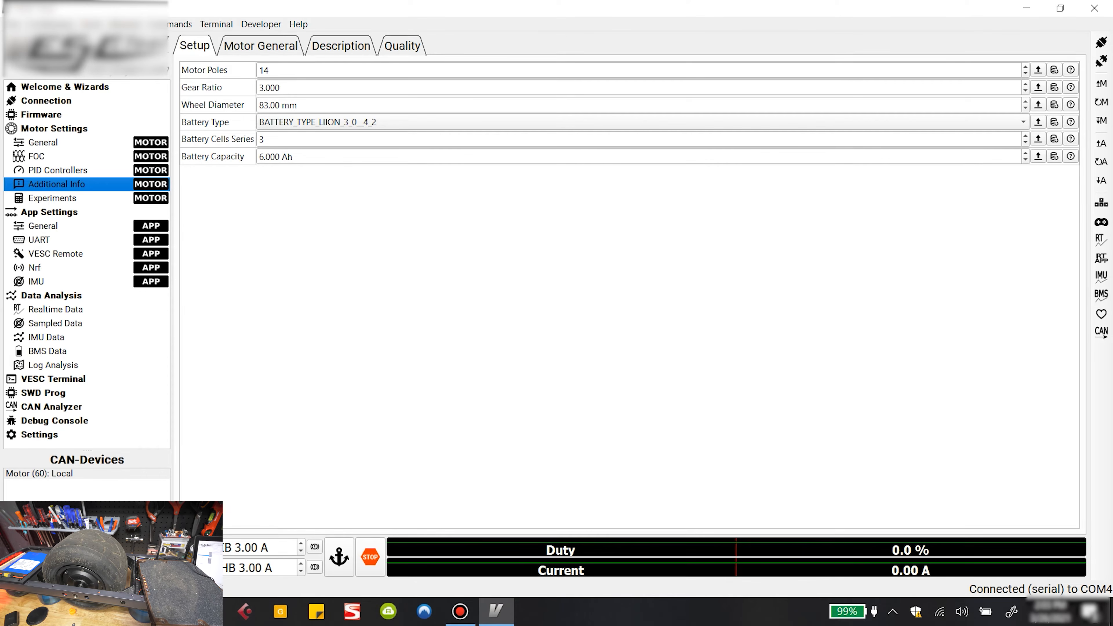
pyautogui.press('Tab')
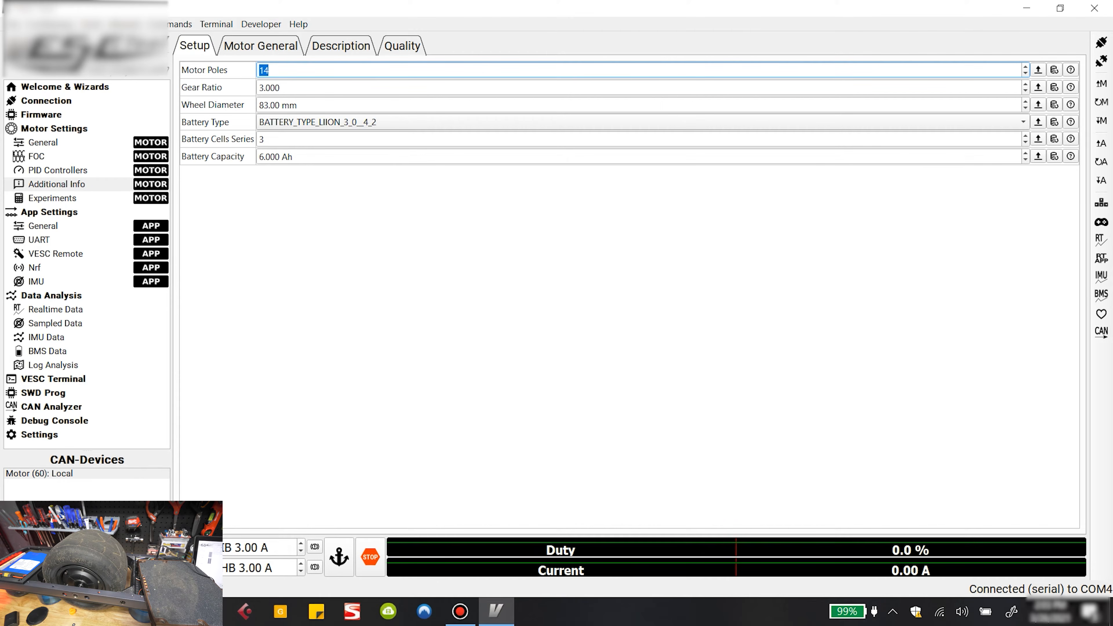
pyautogui.write('30')
pyautogui.click(264, 88)
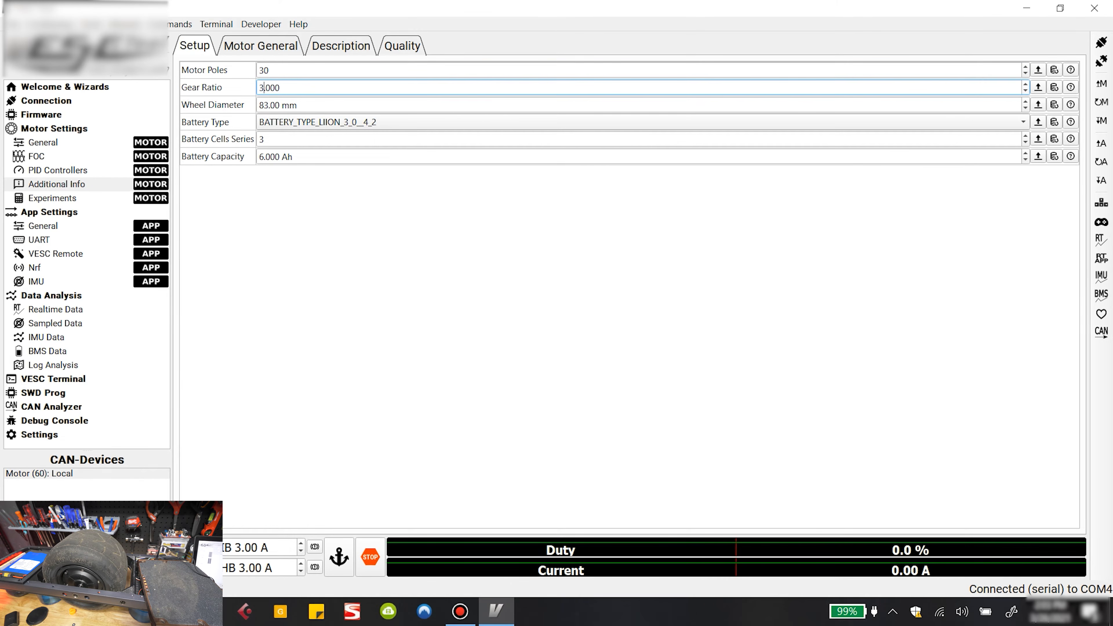
pyautogui.press('BackSpace')
pyautogui.write('1')
# Set the Wheel Diameter to 270 mm
pyautogui.press('Tab')
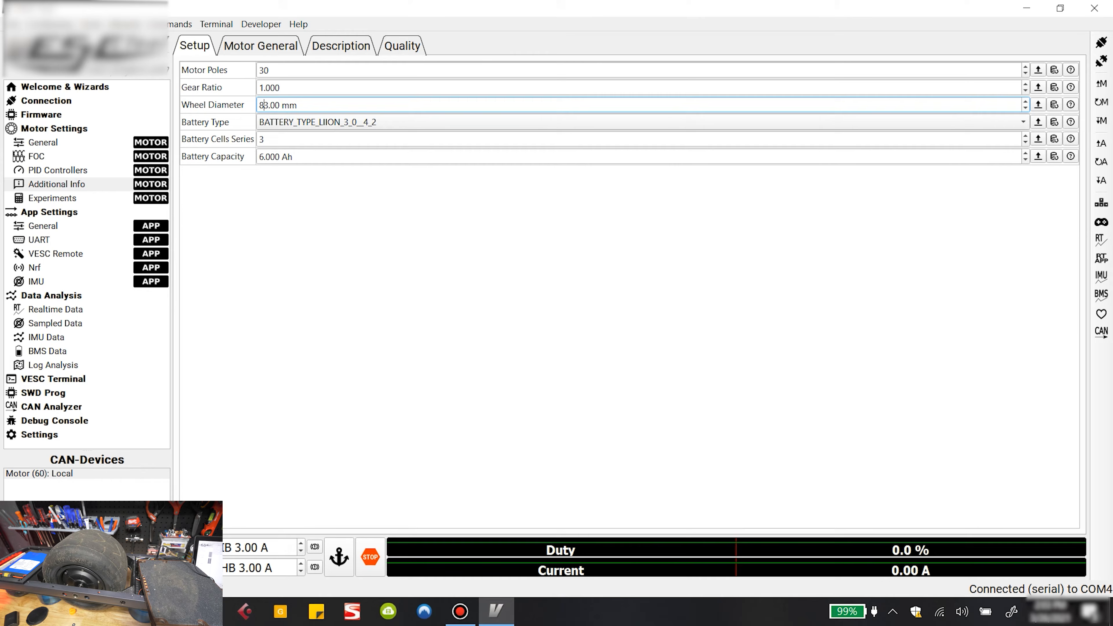
pyautogui.press('Delete')
pyautogui.press('Delete')
pyautogui.write('270')
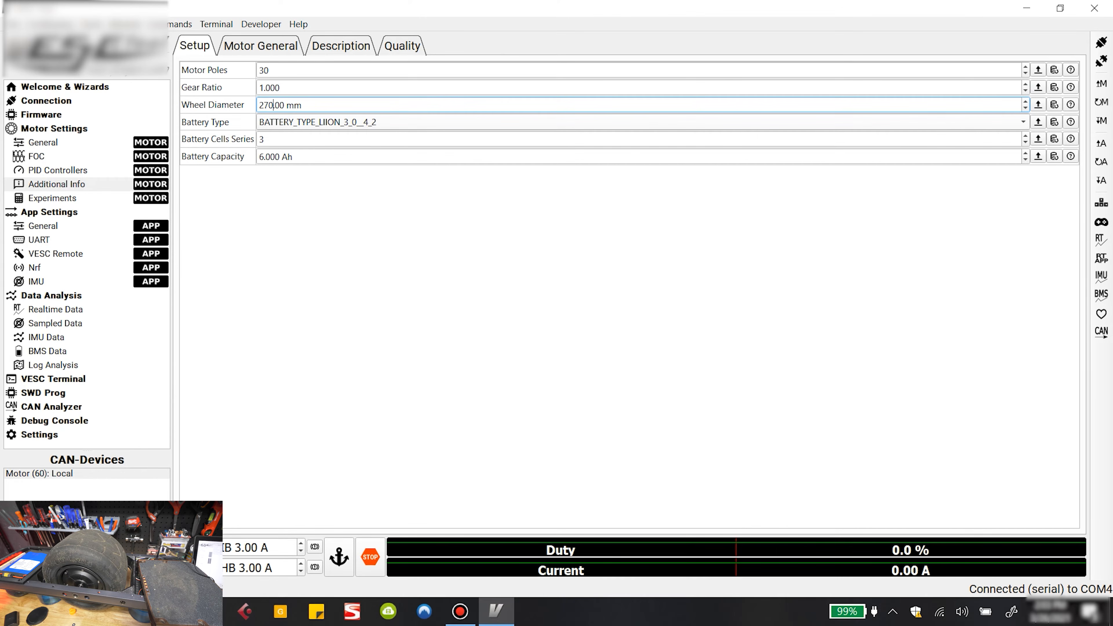
# Set Battery Cells Series to 12 and Battery Capacity to 4.1 Ah
pyautogui.click(266, 139)
pyautogui.press('BackSpace')
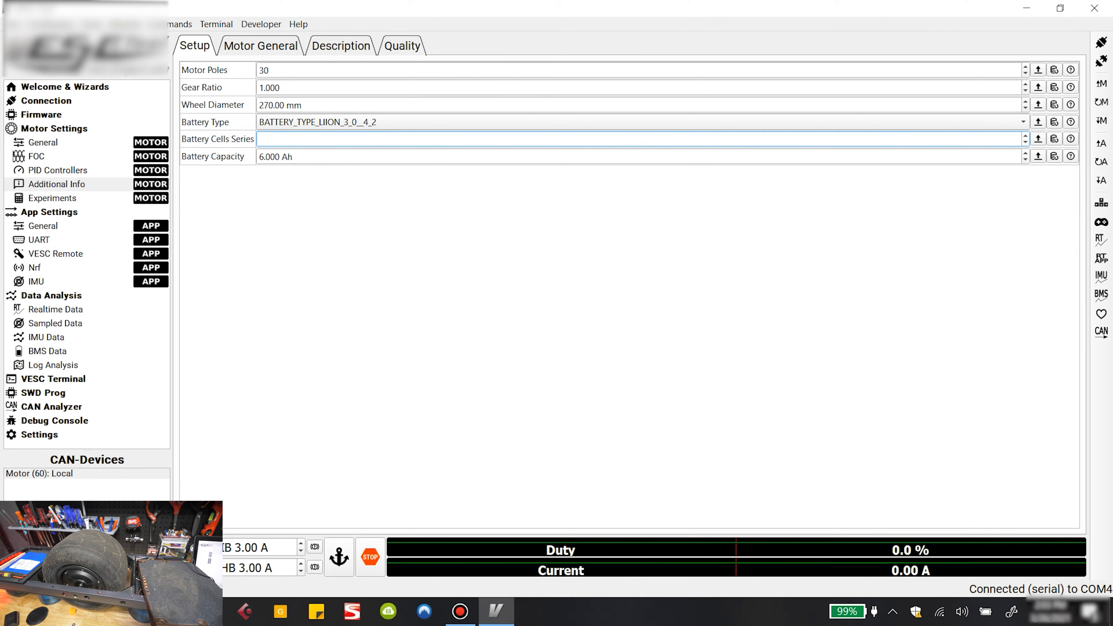
pyautogui.write('12')
pyautogui.click(260, 157)
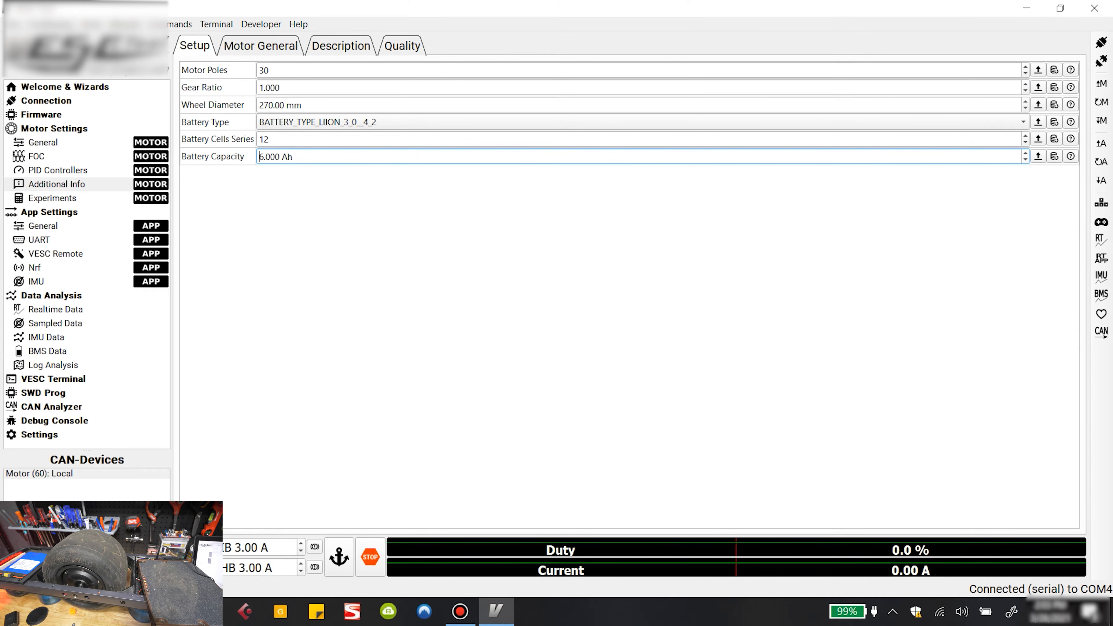
pyautogui.hotkey('shift', 'Right')
pyautogui.write('4')
pyautogui.press('BackSpace')
pyautogui.write('1')
# Check the motor's general, description and quality info, and write the motor configuration to the VESC
pyautogui.click(261, 46)
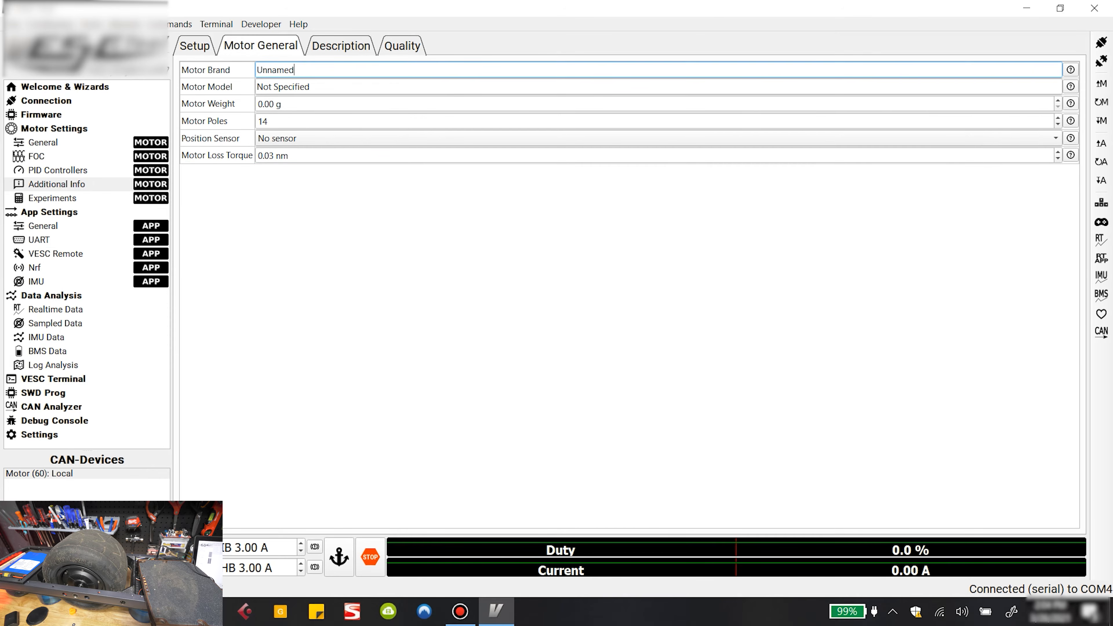
pyautogui.click(341, 45)
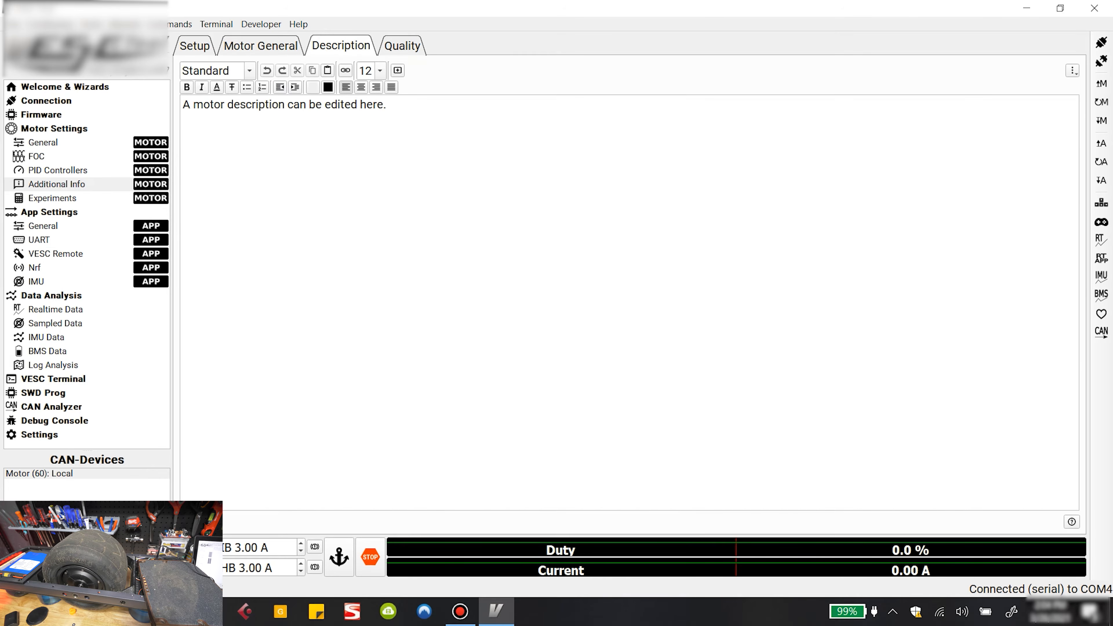
pyautogui.click(402, 46)
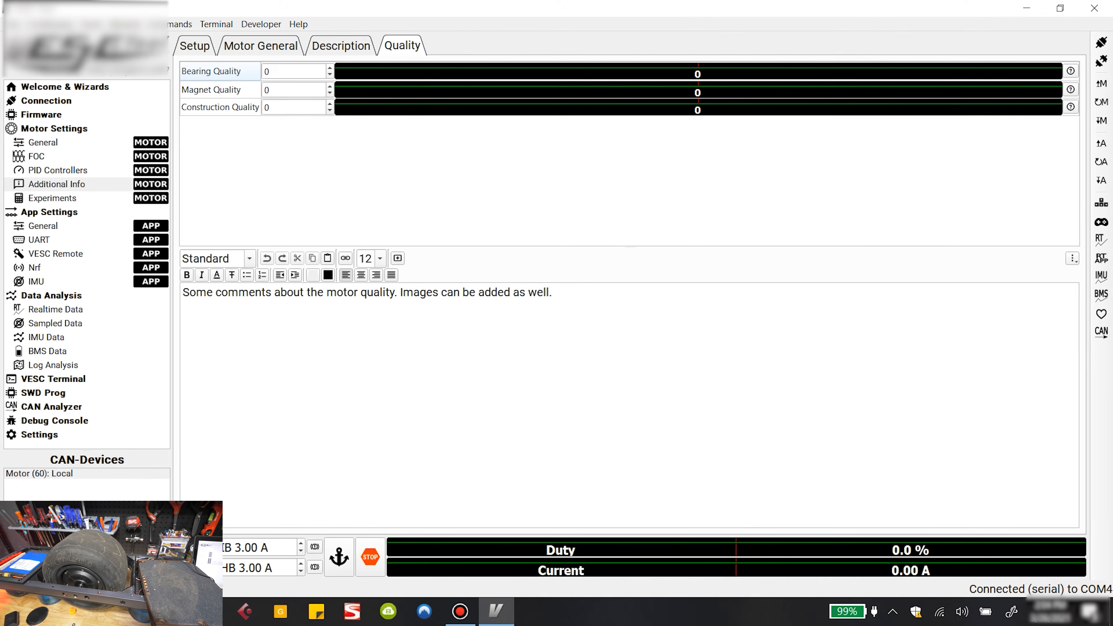
pyautogui.click(195, 46)
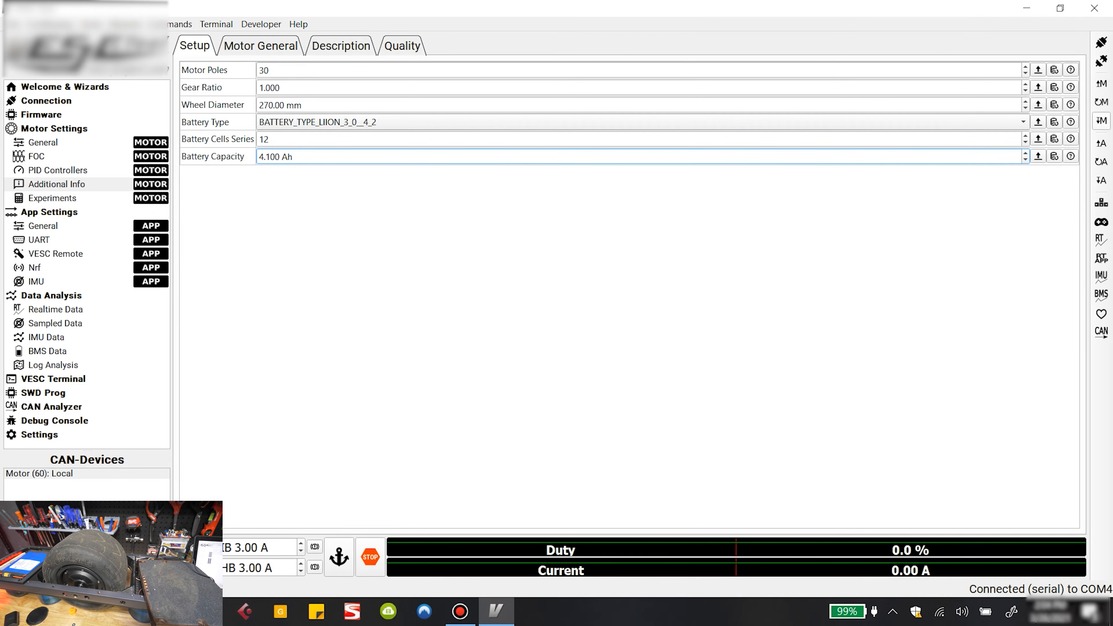
pyautogui.click(1101, 121)
# Rerun FOC detection of resistance, inductance and flux linkage, apply the results and write the motor configuration
pyautogui.click(37, 157)
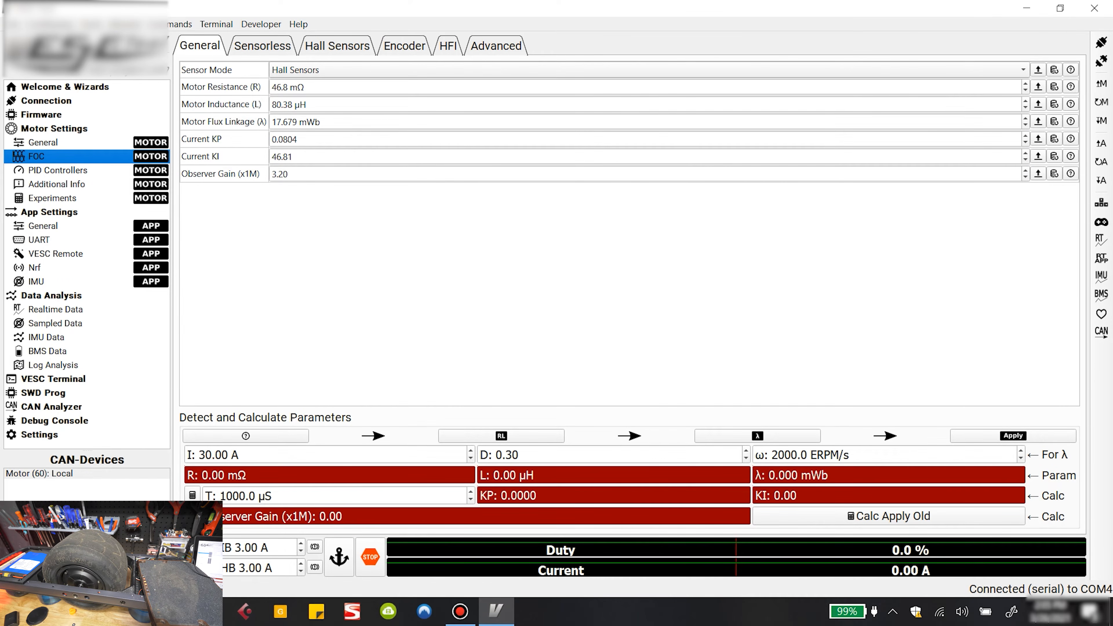
pyautogui.click(337, 45)
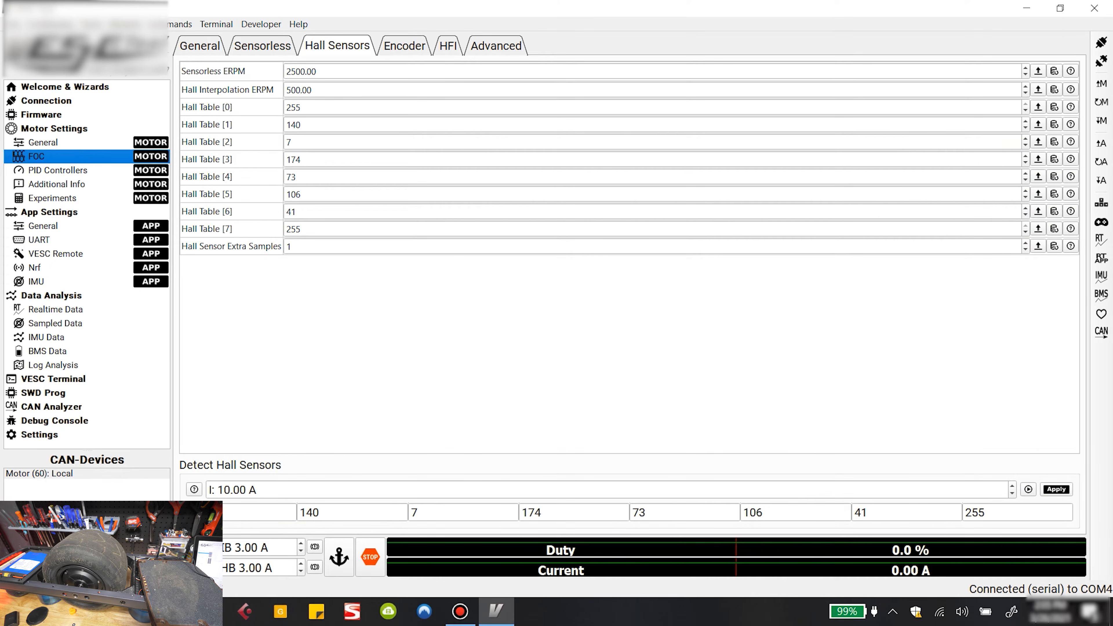
pyautogui.click(200, 46)
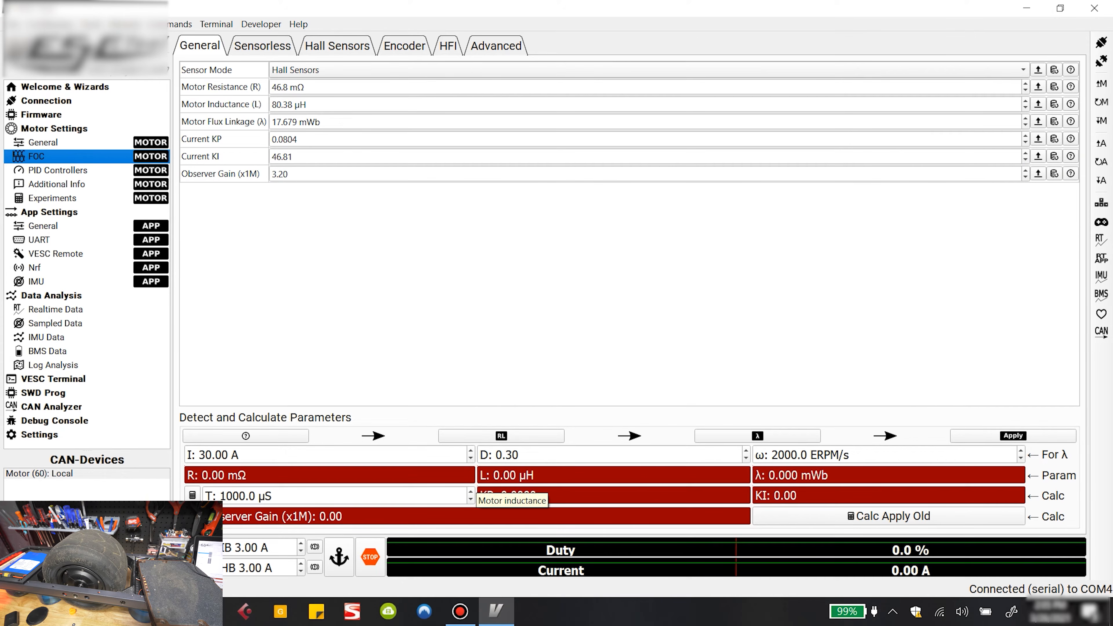
pyautogui.click(501, 435)
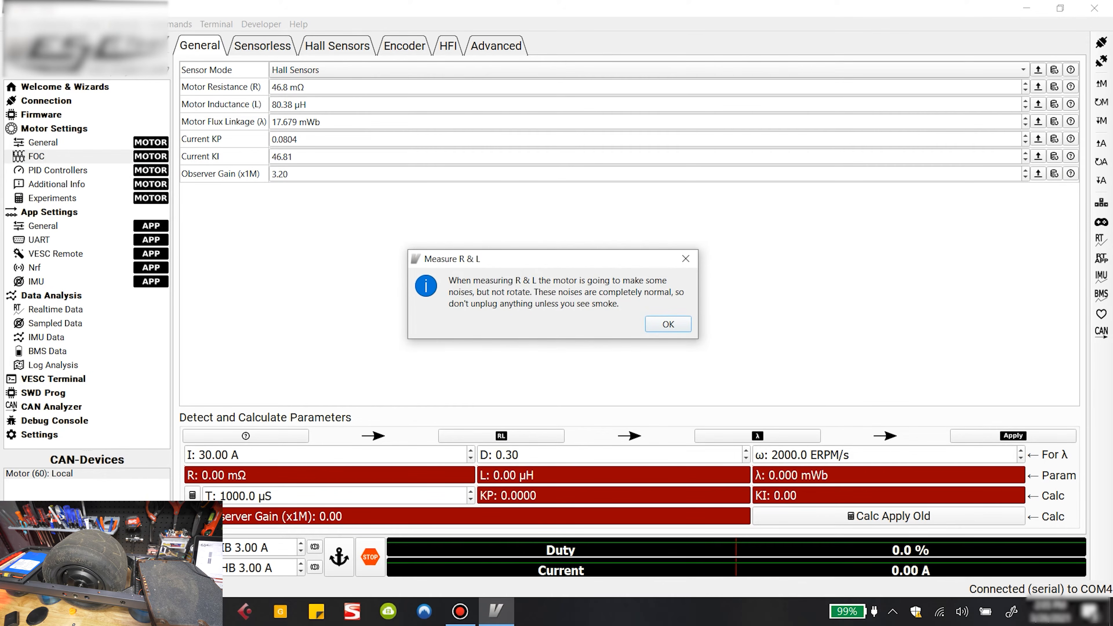
pyautogui.press('Return')
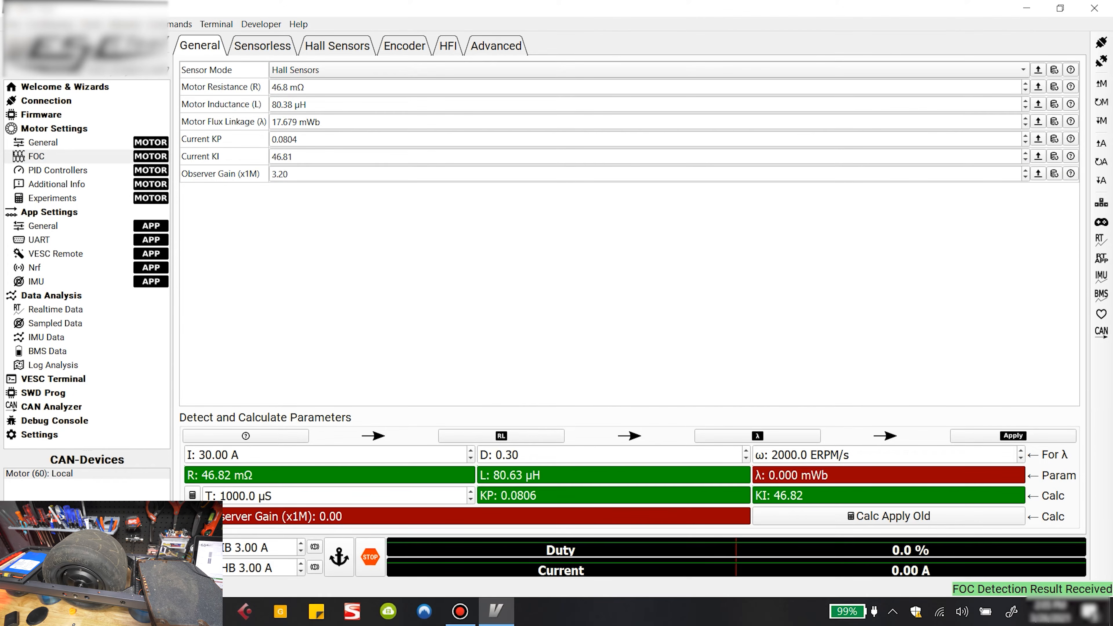
pyautogui.click(757, 435)
pyautogui.press('Return')
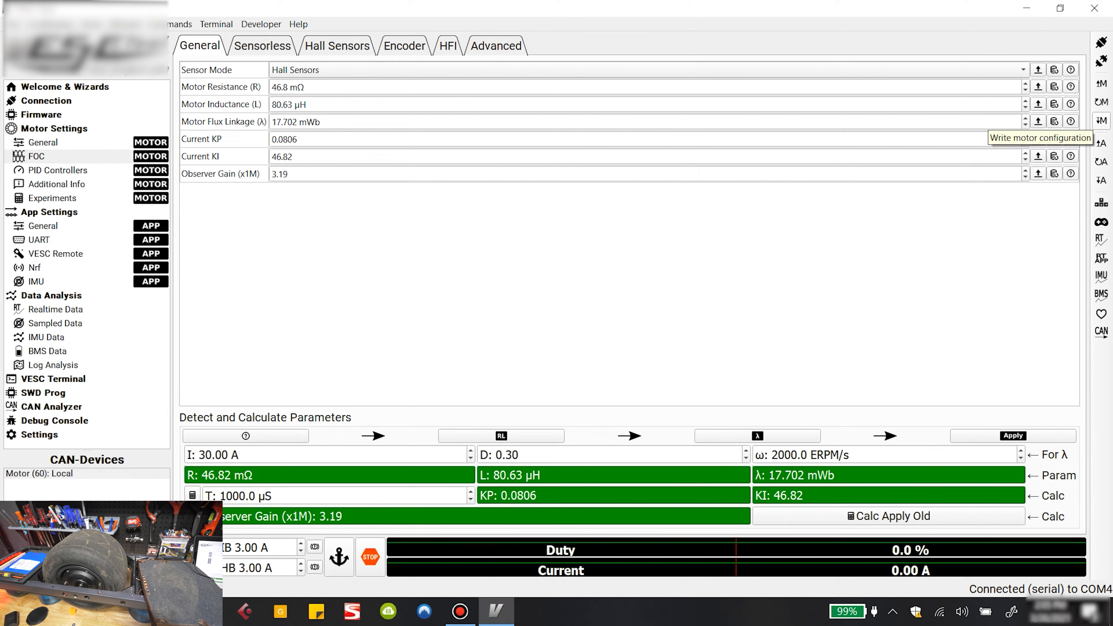
pyautogui.click(1101, 121)
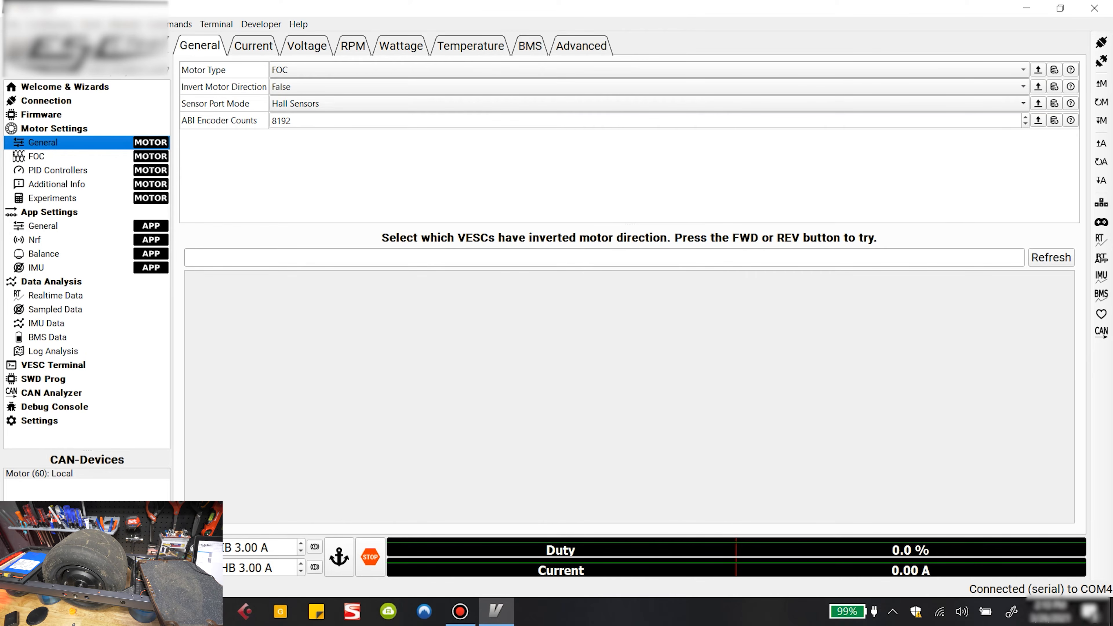
# Review the DRV8301 OC Mode options in the motor's general current settings, keeping Current Limit selected
pyautogui.click(253, 45)
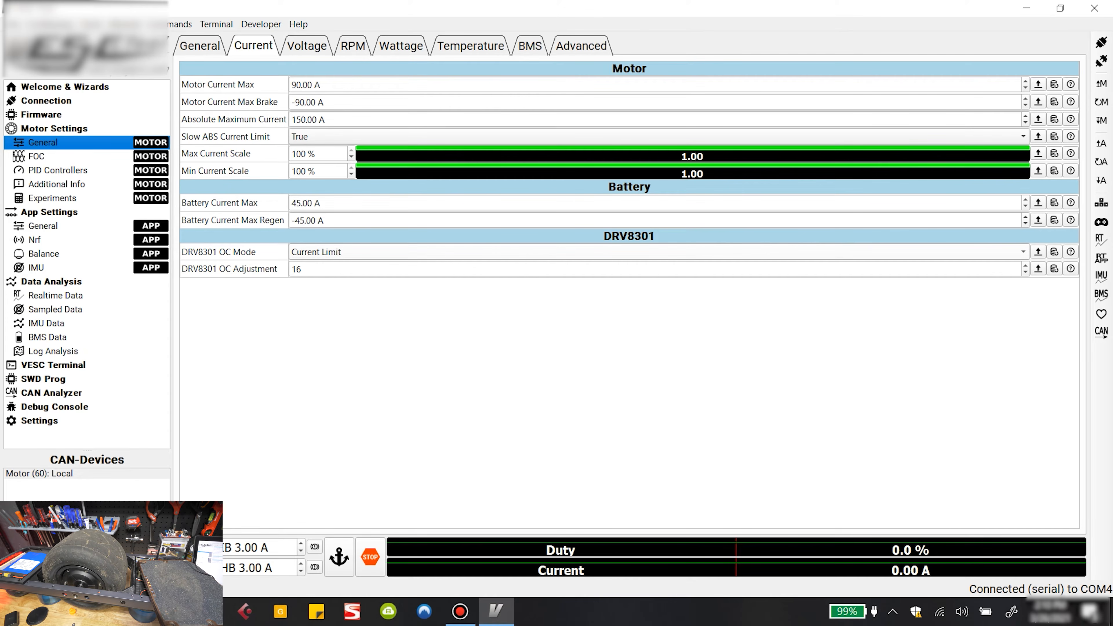
pyautogui.click(659, 253)
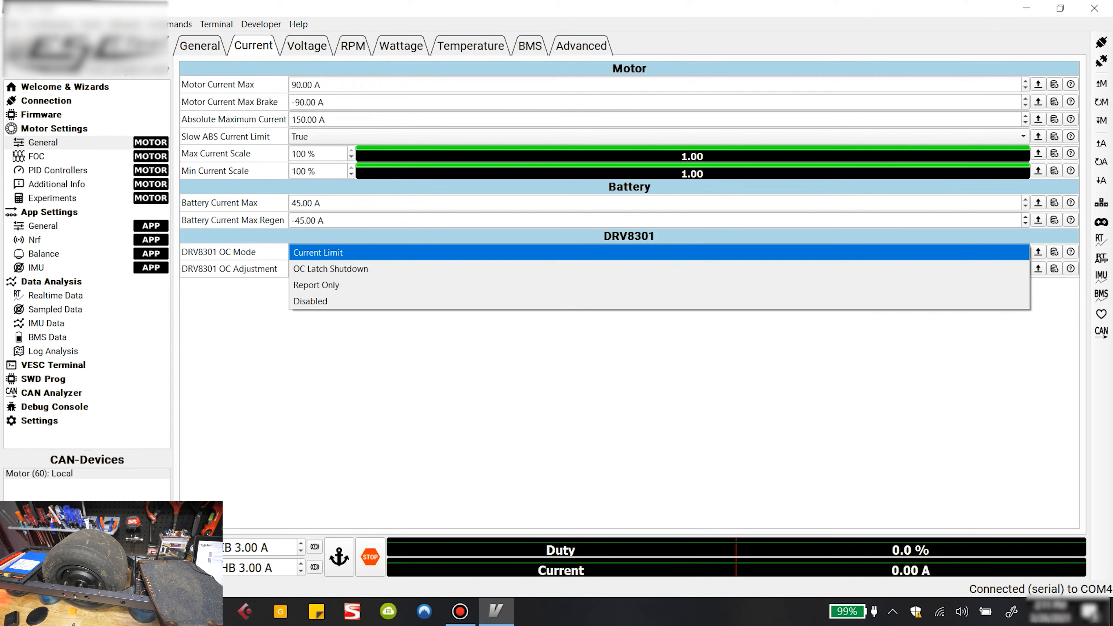
pyautogui.press('Down')
pyautogui.press('Down')
pyautogui.press('Down')
pyautogui.press('Return')
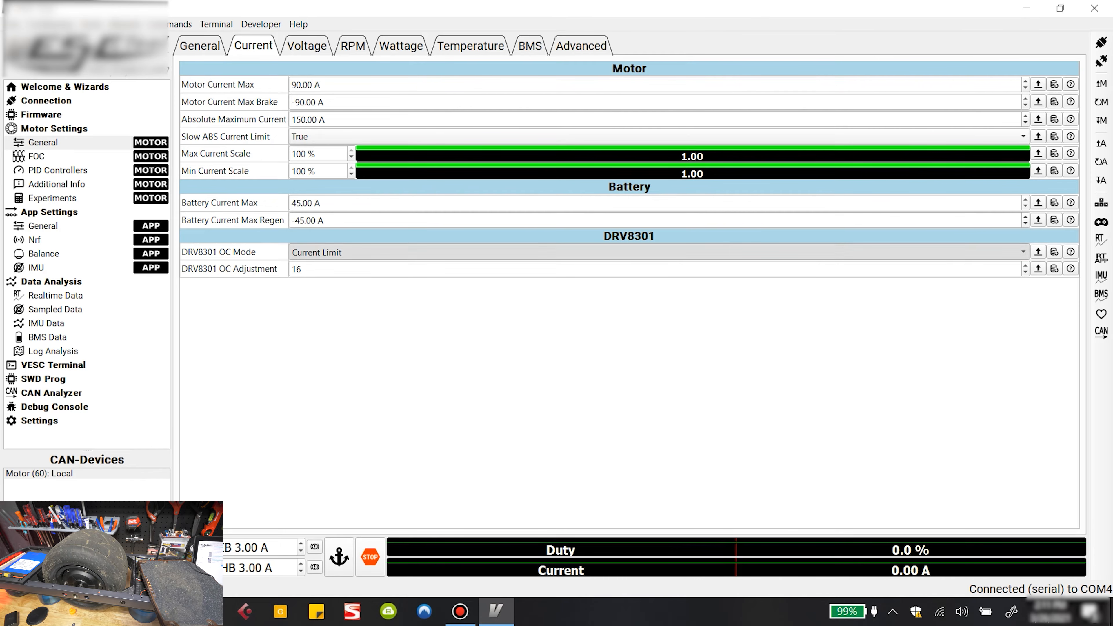
# Set the DRV8301 OC Mode to Disabled in the motor's current settings
pyautogui.click(659, 252)
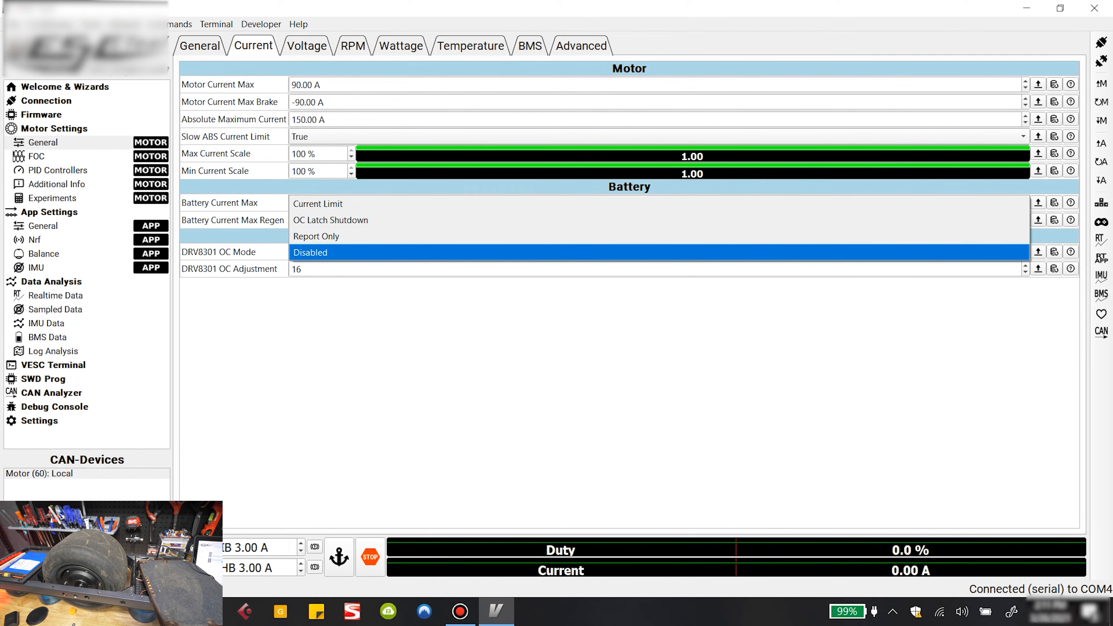
pyautogui.press('Return')
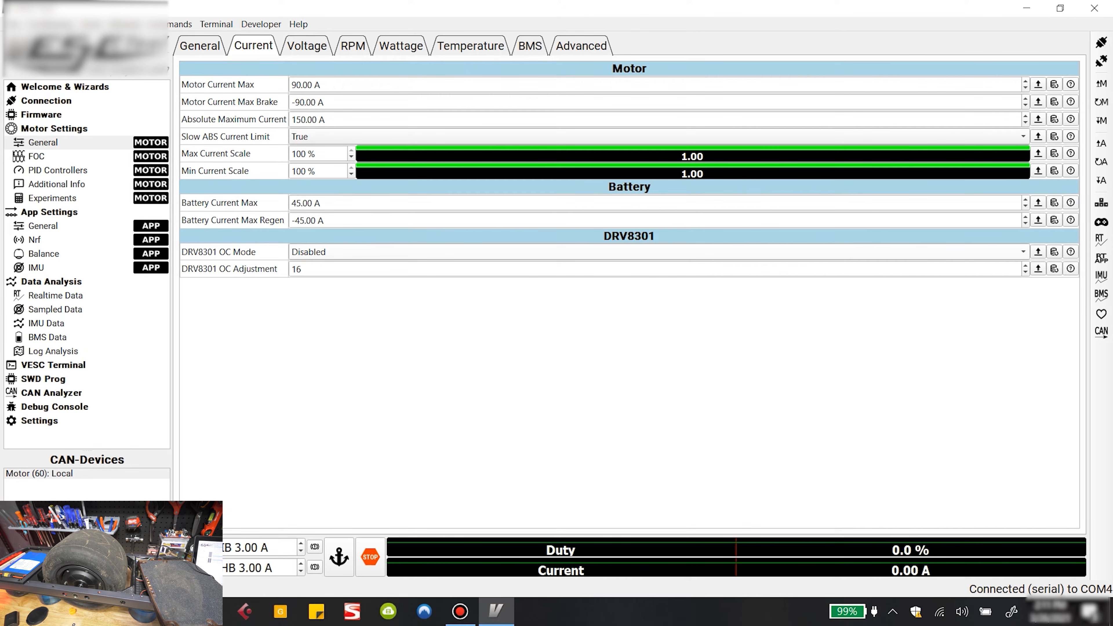
pyautogui.click(659, 253)
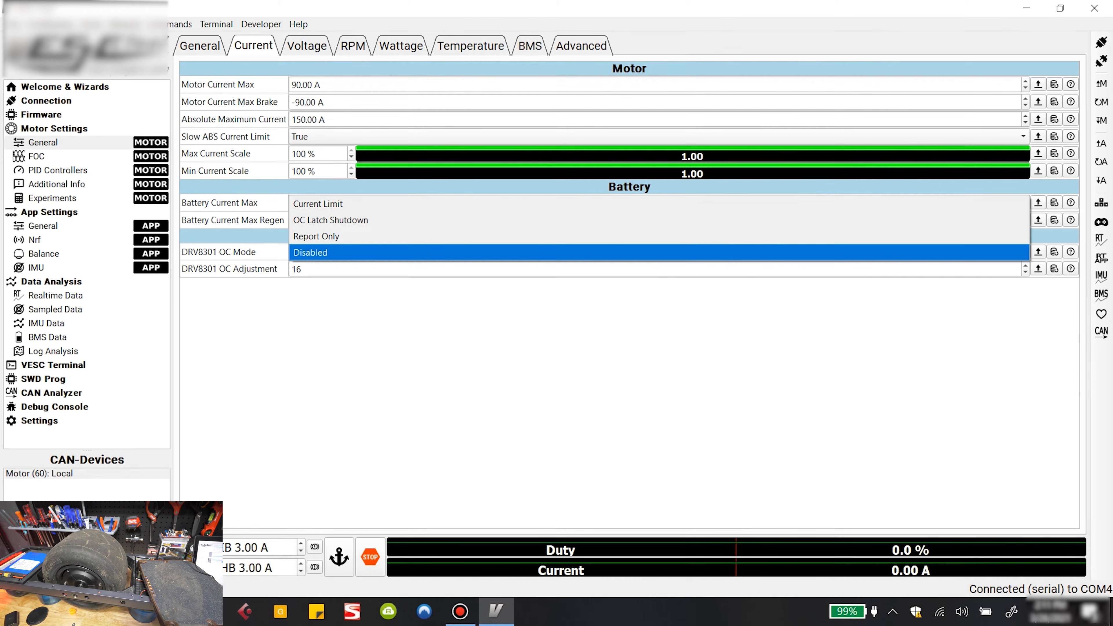
pyautogui.click(659, 252)
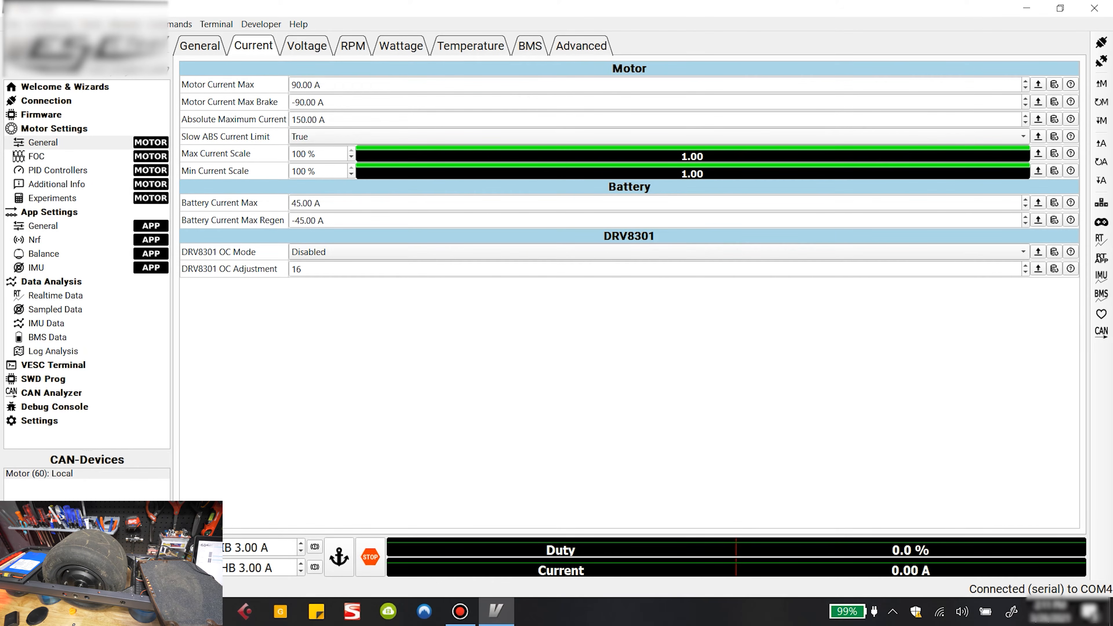
pyautogui.click(659, 252)
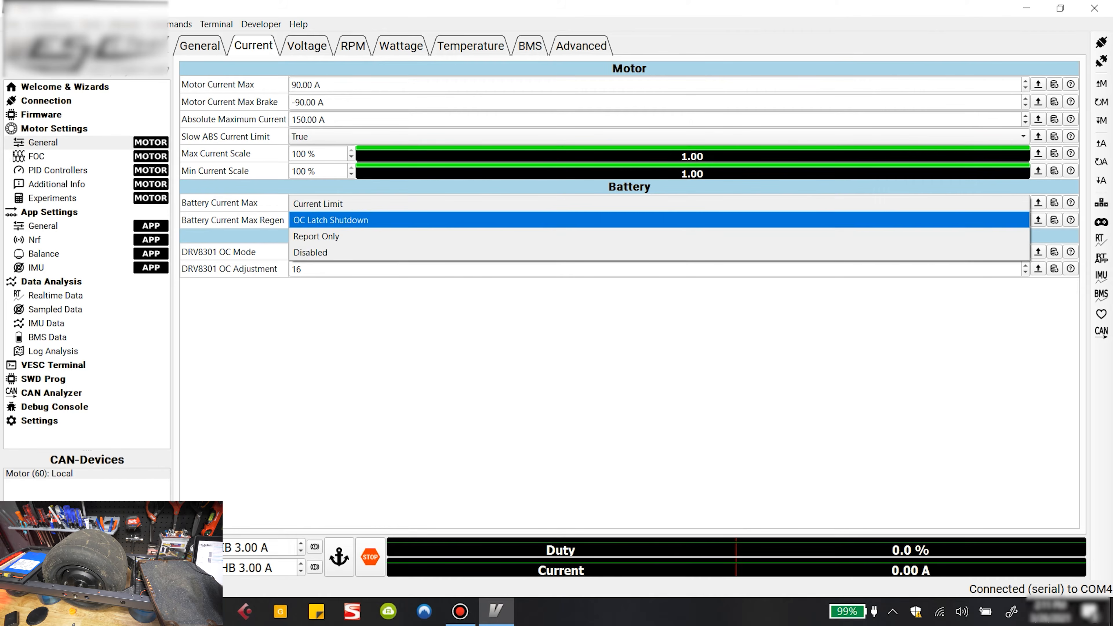
pyautogui.click(659, 253)
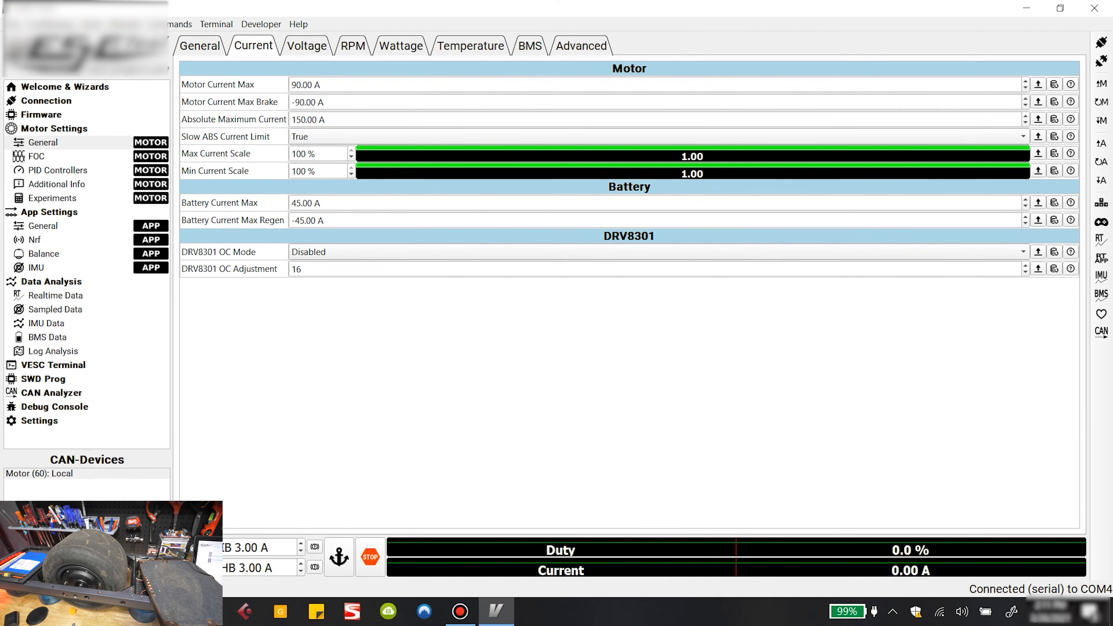
# Set Battery Voltage Cutoff Start and Battery Voltage Cutoff End to 0 V in the motor's voltage settings
pyautogui.click(307, 45)
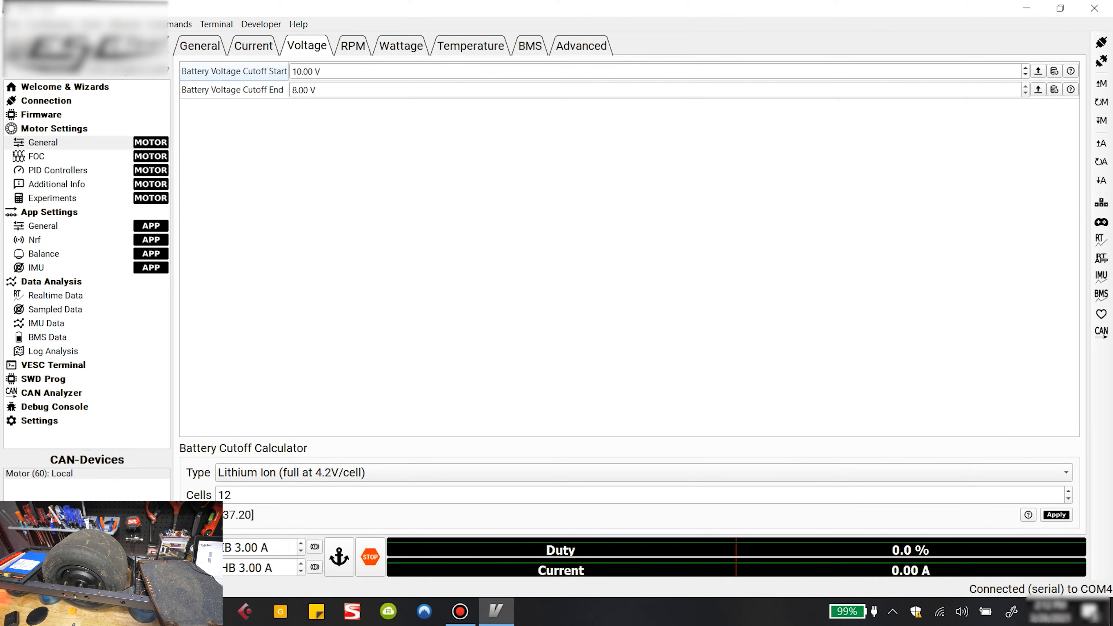
pyautogui.click(292, 72)
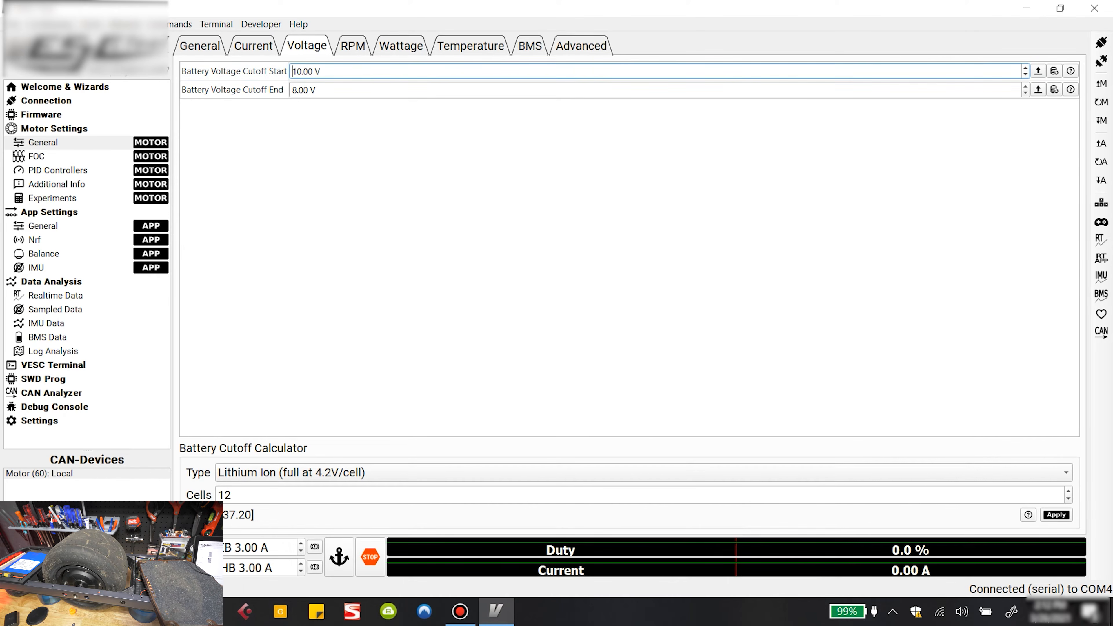
pyautogui.press('Delete')
pyautogui.write('0')
pyautogui.click(293, 90)
pyautogui.press('Delete')
pyautogui.write('0')
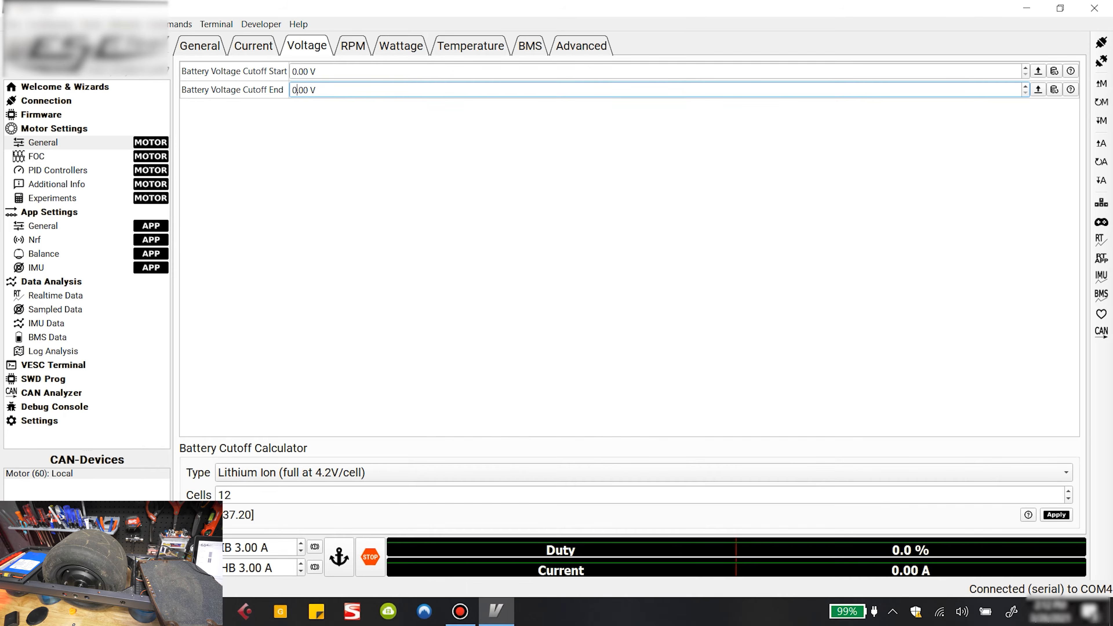
# Review the motor's general RPM, wattage, temperature and BMS settings
pyautogui.click(352, 45)
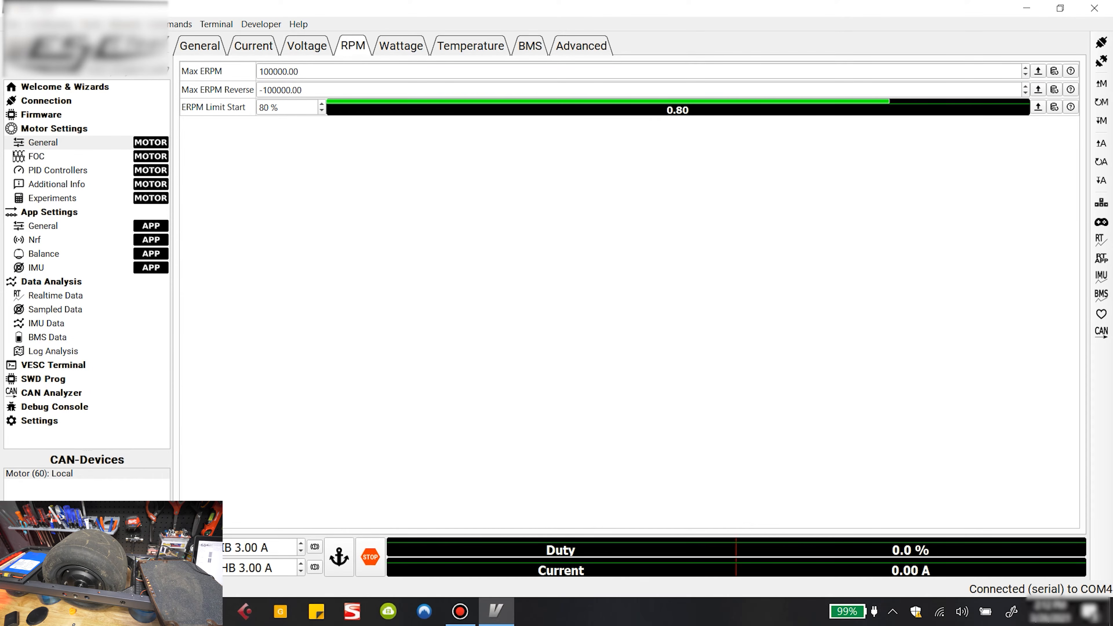
pyautogui.moveTo(260, 107); pyautogui.dragTo(264, 107)
pyautogui.click(401, 45)
pyautogui.click(471, 46)
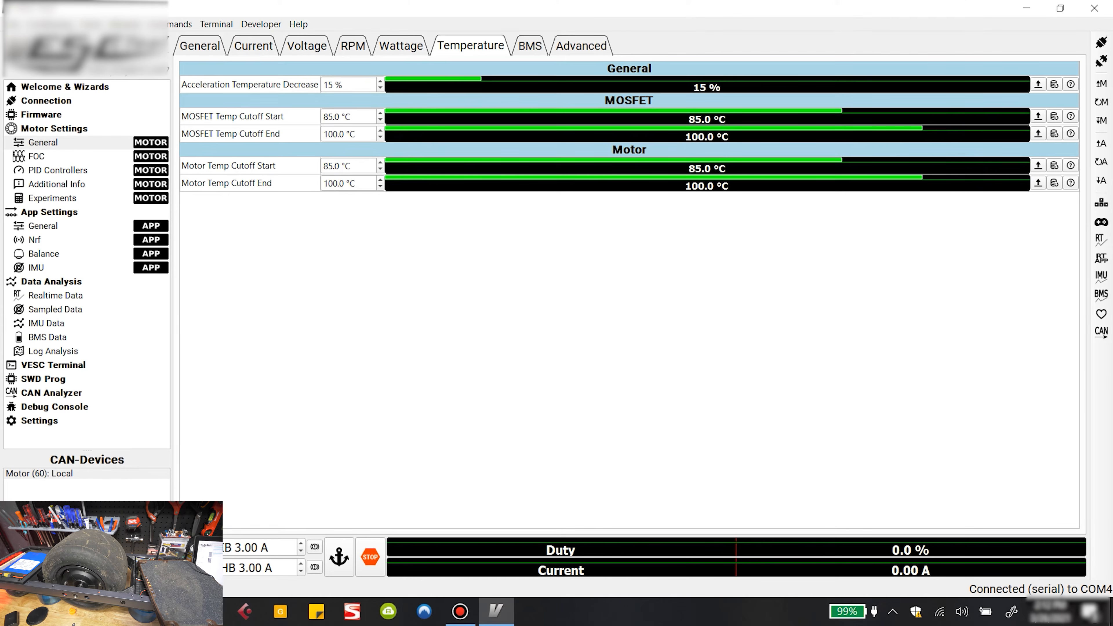
pyautogui.click(529, 46)
# Set the Motor Temperature Sensor Type to NTC 100K at 25°C in the advanced settings and write the motor configuration
pyautogui.click(581, 45)
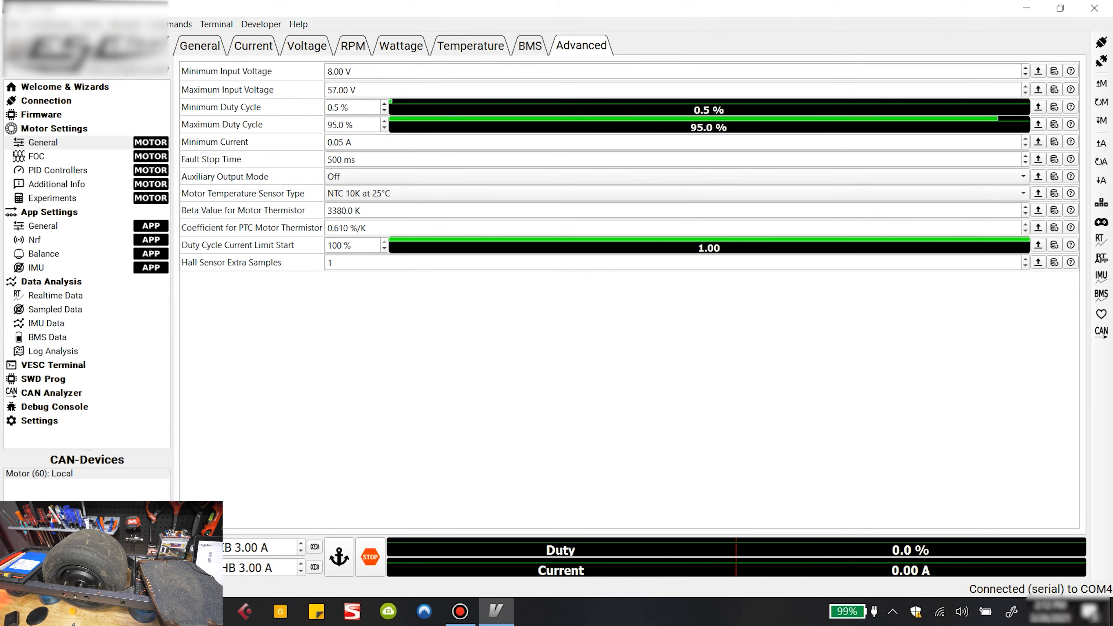
pyautogui.click(677, 194)
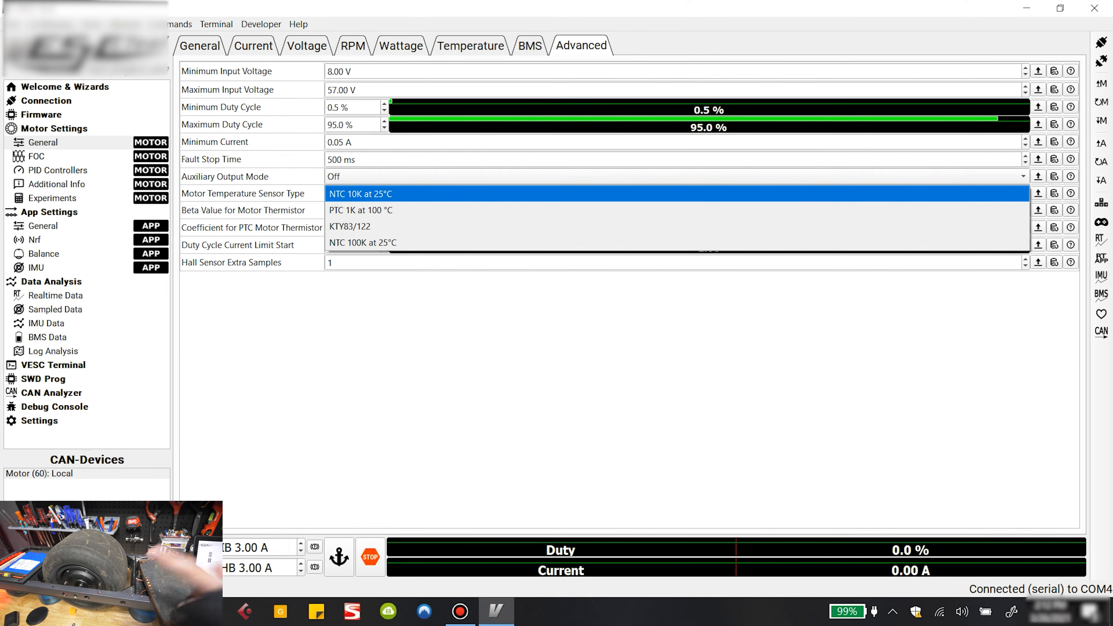
pyautogui.press('Down')
pyautogui.press('Down')
pyautogui.press('Down')
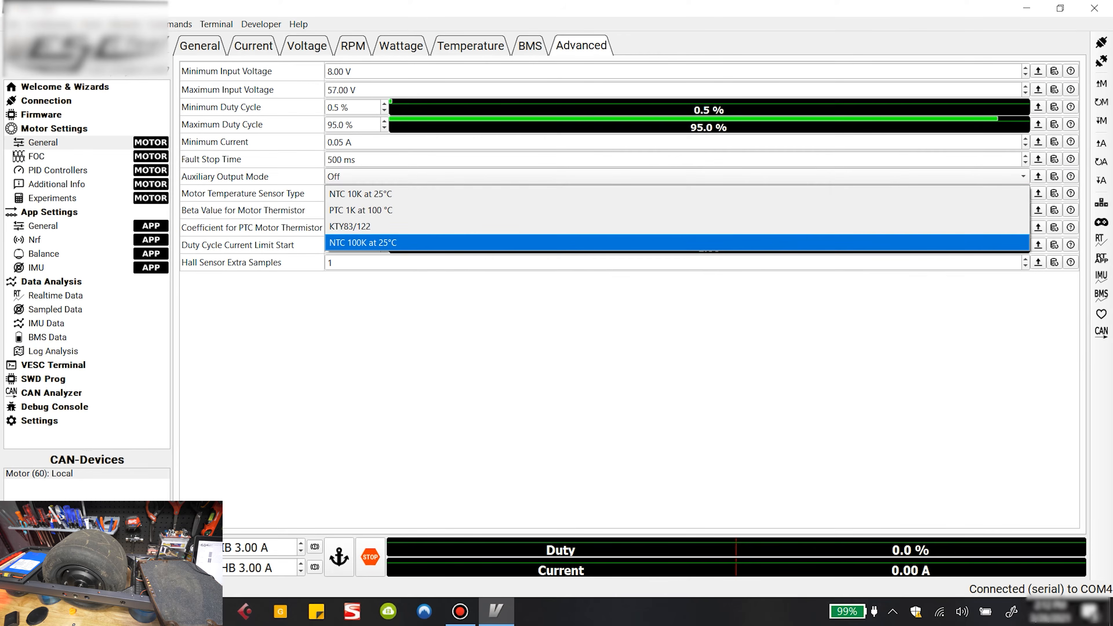
pyautogui.press('Return')
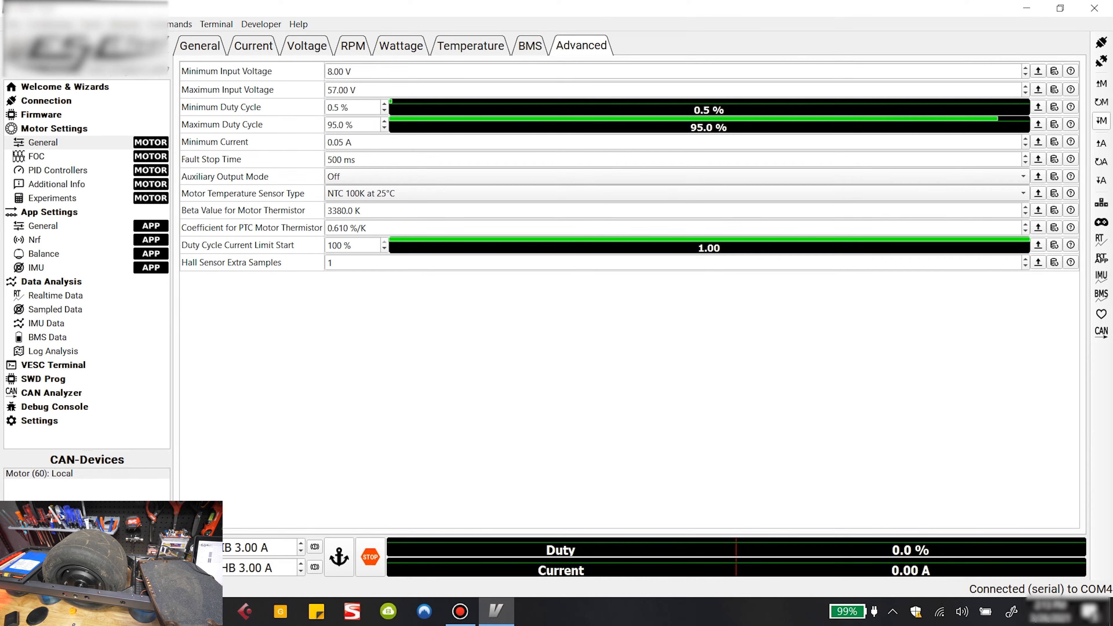
pyautogui.click(1101, 121)
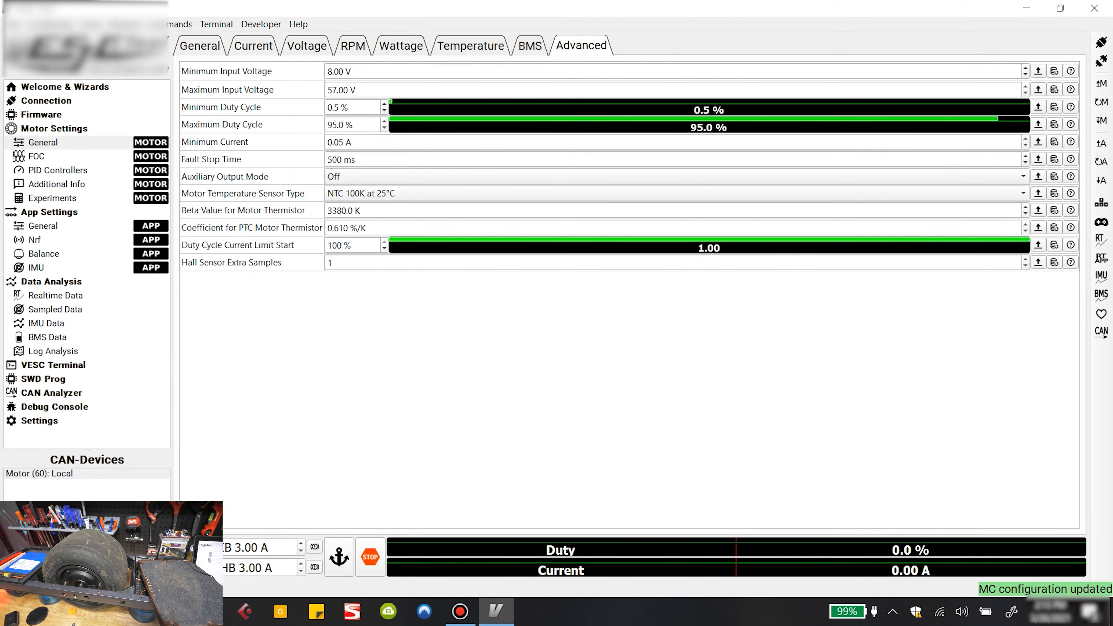
# Review the motor's FOC Hall sensor table, general parameters and advanced settings
pyautogui.click(36, 157)
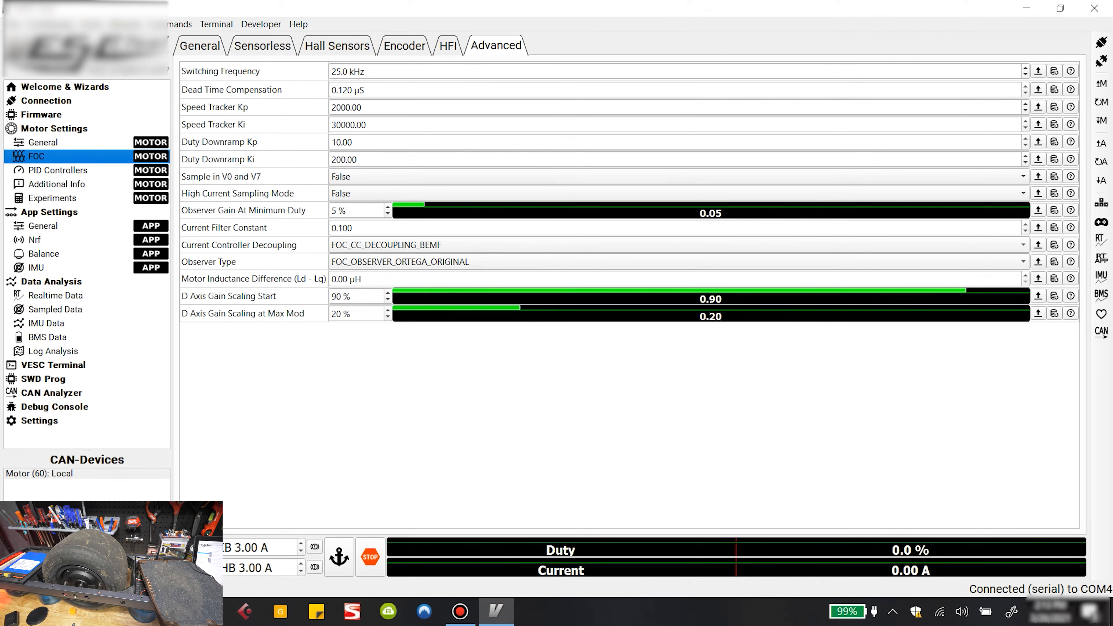
pyautogui.click(337, 46)
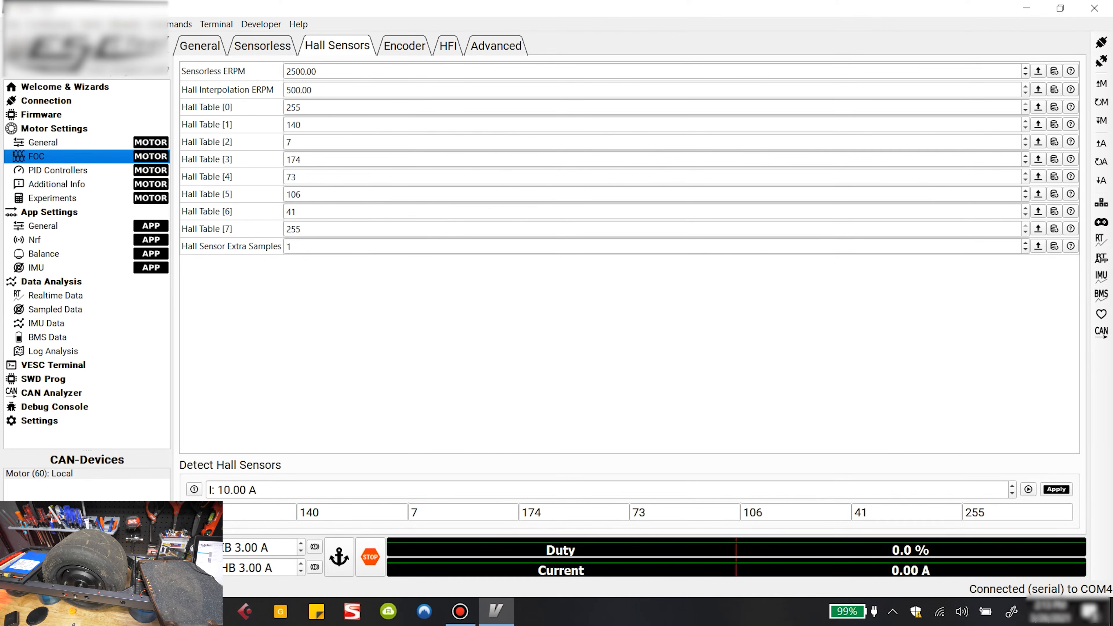
pyautogui.click(199, 46)
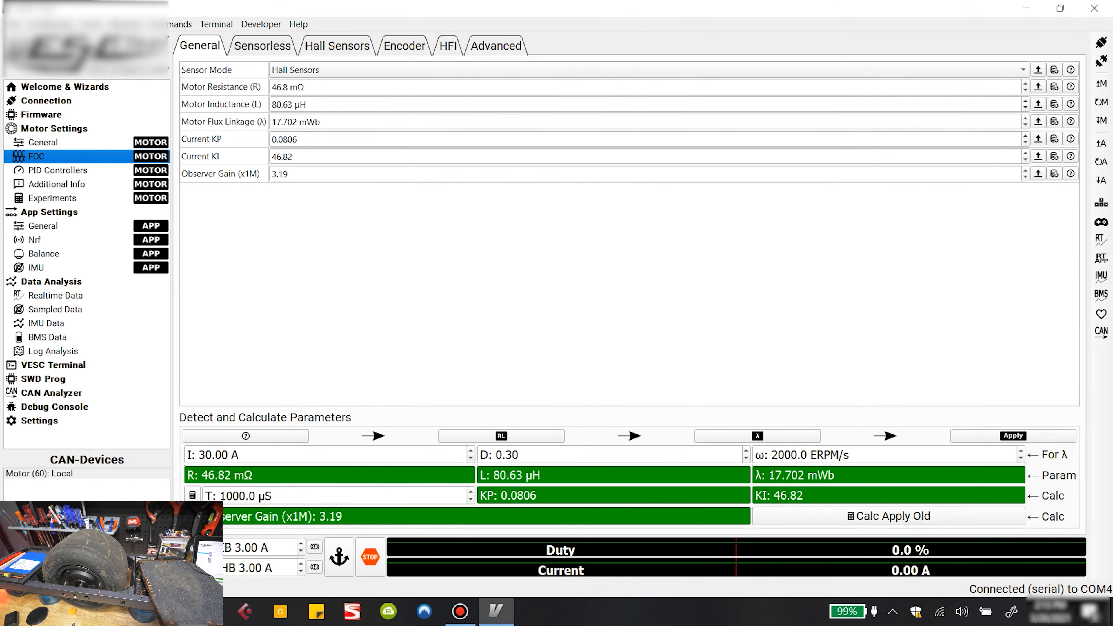
pyautogui.click(496, 46)
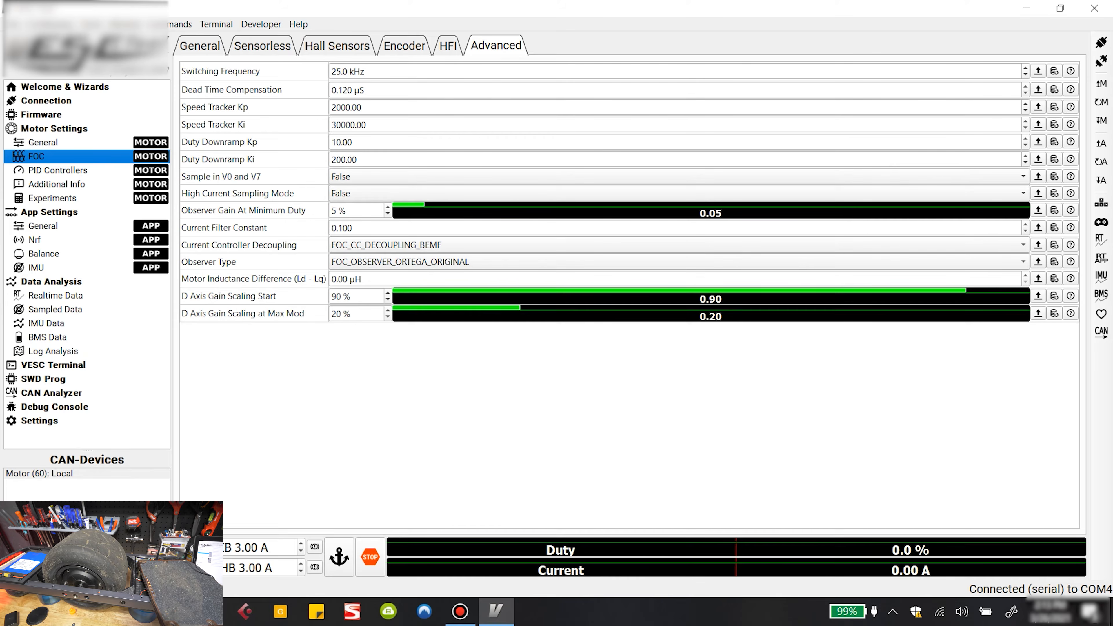
# Select Balance as the APP to Use in the general app settings
pyautogui.click(49, 212)
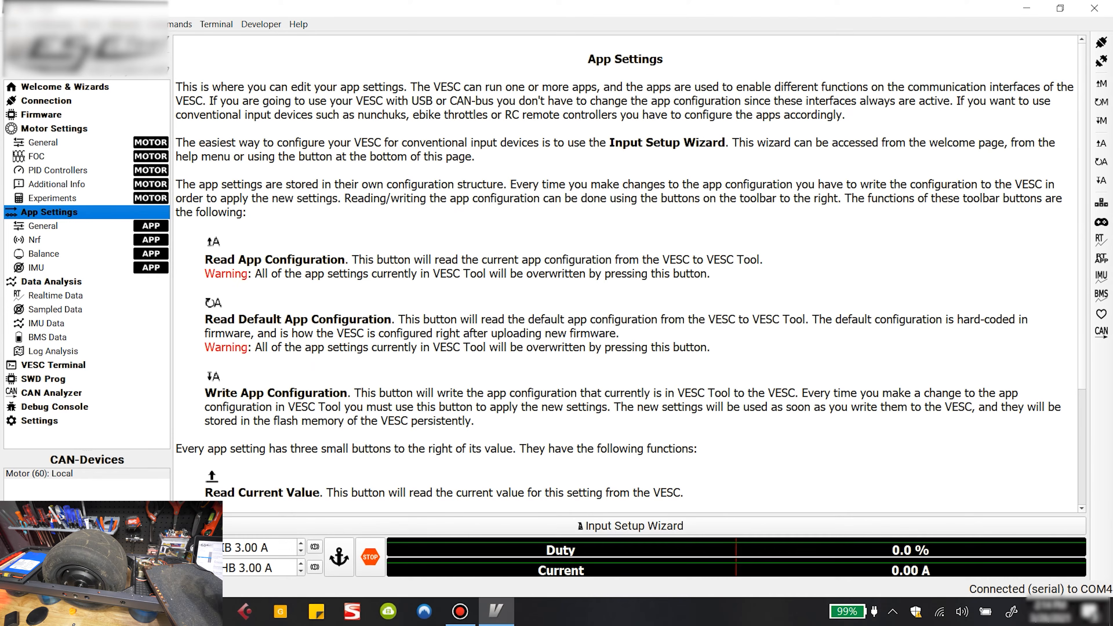
pyautogui.click(43, 225)
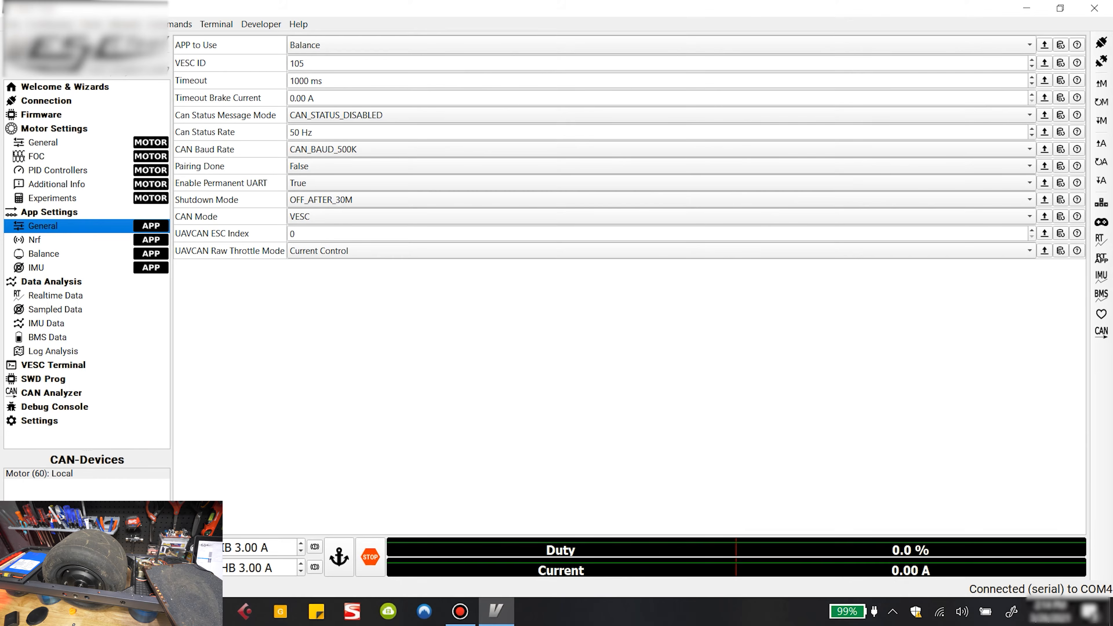
pyautogui.click(661, 45)
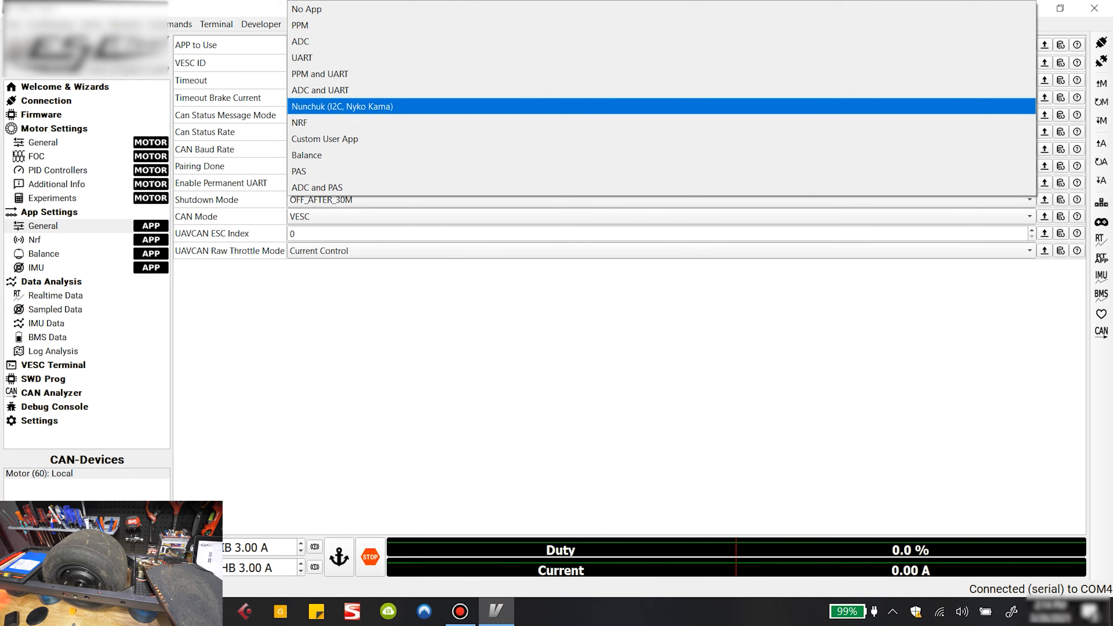
pyautogui.click(661, 155)
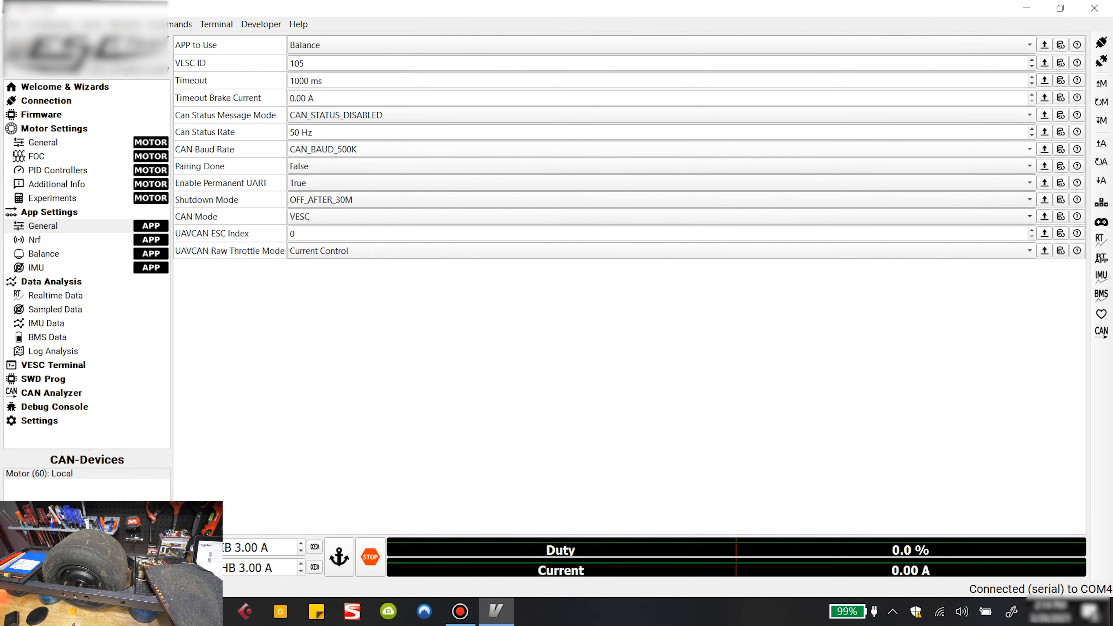
pyautogui.click(661, 45)
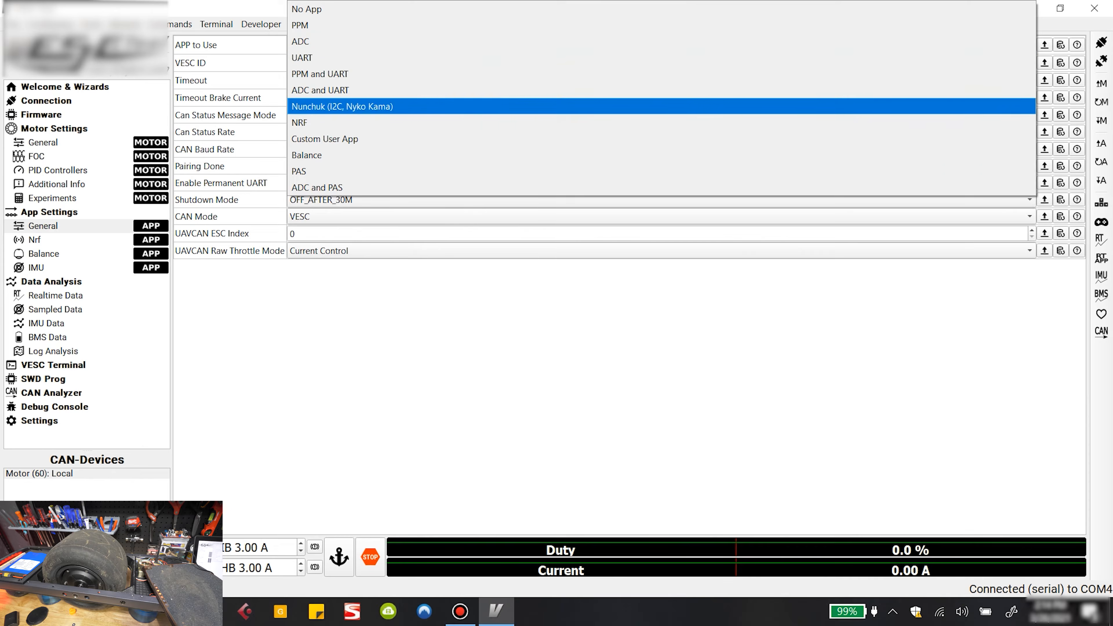
pyautogui.click(306, 155)
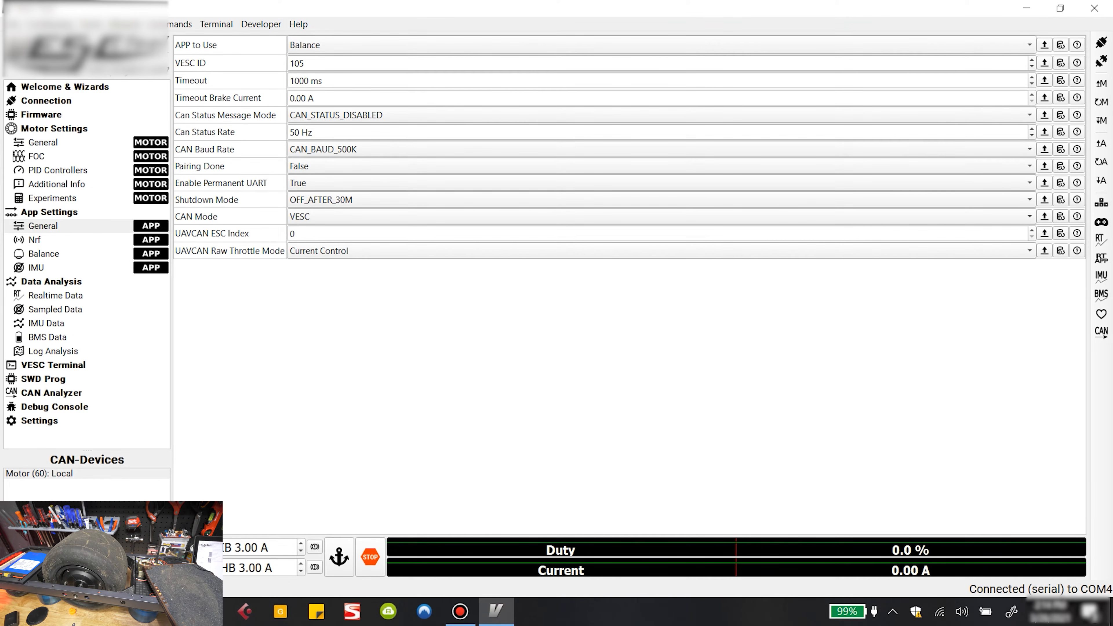
# Go through the available IMU Type options in the IMU app settings and select IMU_TYPE_INTERNAL
pyautogui.click(35, 267)
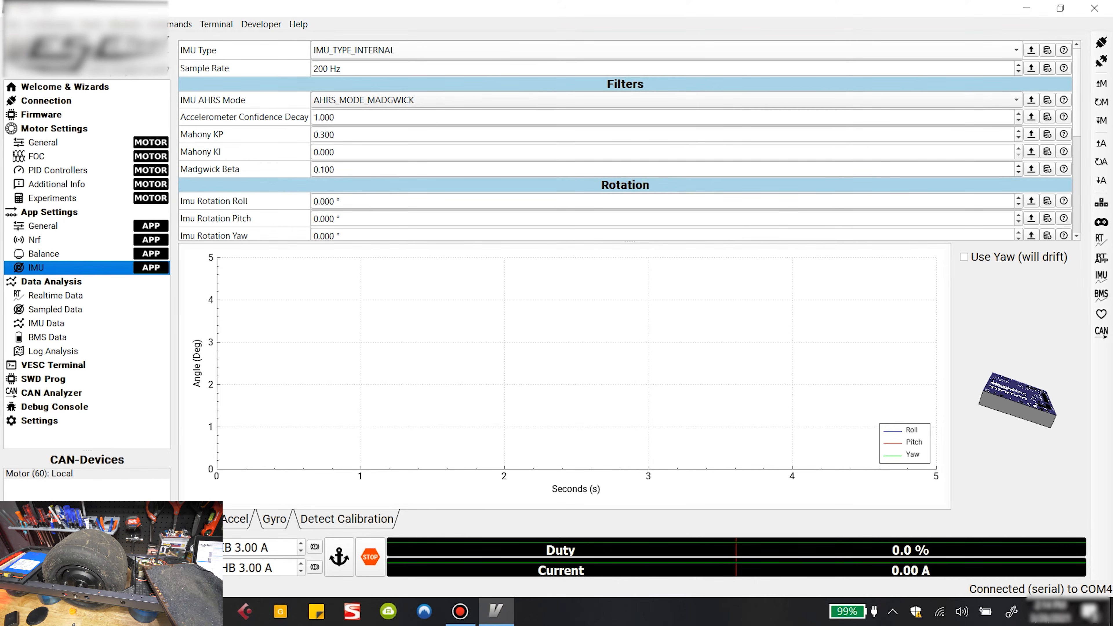
pyautogui.click(666, 50)
pyautogui.click(666, 49)
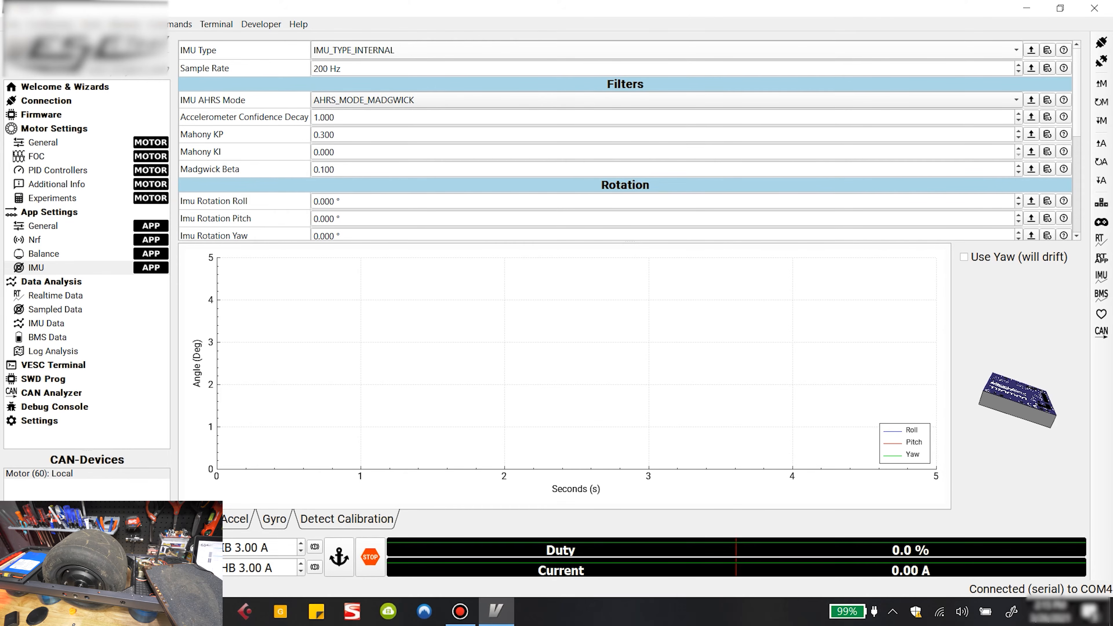
pyautogui.click(665, 51)
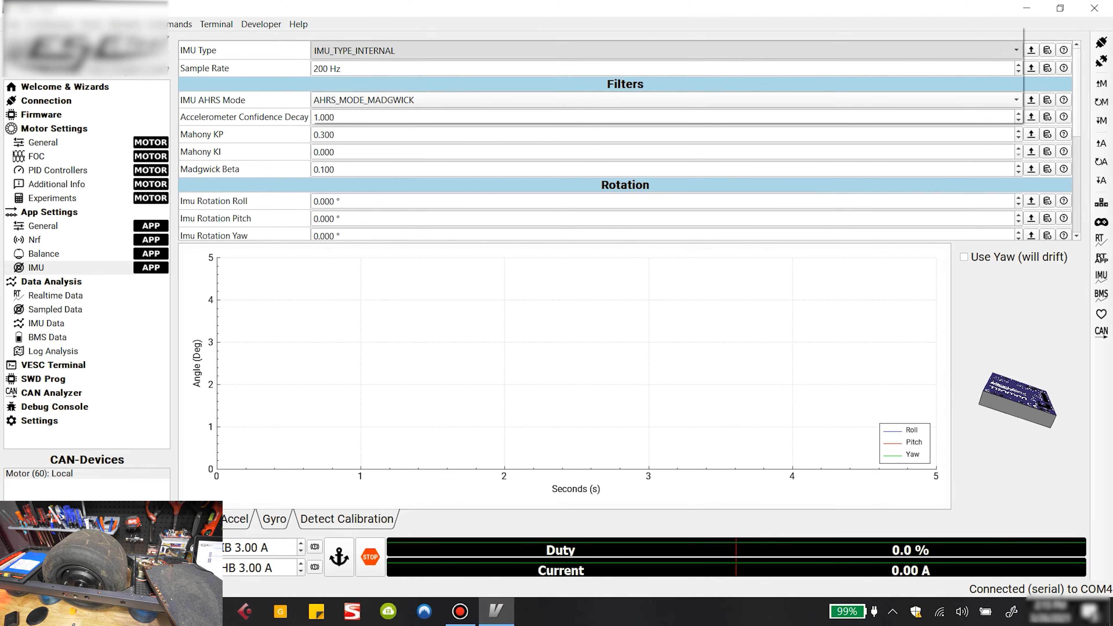
pyautogui.press('Down')
pyautogui.press('Down')
pyautogui.press('Down')
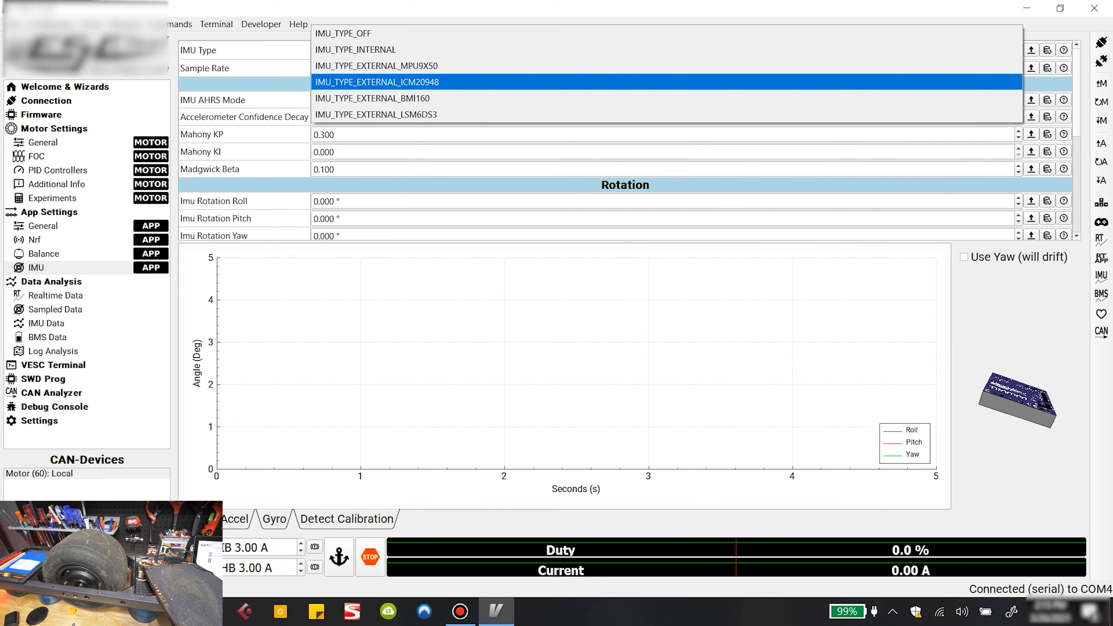
pyautogui.press('Up')
pyautogui.press('Down')
pyautogui.press('Down')
pyautogui.press('Up')
pyautogui.press('Up')
pyautogui.press('Up')
pyautogui.press('Up')
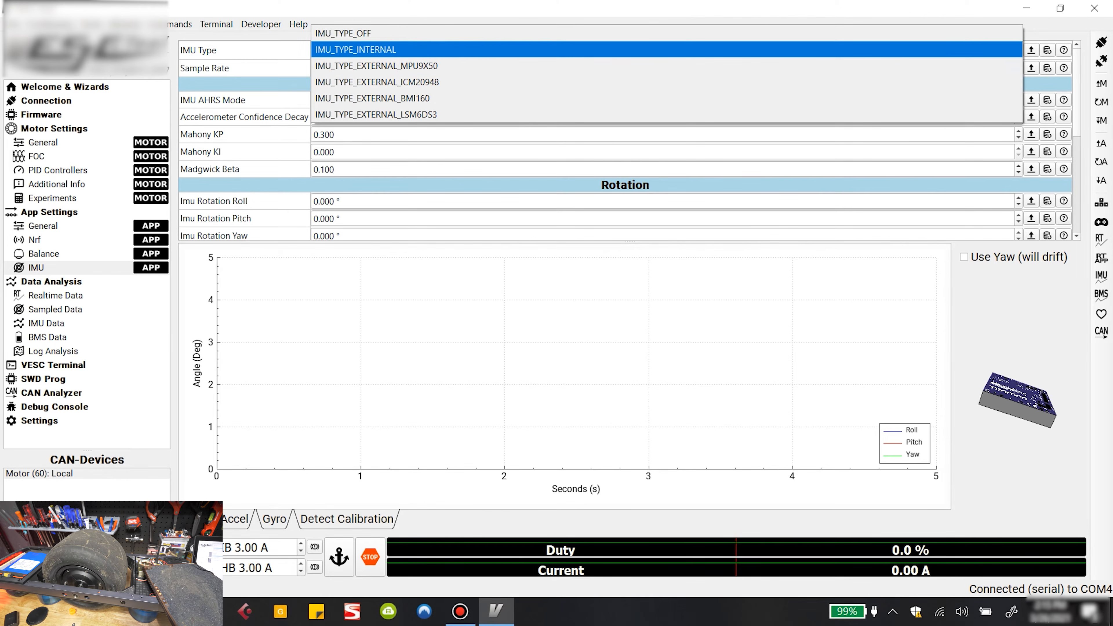
pyautogui.press('Return')
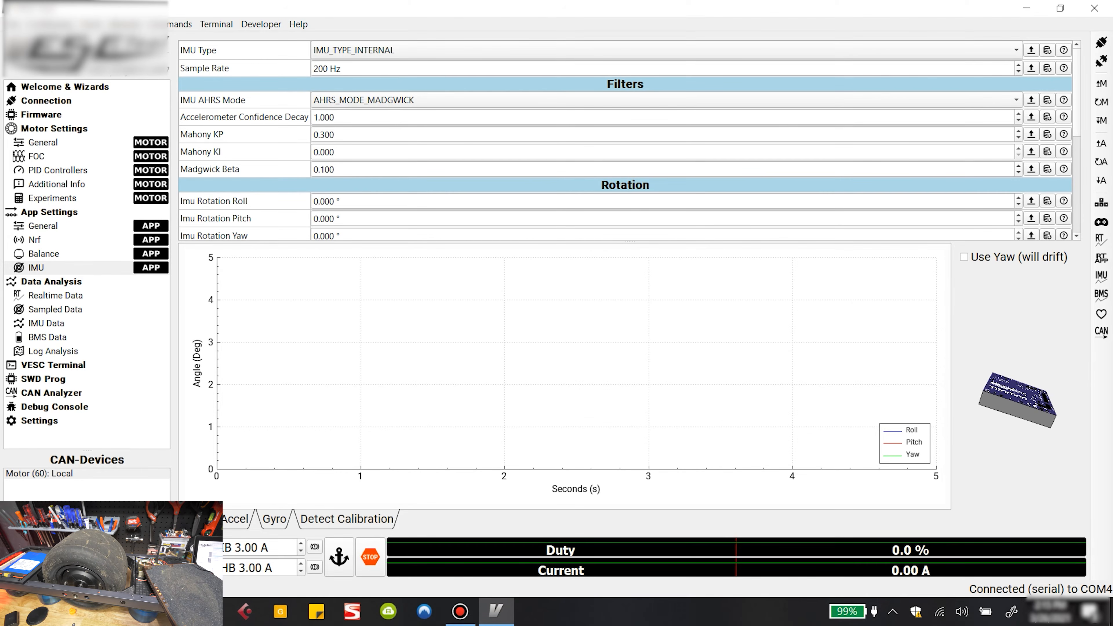
# Set the IMU Sample Rate to 1000 Hz and choose AHRS_MODE_MAHONY as the IMU AHRS Mode
pyautogui.click(318, 68)
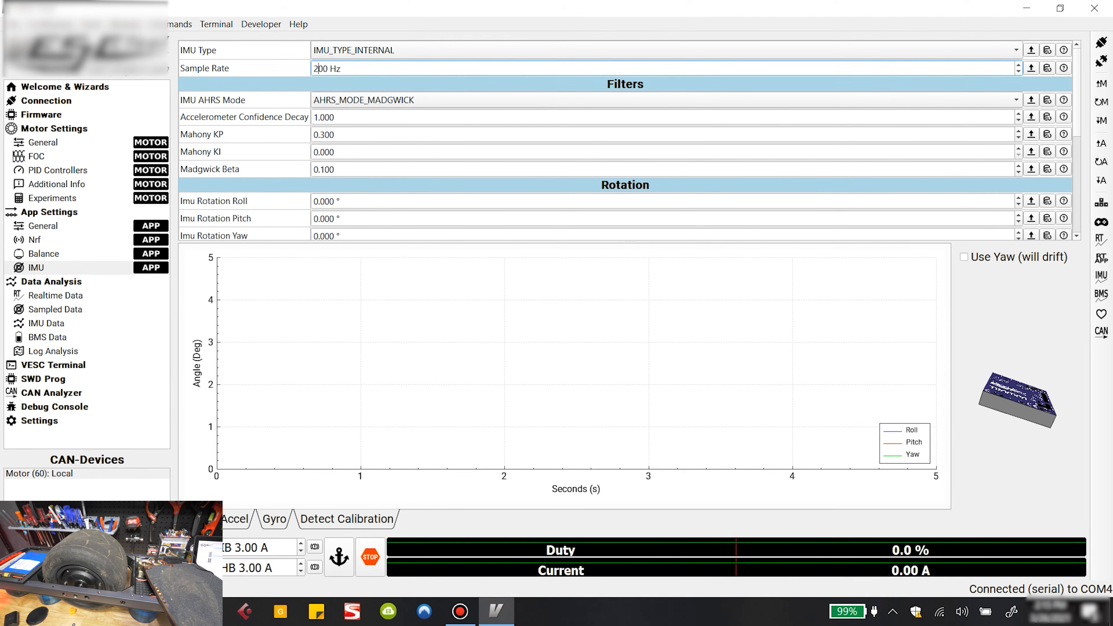
pyautogui.press('BackSpace')
pyautogui.write('10')
pyautogui.click(363, 100)
pyautogui.click(358, 118)
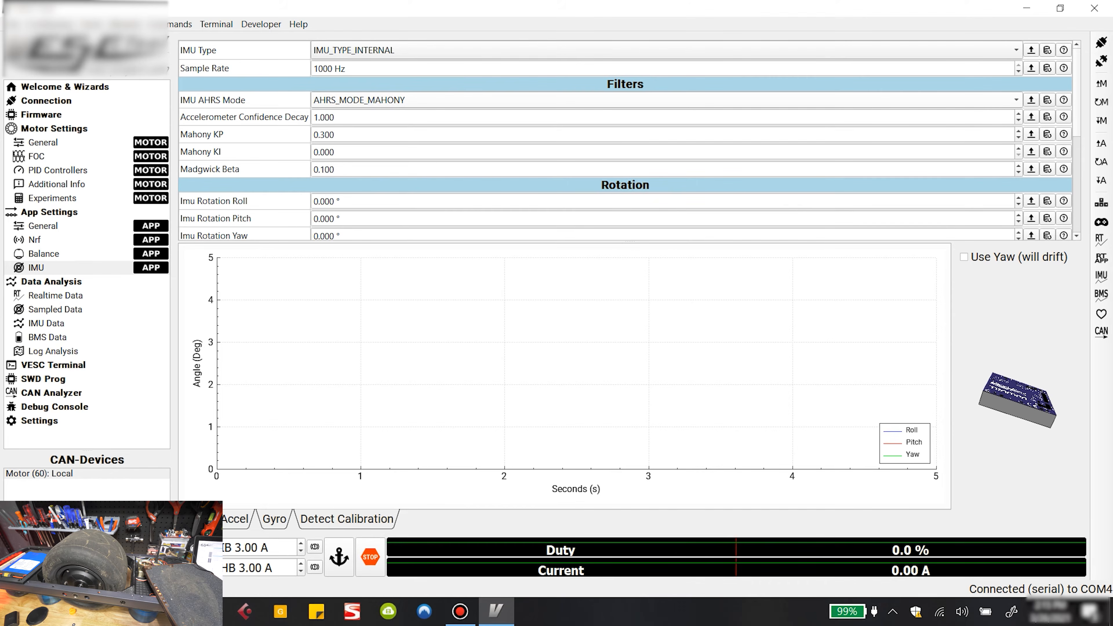
pyautogui.click(363, 100)
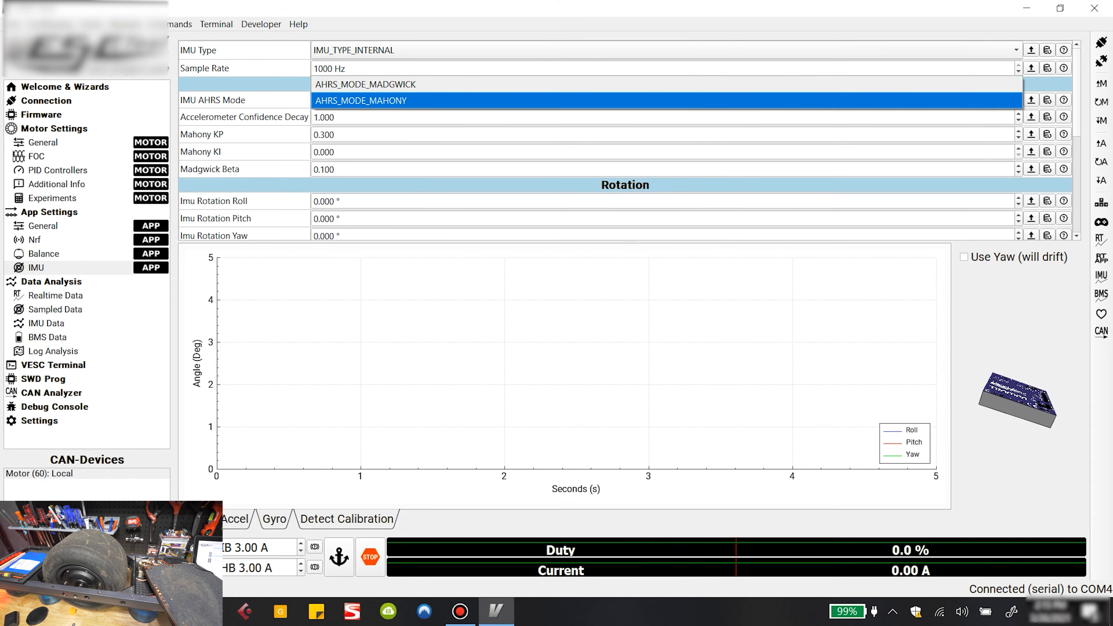
pyautogui.click(363, 100)
# Set Accelerometer Confidence Decay to 0.1 and Mahony KP to 0.38 in the IMU filters, and write the app configuration
pyautogui.click(318, 117)
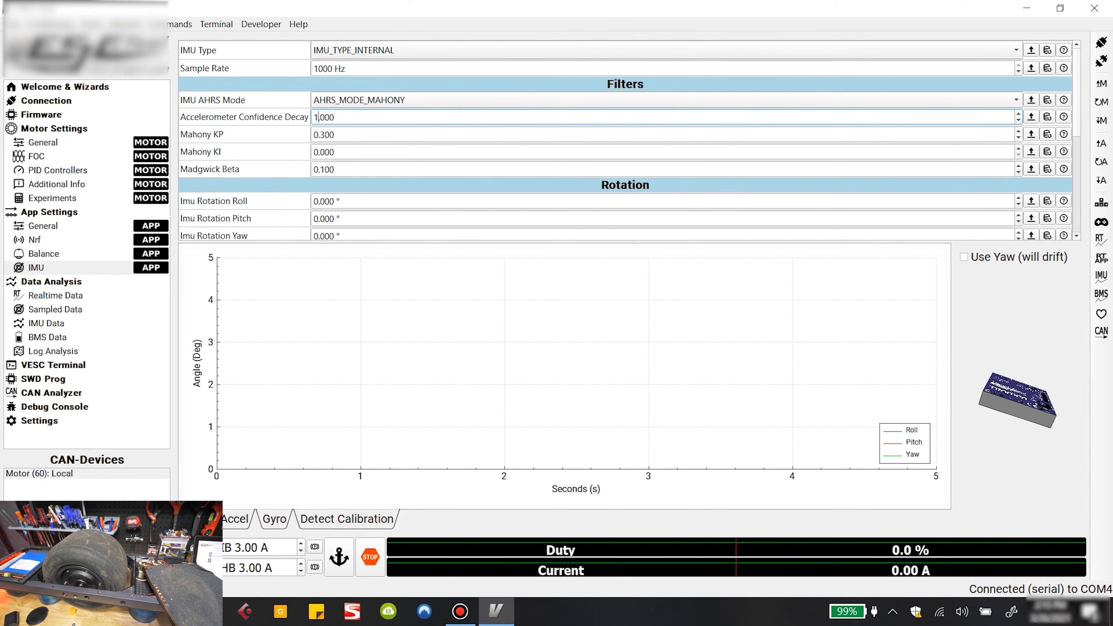
pyautogui.press('BackSpace')
pyautogui.write('0.1')
pyautogui.click(330, 134)
pyautogui.write('8')
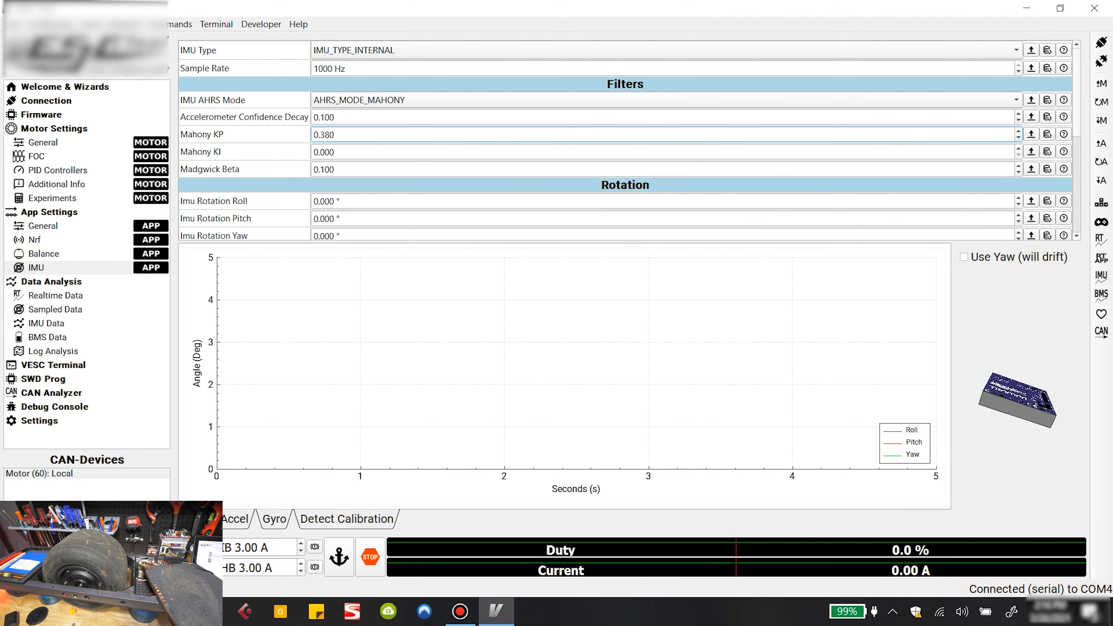
pyautogui.scroll(-4, 629, 140)
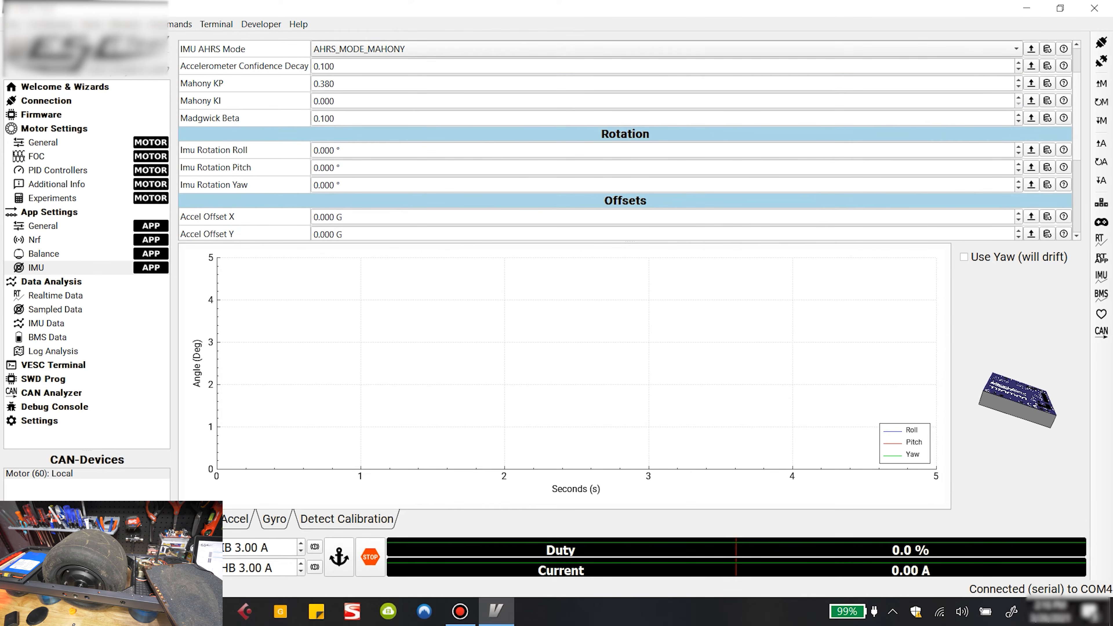
pyautogui.scroll(-1, 629, 140)
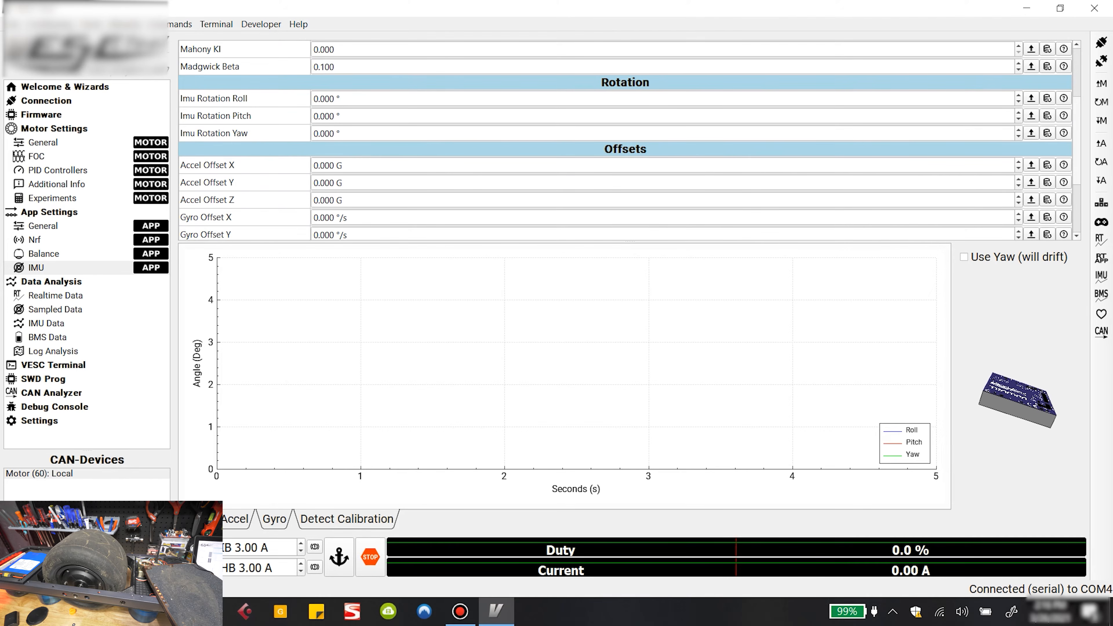
pyautogui.scroll(-4, 630, 140)
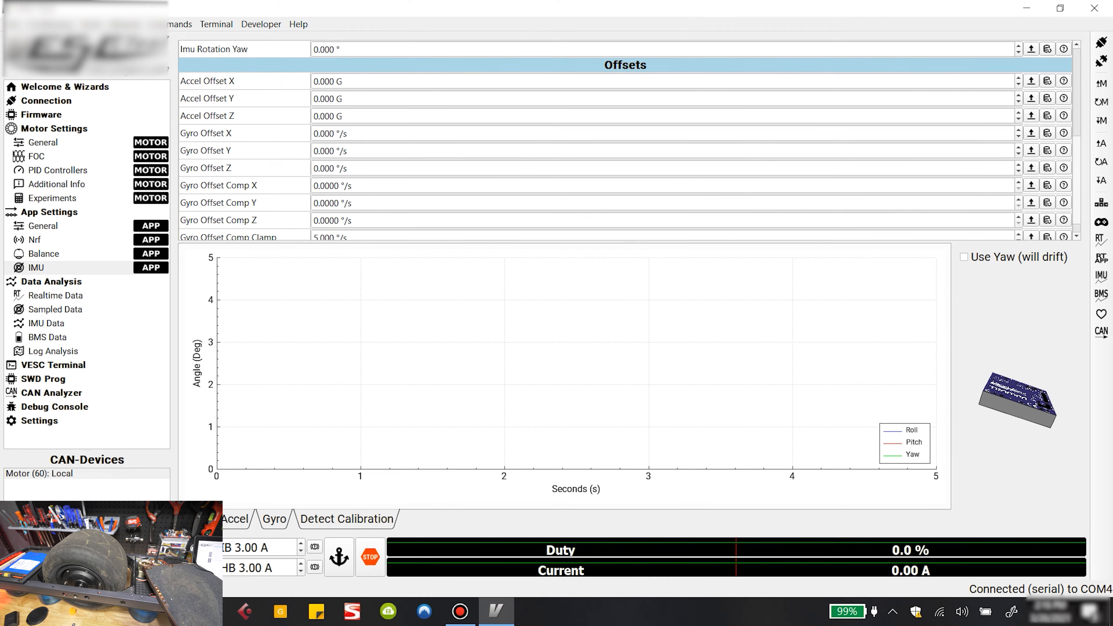
pyautogui.scroll(-1, 630, 140)
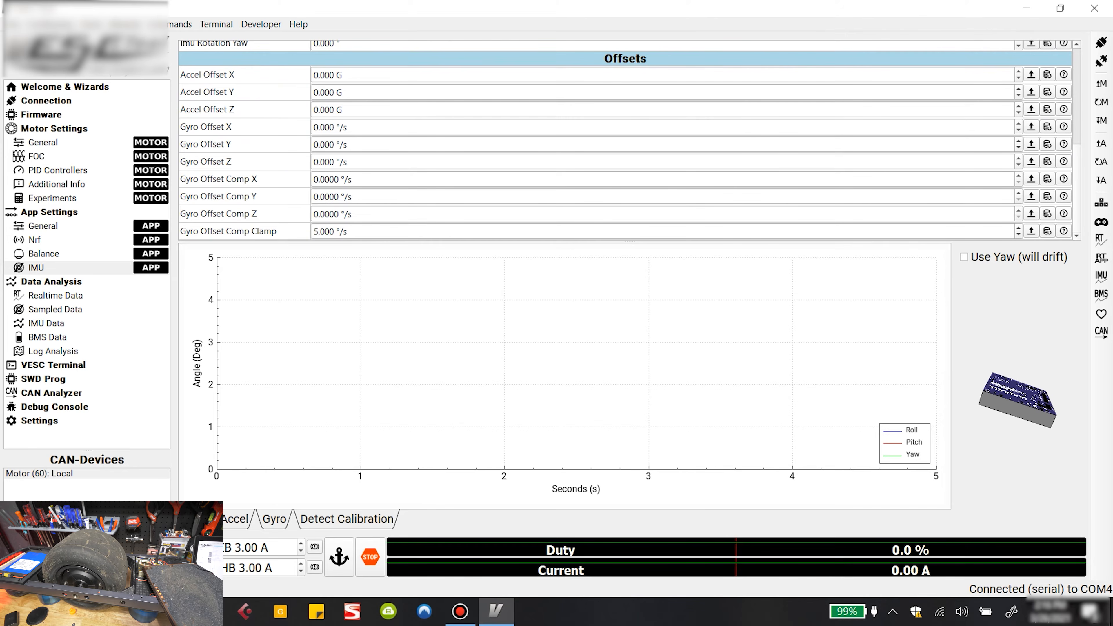
pyautogui.click(1101, 180)
# Set the IMU Accel Offset Y to 0.010 G and Accel Offset Z to 0.015 G
pyautogui.scroll(1, 630, 140)
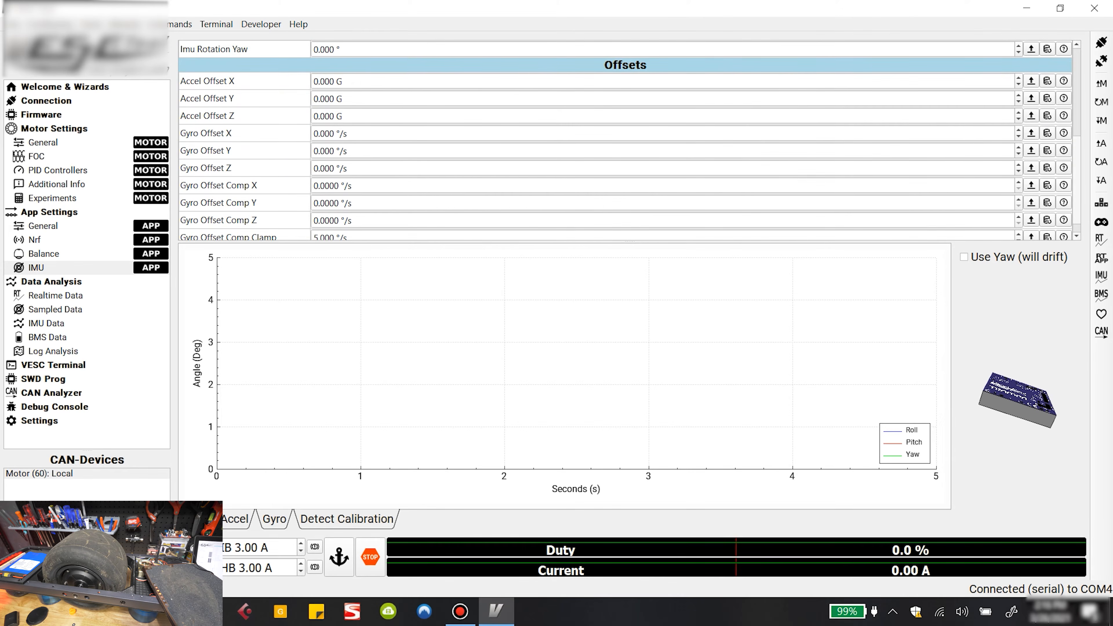
pyautogui.scroll(-1, 630, 140)
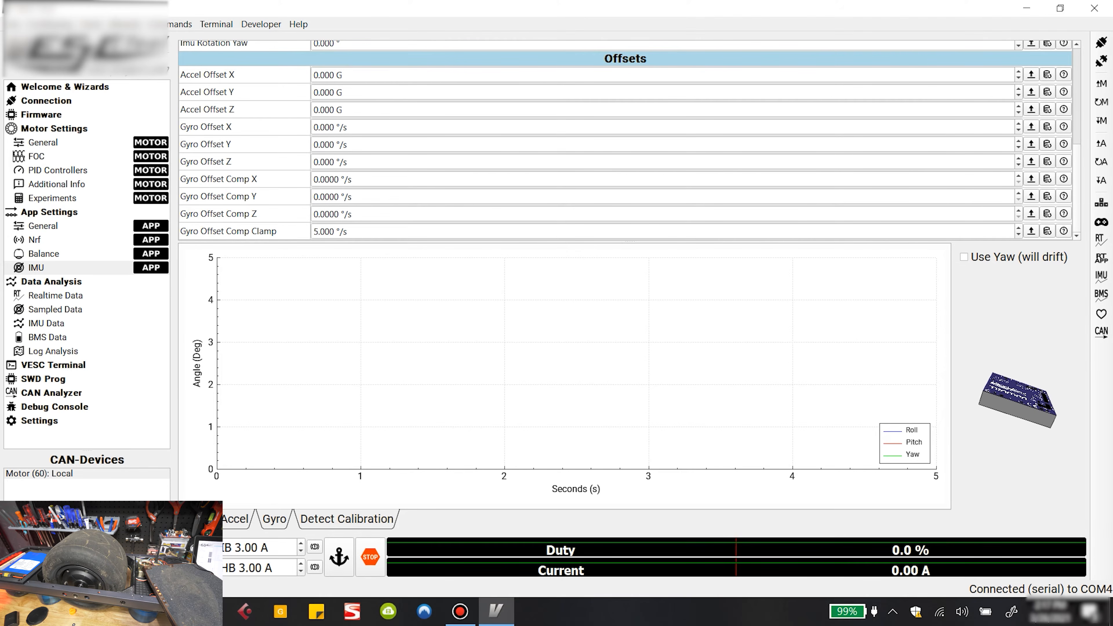
pyautogui.click(330, 92)
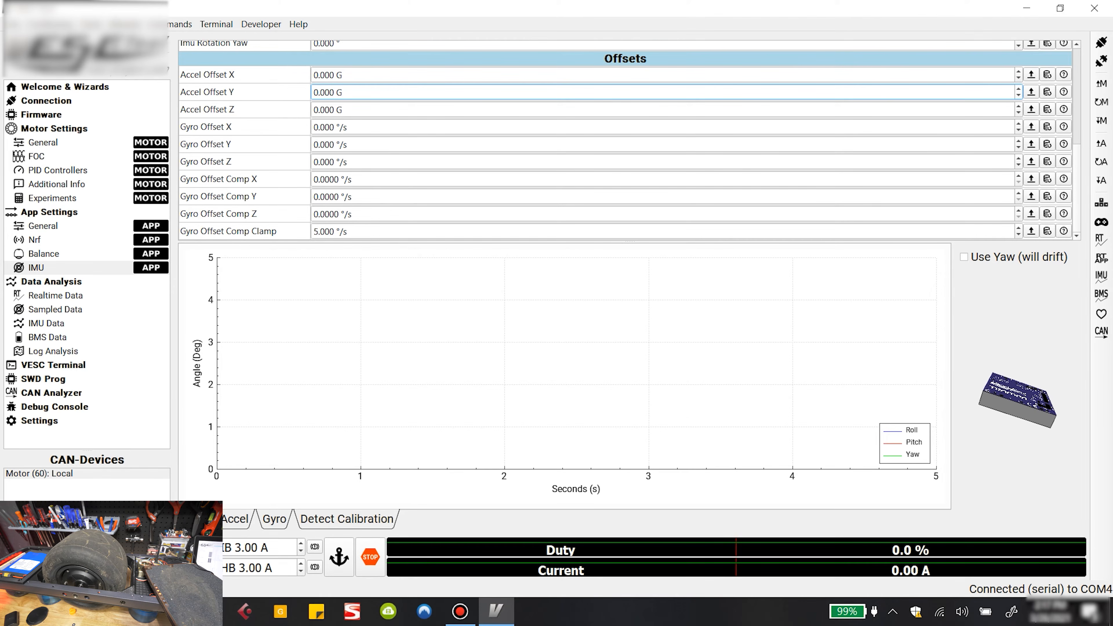
pyautogui.write('1')
pyautogui.click(330, 110)
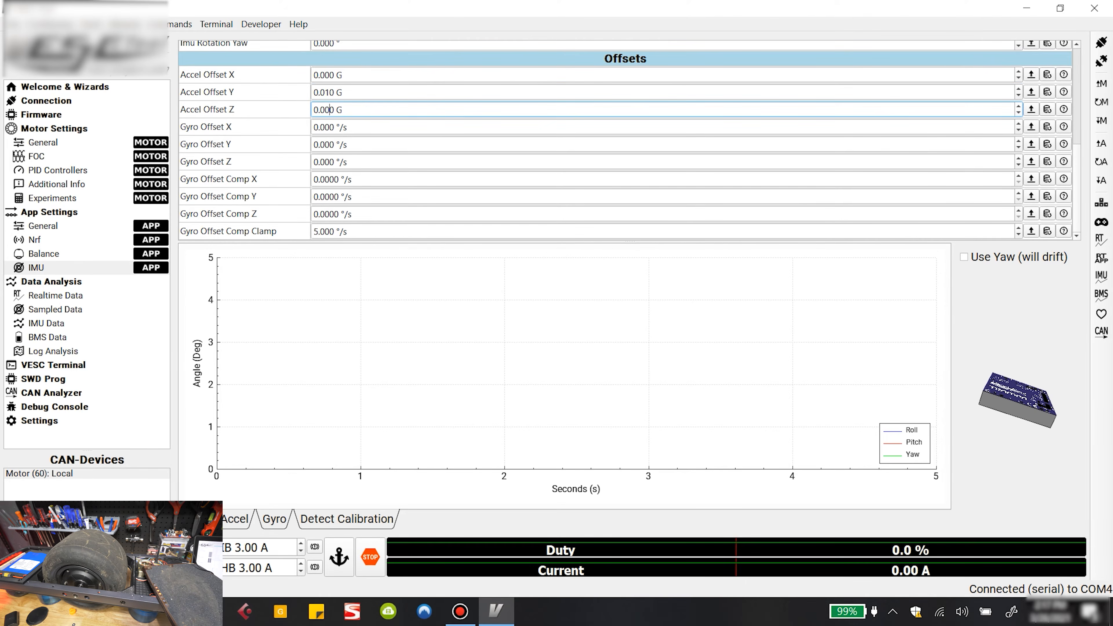
pyautogui.press('BackSpace')
pyautogui.press('BackSpace')
pyautogui.write('15')
# Set the IMU Gyro Offset X to 0.64 °/s and Gyro Offset Y to 1.45 °/s
pyautogui.click(330, 128)
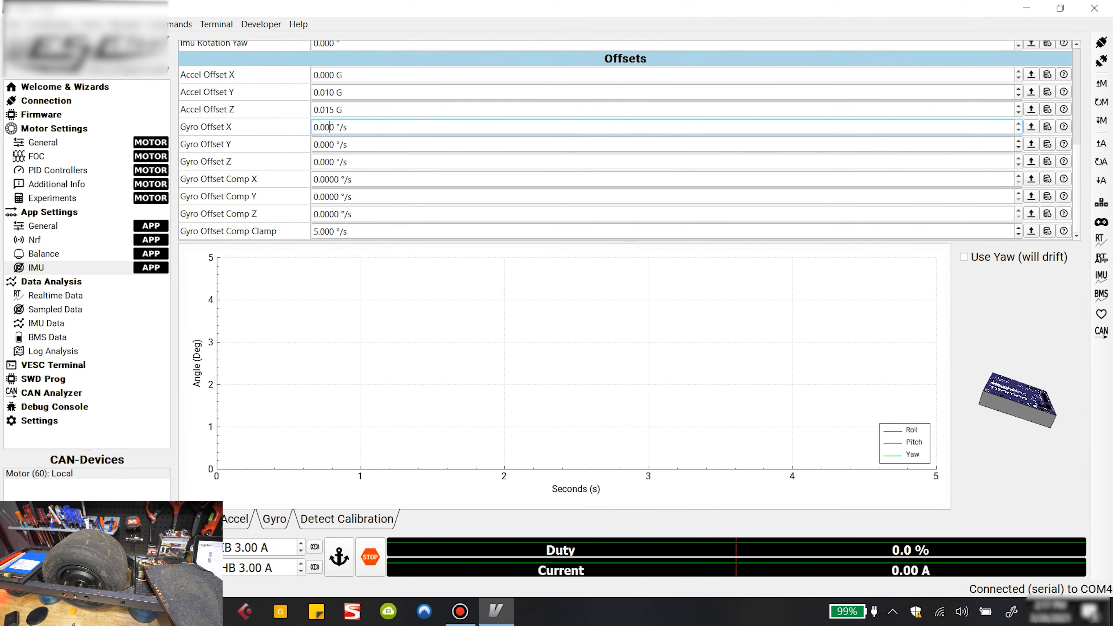
pyautogui.press('BackSpace')
pyautogui.press('BackSpace')
pyautogui.write('64')
pyautogui.click(330, 145)
pyautogui.press('BackSpace')
pyautogui.press('BackSpace')
pyautogui.press('BackSpace')
pyautogui.press('BackSpace')
pyautogui.write('1.45')
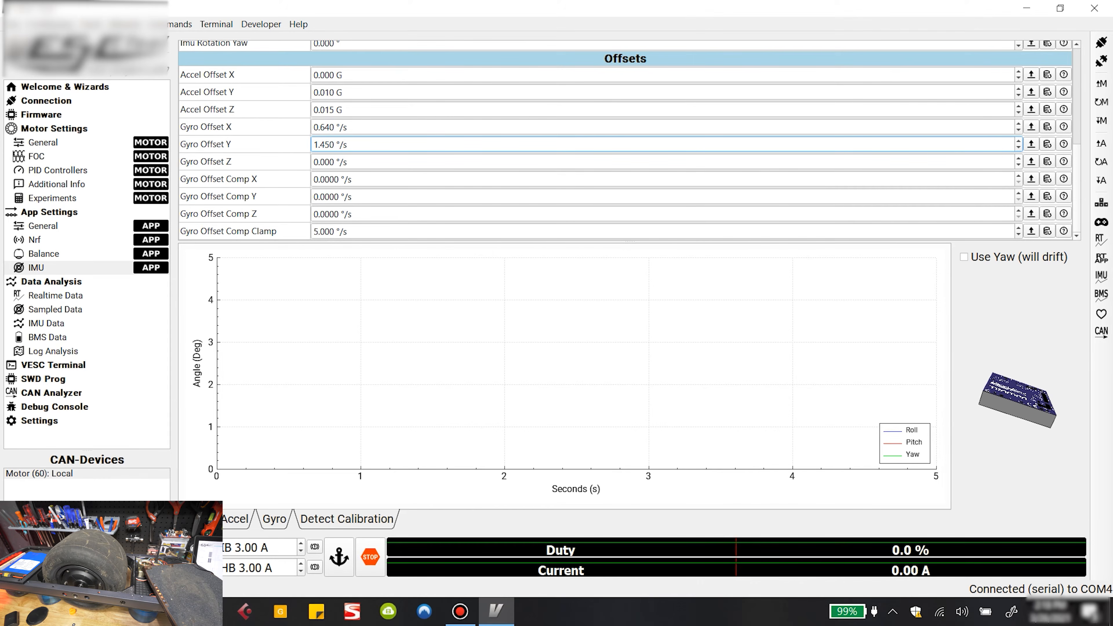
# Set the IMU Gyro Offset Z to 0.3 °/s and write the app configuration
pyautogui.click(325, 162)
pyautogui.press('BackSpace')
pyautogui.write('3')
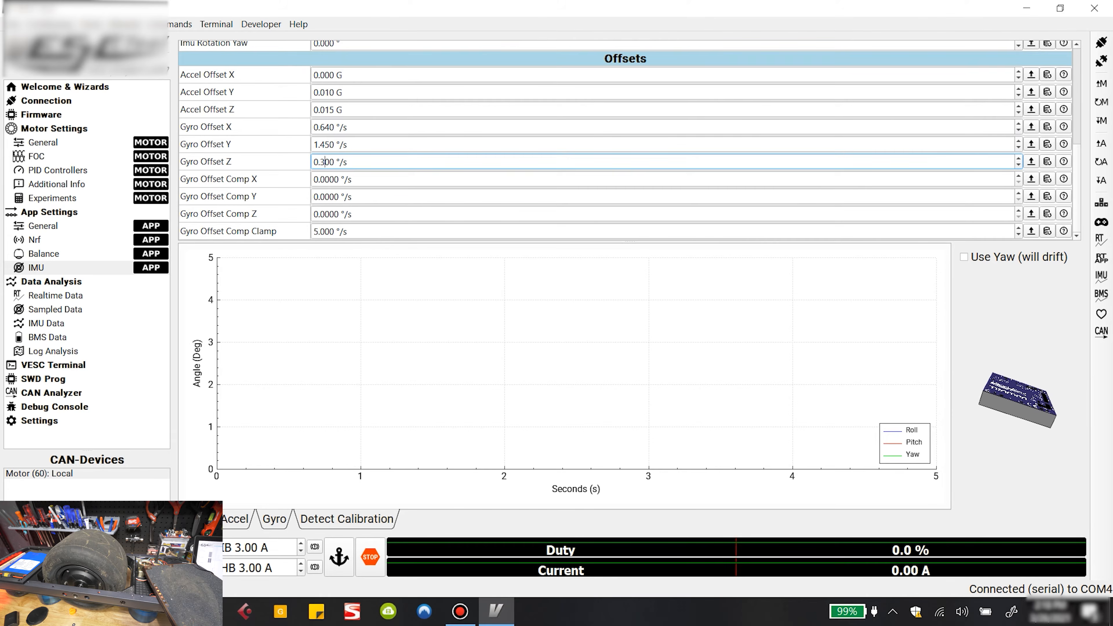
pyautogui.scroll(4, 630, 140)
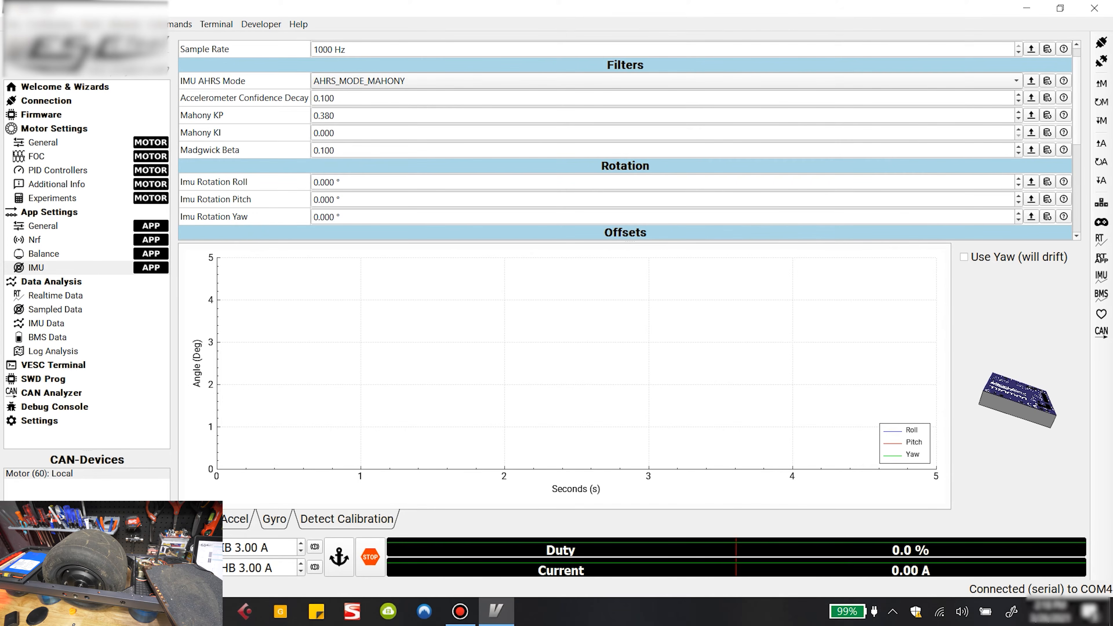
pyautogui.scroll(-1, 630, 140)
pyautogui.scroll(2, 630, 141)
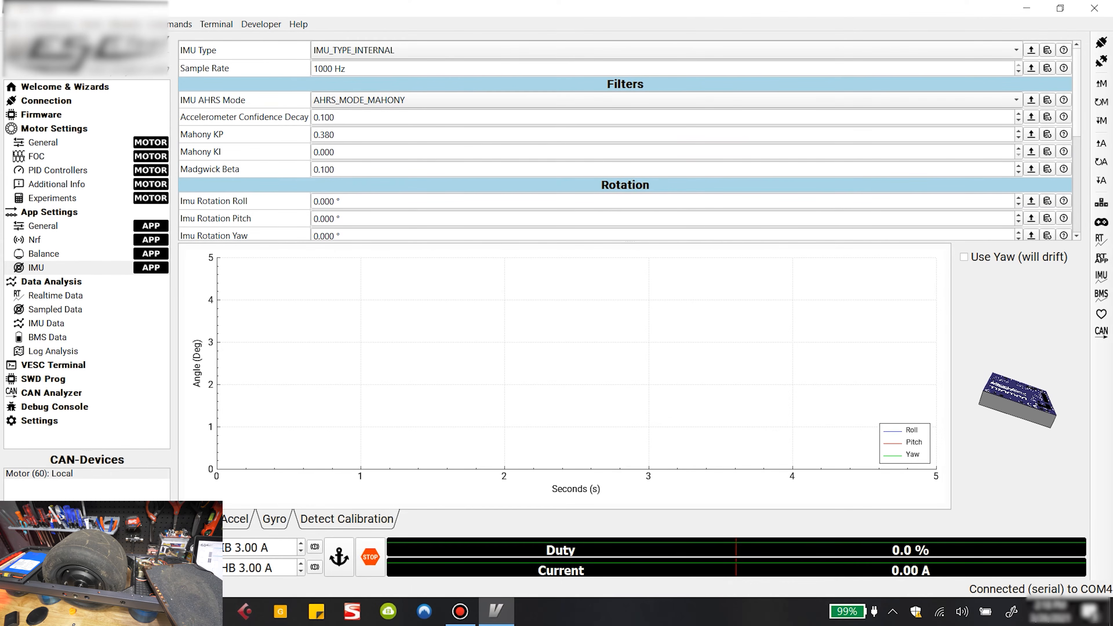
pyautogui.click(1101, 181)
# Set the Startup Pitch Axis Angle Tolerance to 0.5° in the Balance app's startup settings
pyautogui.click(43, 254)
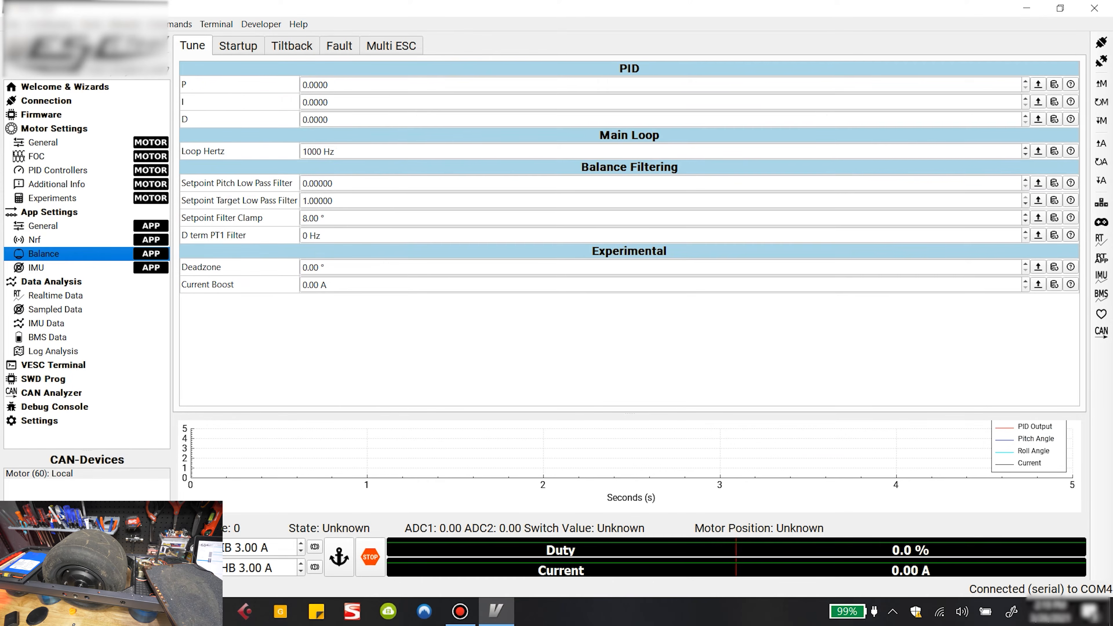
pyautogui.click(238, 46)
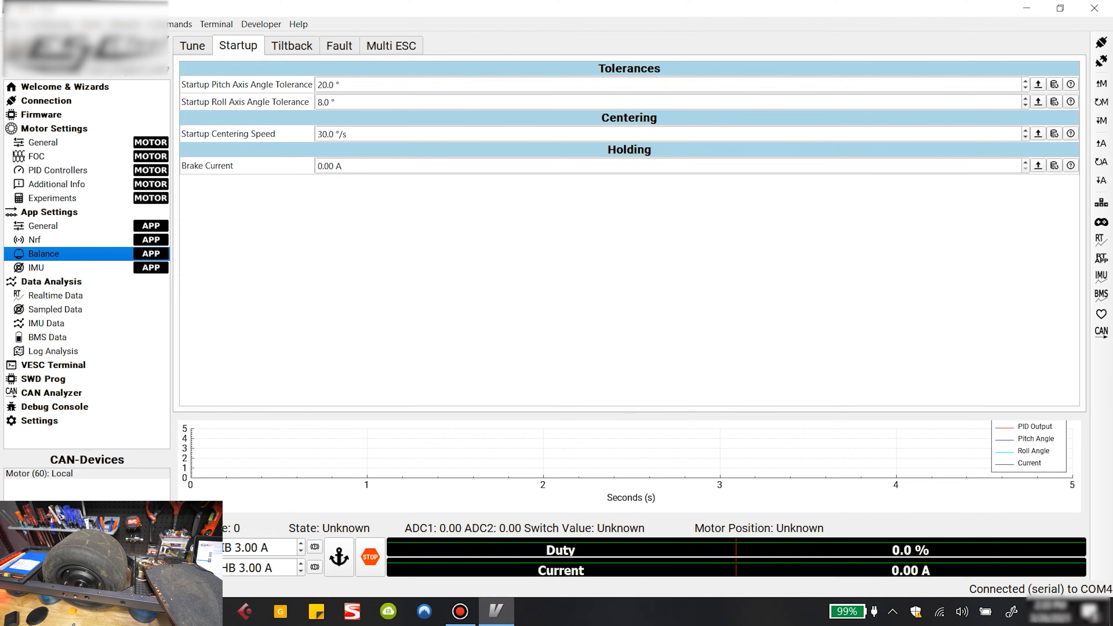
pyautogui.click(321, 84)
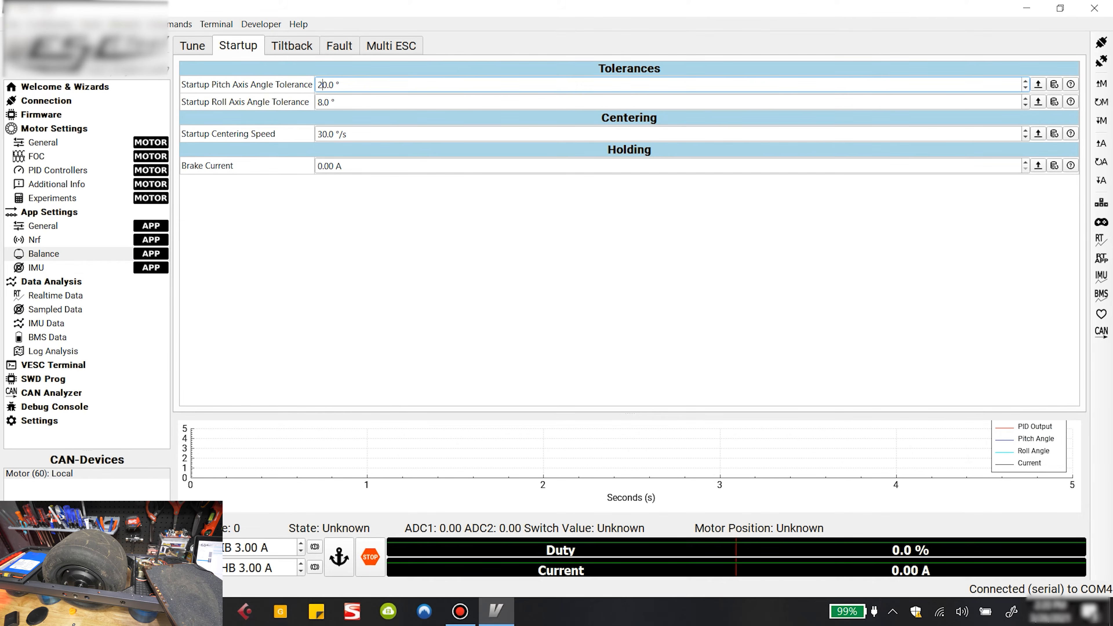
pyautogui.press('BackSpace')
pyautogui.press('Right')
pyautogui.press('BackSpace')
pyautogui.write('5')
# Set the Balance app's startup Brake Current to 10 A and write the app configuration
pyautogui.click(319, 166)
pyautogui.write('1')
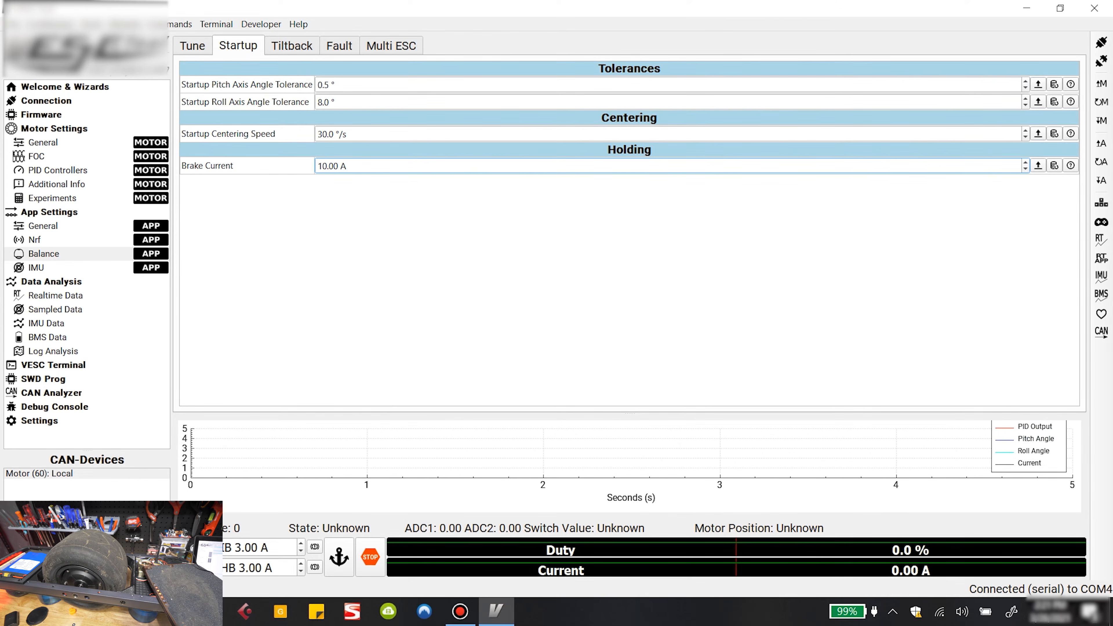
pyautogui.click(1101, 180)
# Set the Tiltback Angle to 12° and the Tiltback Speed to 10 °/s in the Balance app's tiltback settings
pyautogui.click(291, 45)
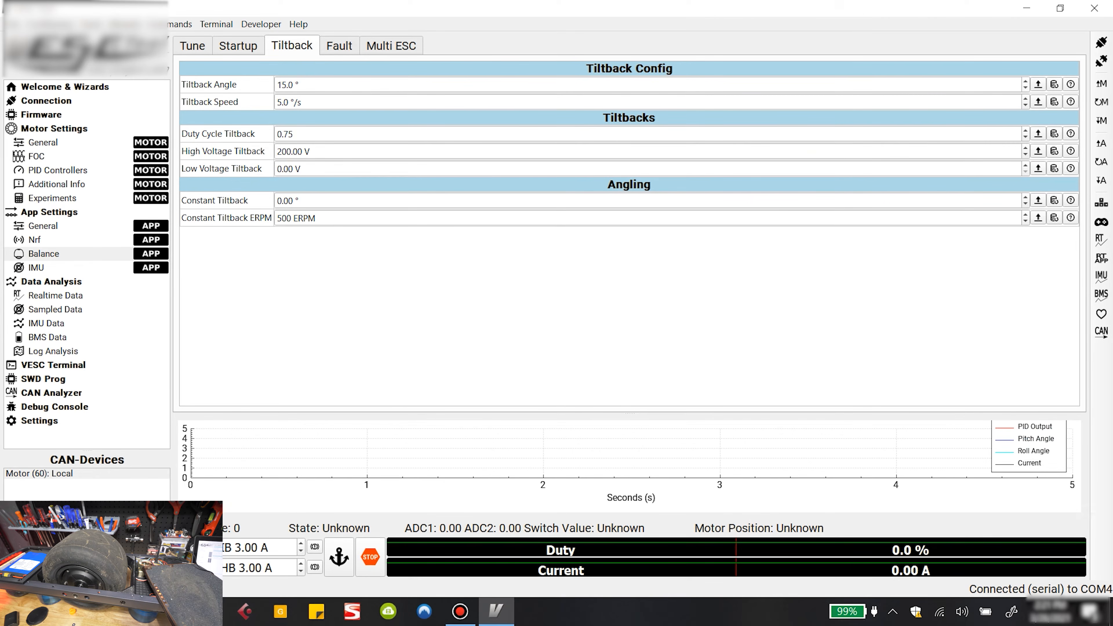
pyautogui.click(282, 85)
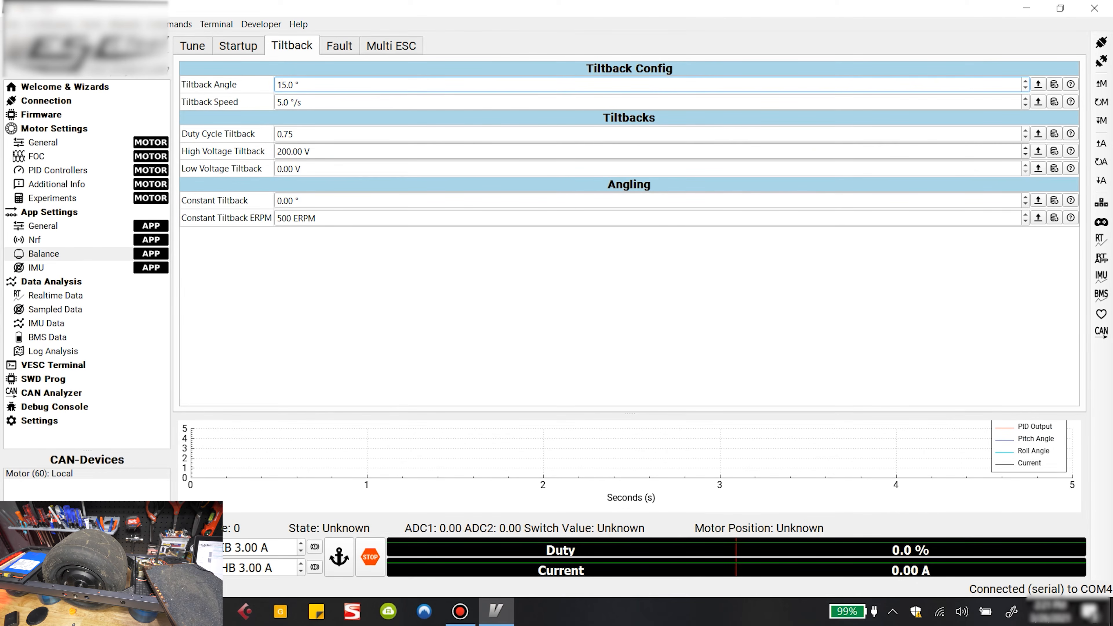
pyautogui.press('BackSpace')
pyautogui.press('Delete')
pyautogui.write('12')
pyautogui.click(277, 102)
pyautogui.hotkey('shift', 'Right')
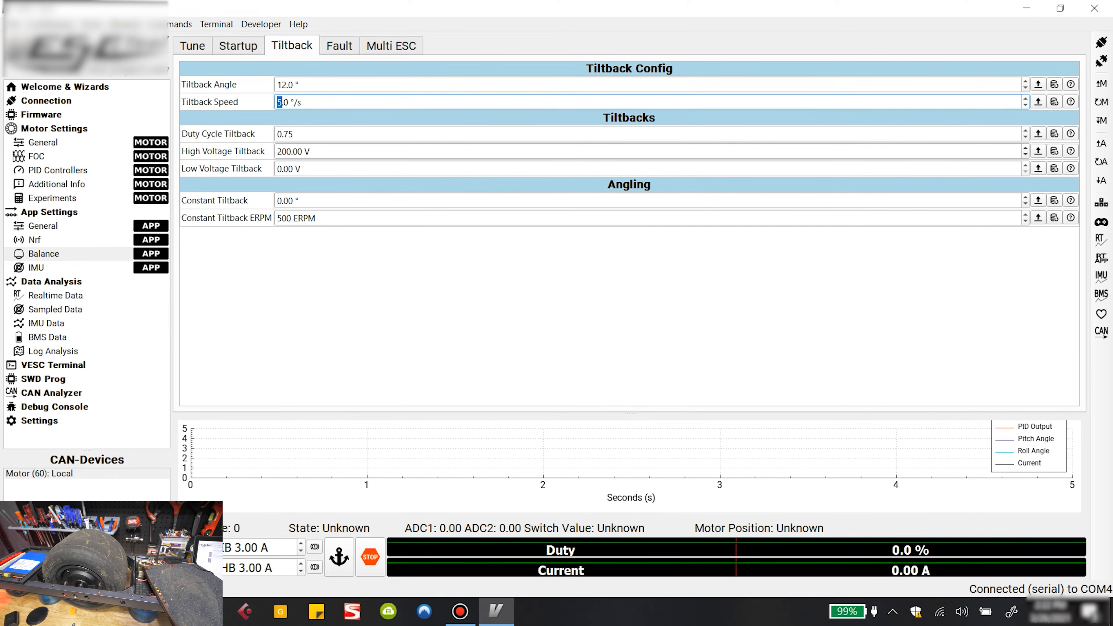
pyautogui.write('10')
# Set High Voltage Tiltback to 60 V and Low Voltage Tiltback to 38.4 V
pyautogui.click(294, 134)
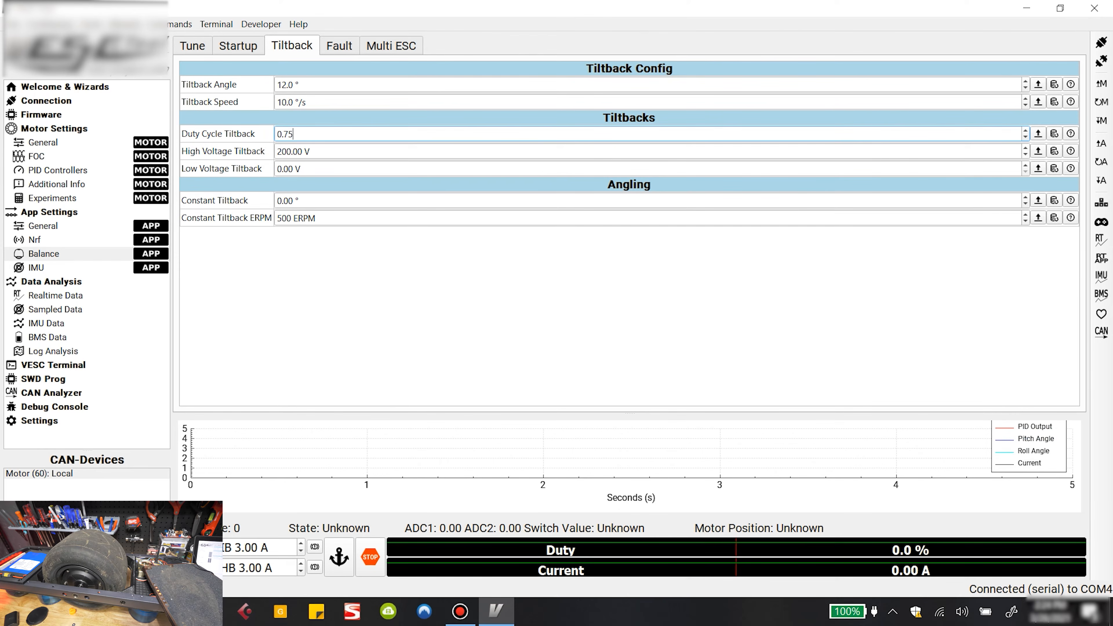
pyautogui.press('Tab')
pyautogui.write('6')
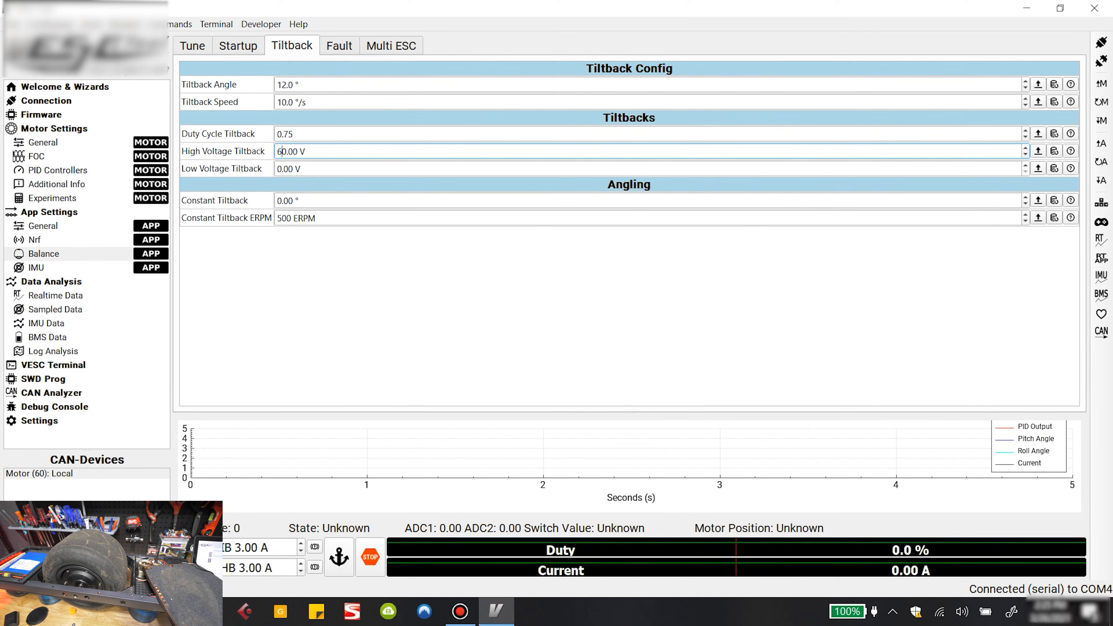
pyautogui.click(282, 169)
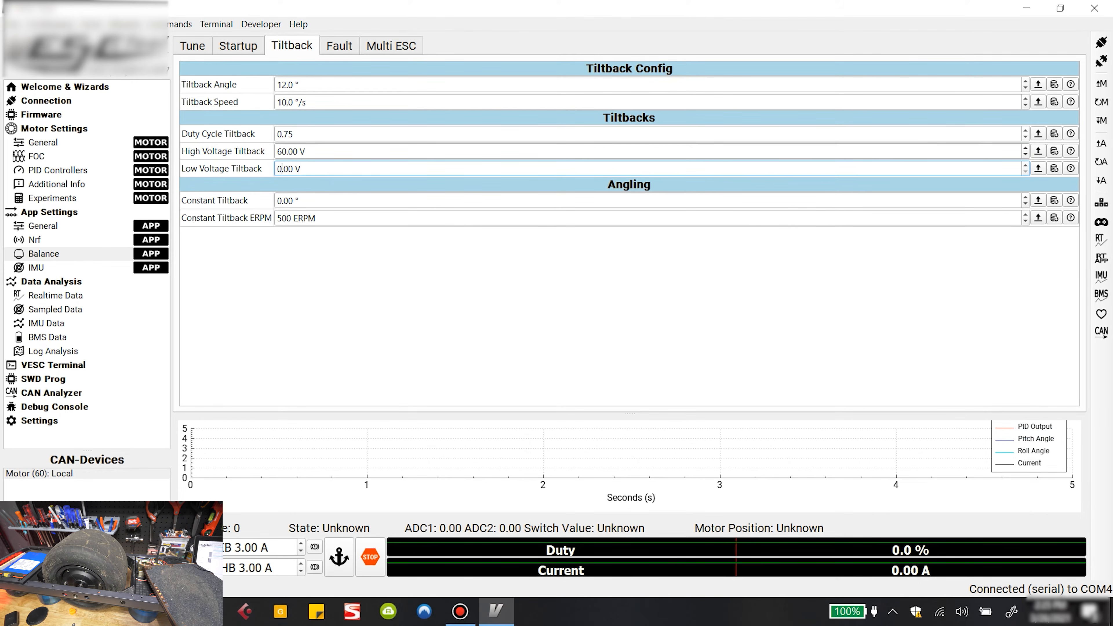
pyautogui.press('Delete')
pyautogui.write('38')
pyautogui.press('Delete')
pyautogui.write('4')
# Set Constant Tiltback to 0.5° and write the app configuration
pyautogui.click(289, 200)
pyautogui.write('5')
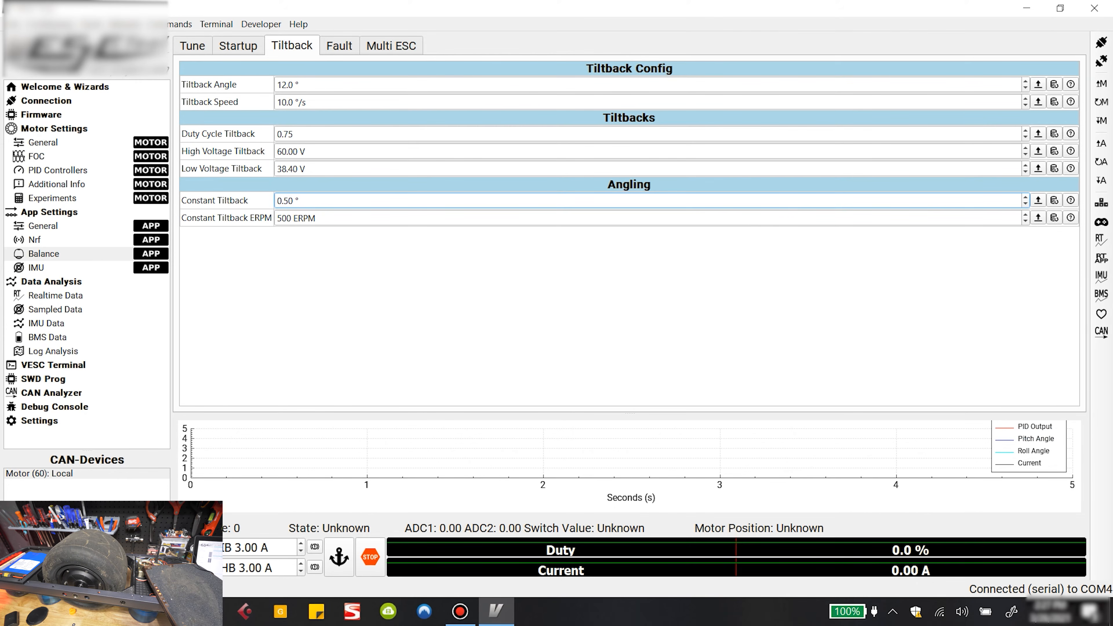
pyautogui.click(1101, 180)
# Show the Balance app's fault settings and start streaming realtime data and realtime app data
pyautogui.click(339, 46)
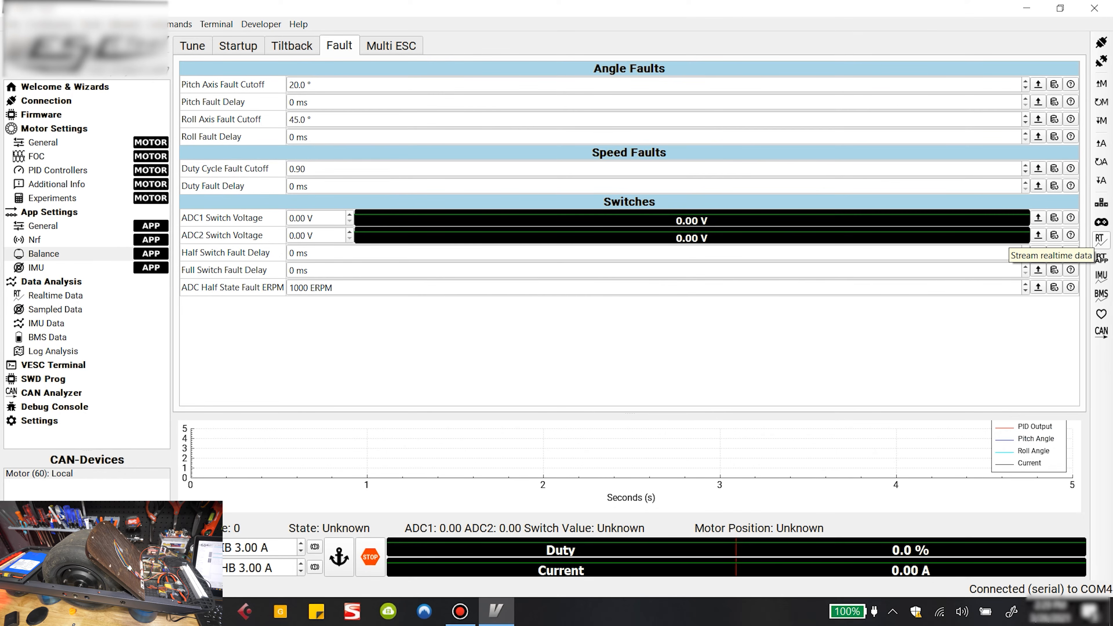
pyautogui.click(1100, 240)
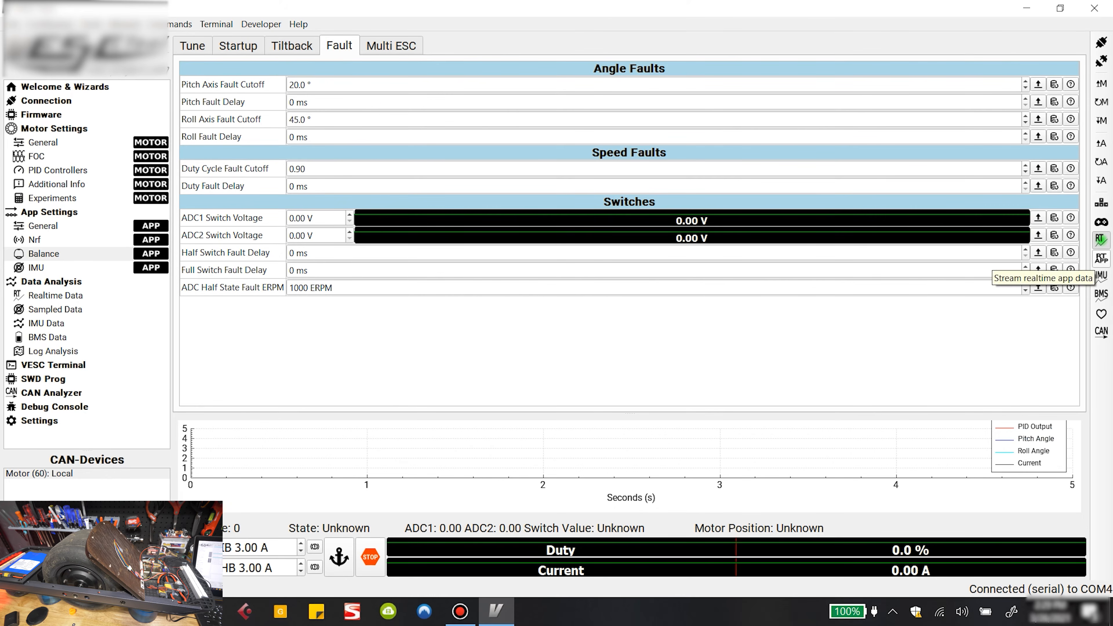
pyautogui.click(1100, 260)
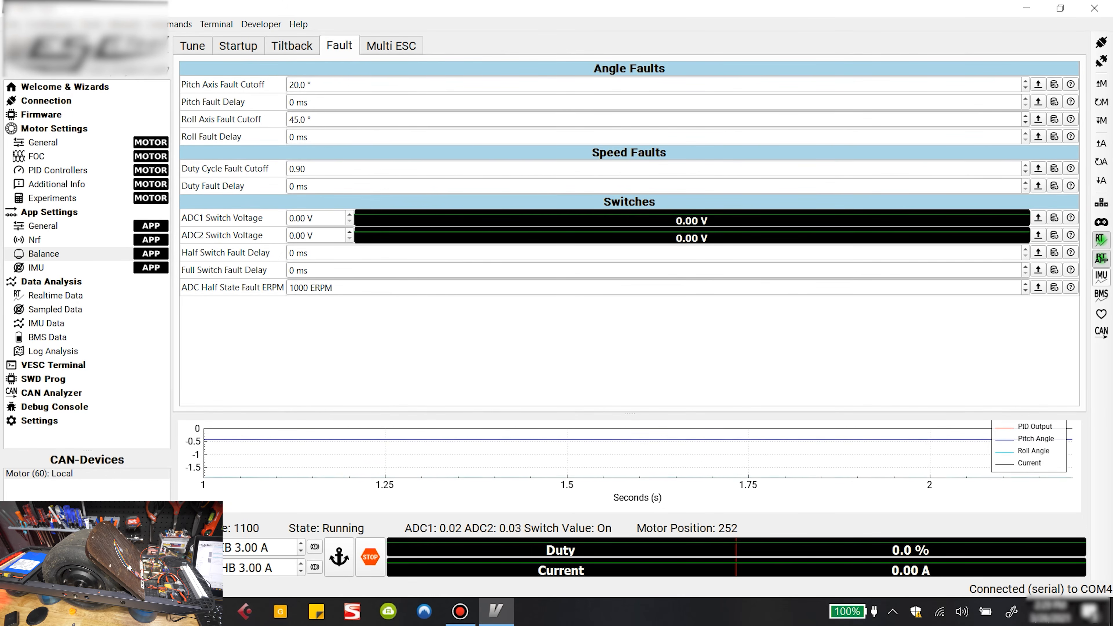
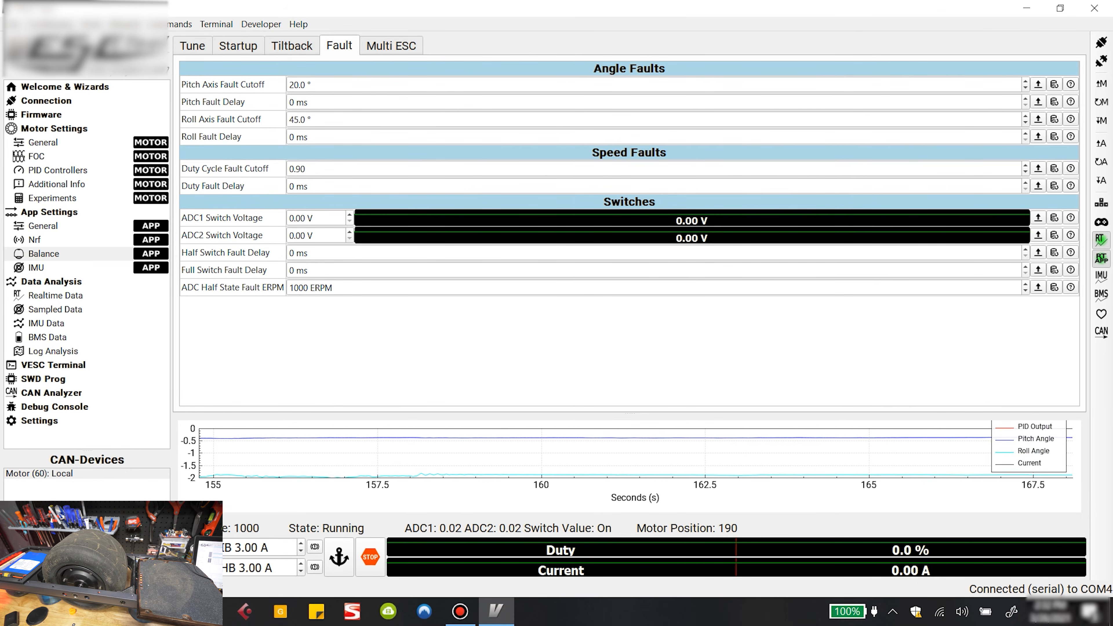
# Set the ADC1 Switch Voltage to 0.08 V and the ADC2 Switch Voltage to 0.8 V in the fault settings
pyautogui.click(305, 218)
pyautogui.press('BackSpace')
pyautogui.write('8')
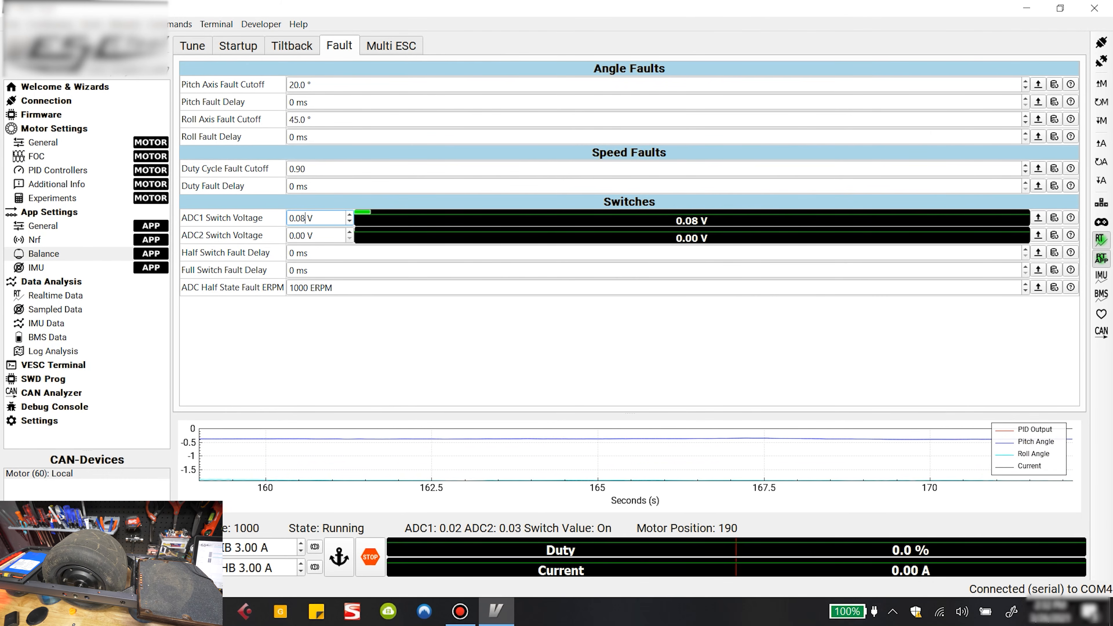
pyautogui.click(306, 236)
pyautogui.press('BackSpace')
pyautogui.press('BackSpace')
pyautogui.write('8')
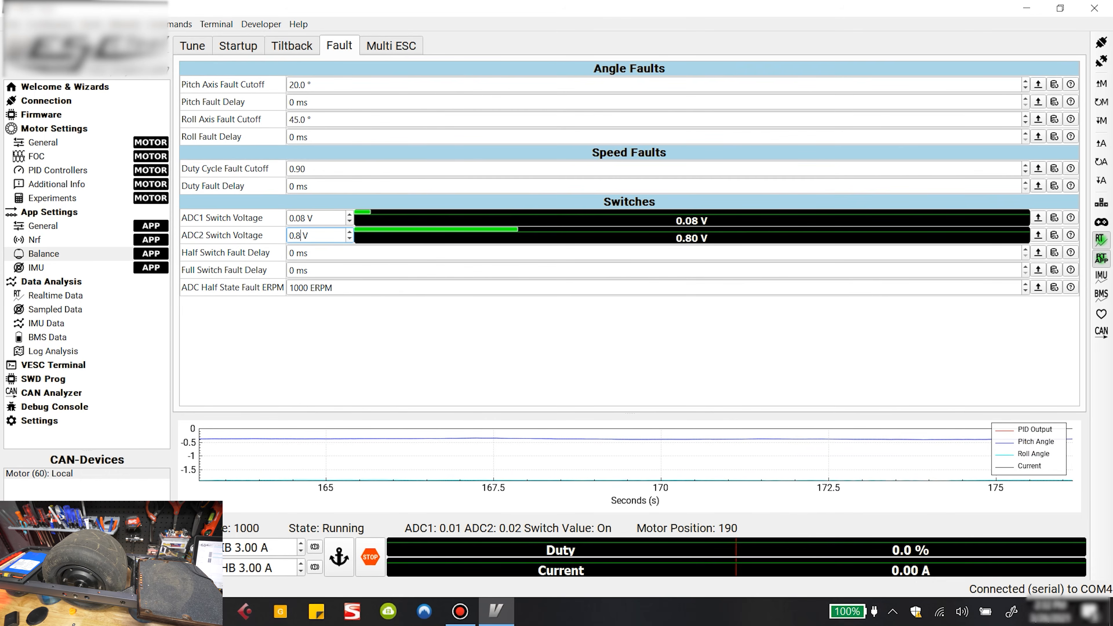
# Write the app configuration and set the Half Switch Fault Delay to 500 ms and the Full Switch Fault Delay to 300 ms
pyautogui.click(308, 253)
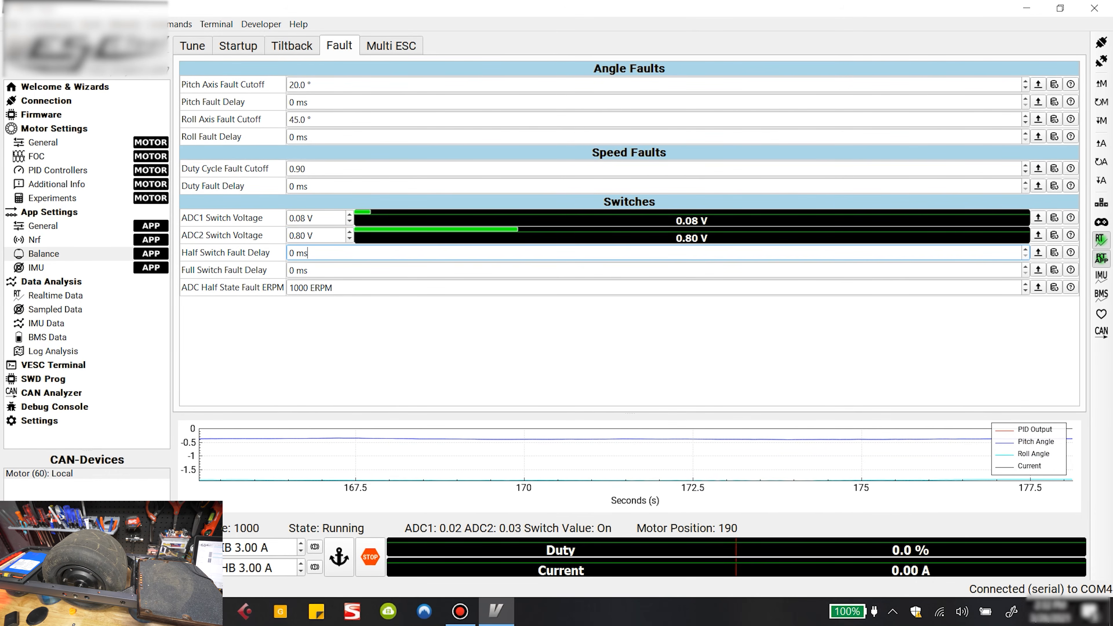
pyautogui.click(1101, 180)
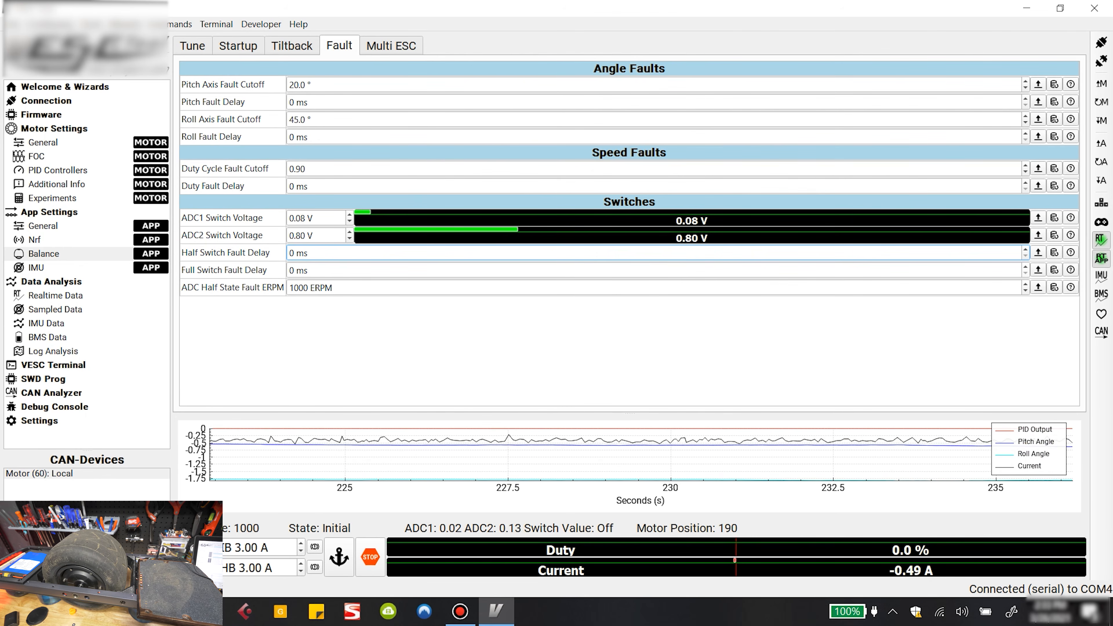
pyautogui.write('50')
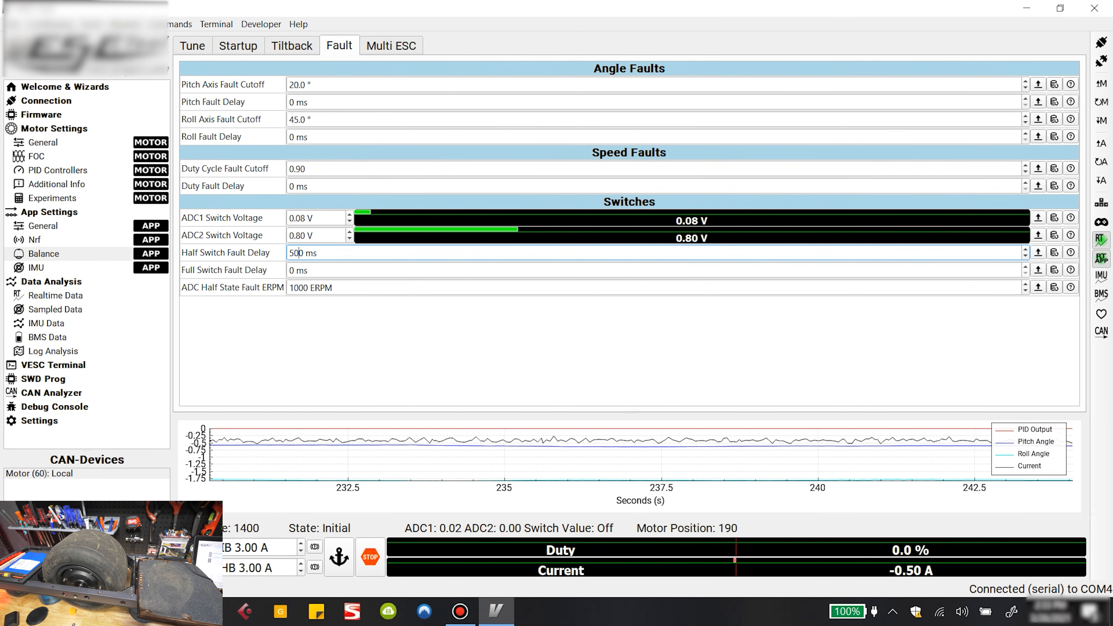
pyautogui.click(290, 270)
pyautogui.write('30')
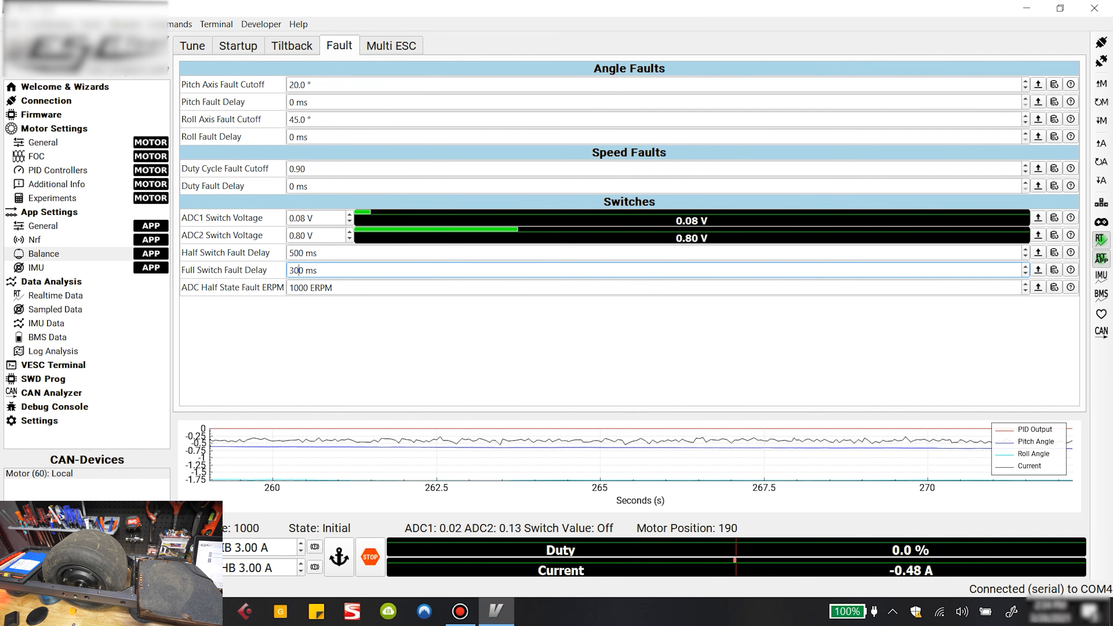
# Set the ADC Half State Fault ERPM to 600 ERPM and write the app configuration
pyautogui.click(299, 288)
pyautogui.press('BackSpace')
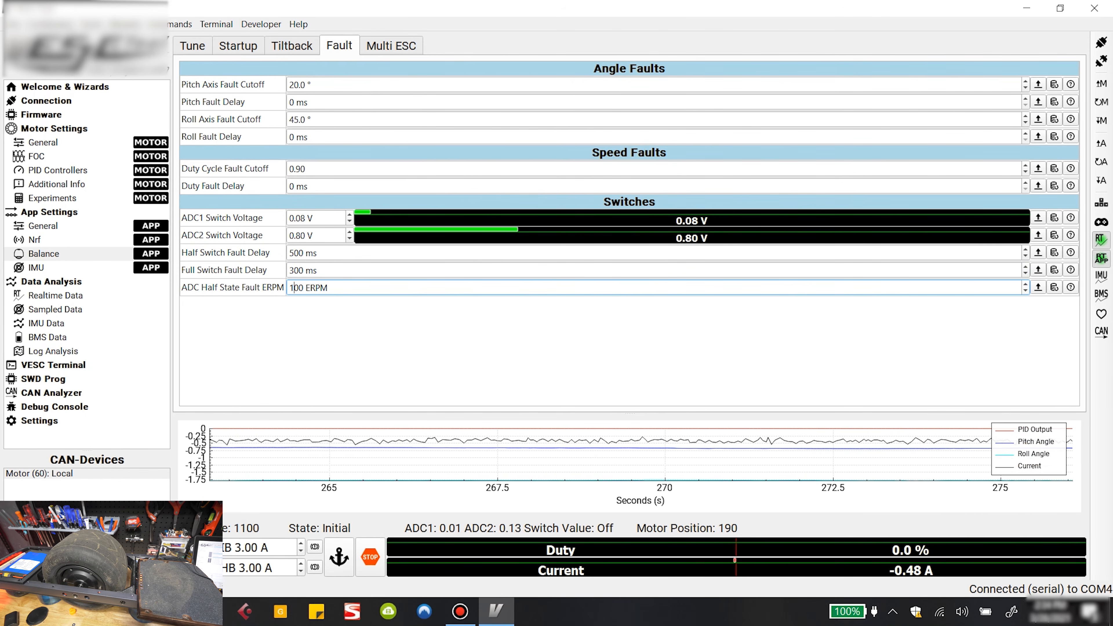
pyautogui.press('BackSpace')
pyautogui.write('6')
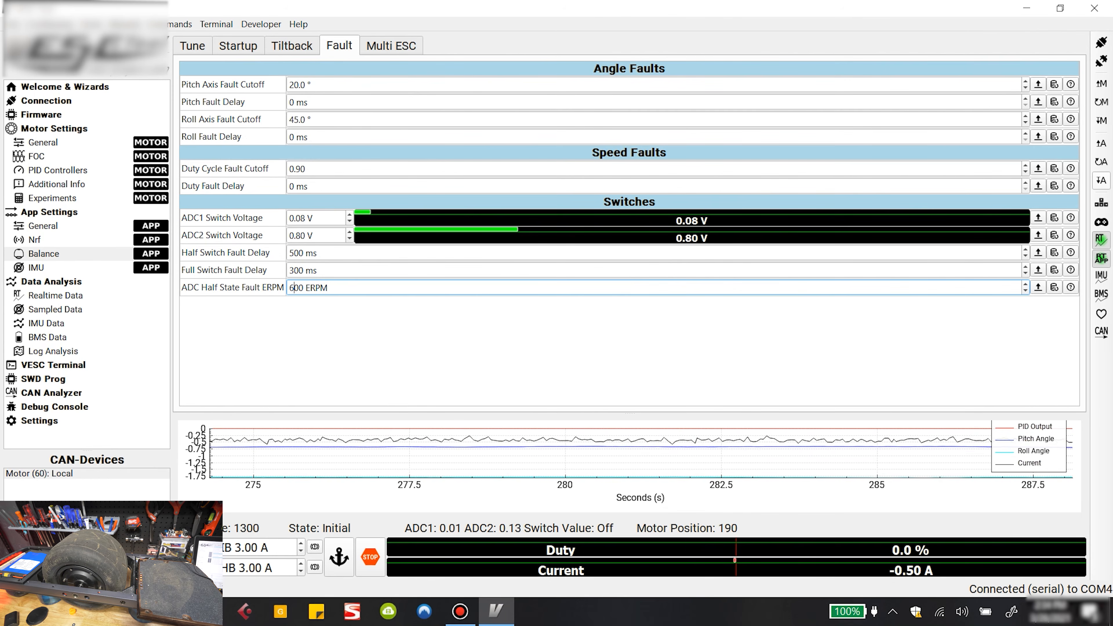
pyautogui.click(1101, 180)
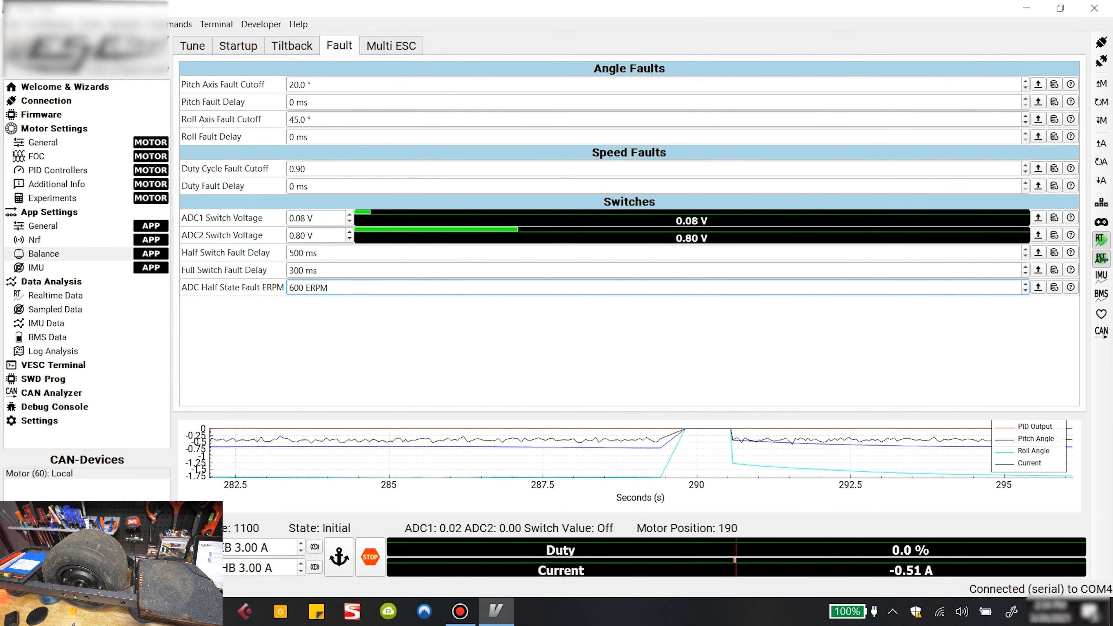
# Set the Duty Cycle Fault Cutoff to 0.95 and the Duty Fault Delay to 500 ms in the speed faults
pyautogui.click(306, 168)
pyautogui.press('BackSpace')
pyautogui.write('5')
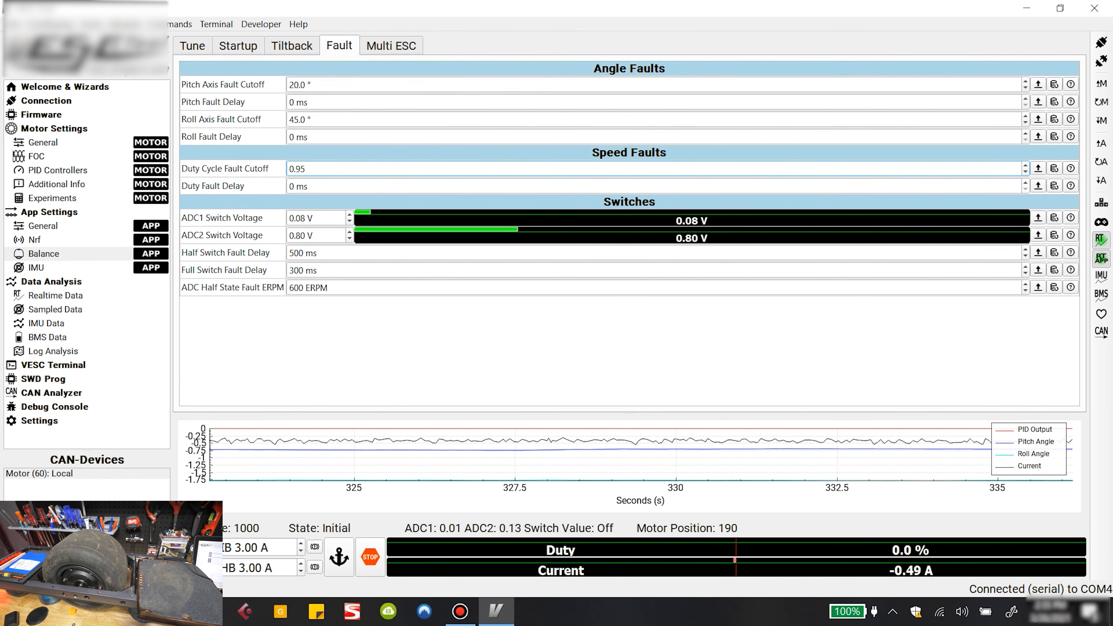
pyautogui.press('Tab')
pyautogui.write('500')
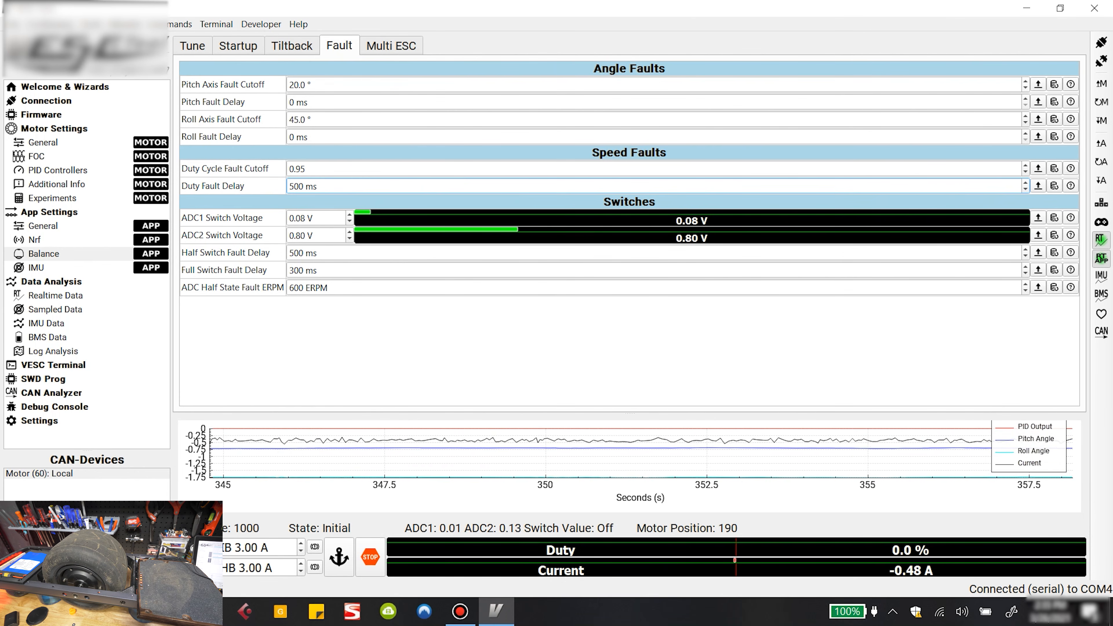
# Set the Pitch Axis Fault Cutoff to 40° and the Roll Axis Fault Cutoff to 35°, and write the app configuration
pyautogui.moveTo(289, 84); pyautogui.dragTo(294, 85)
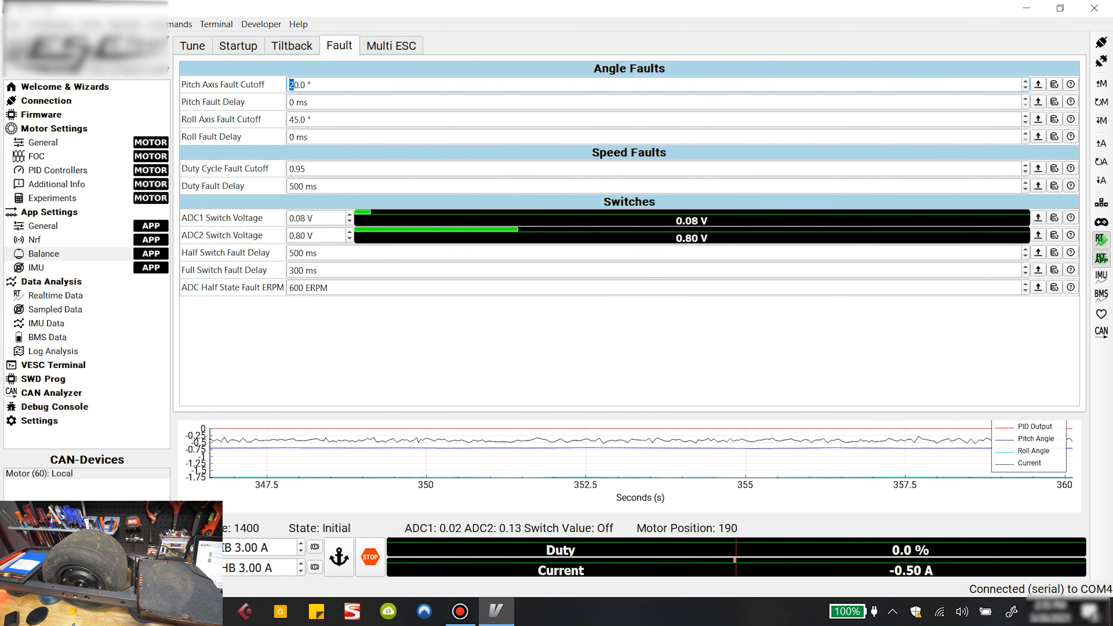
pyautogui.write('4')
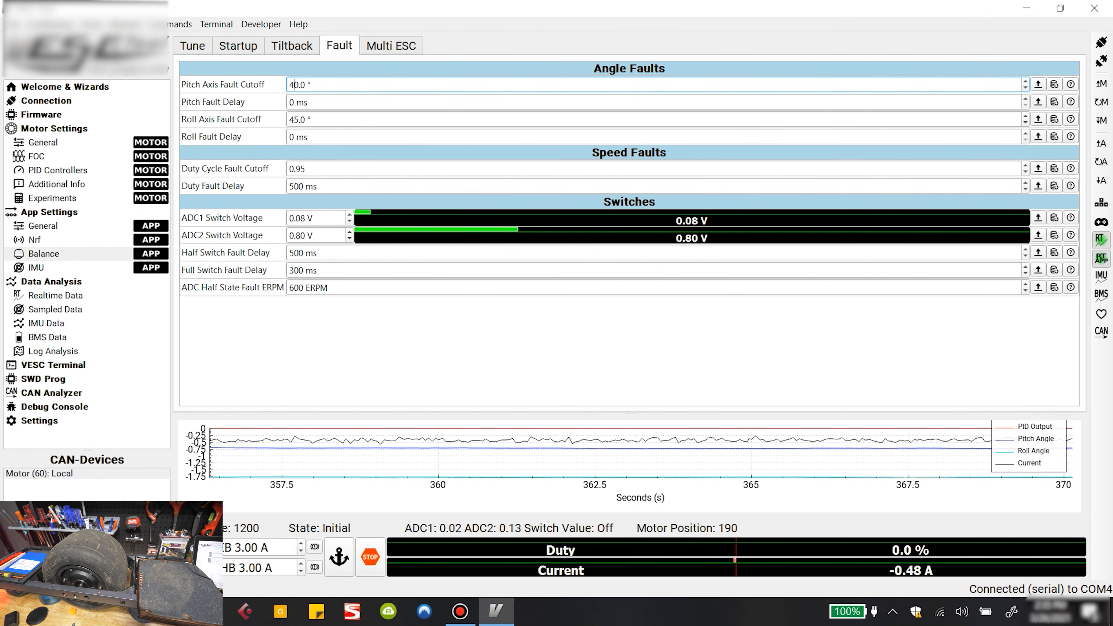
pyautogui.moveTo(294, 120); pyautogui.dragTo(288, 120)
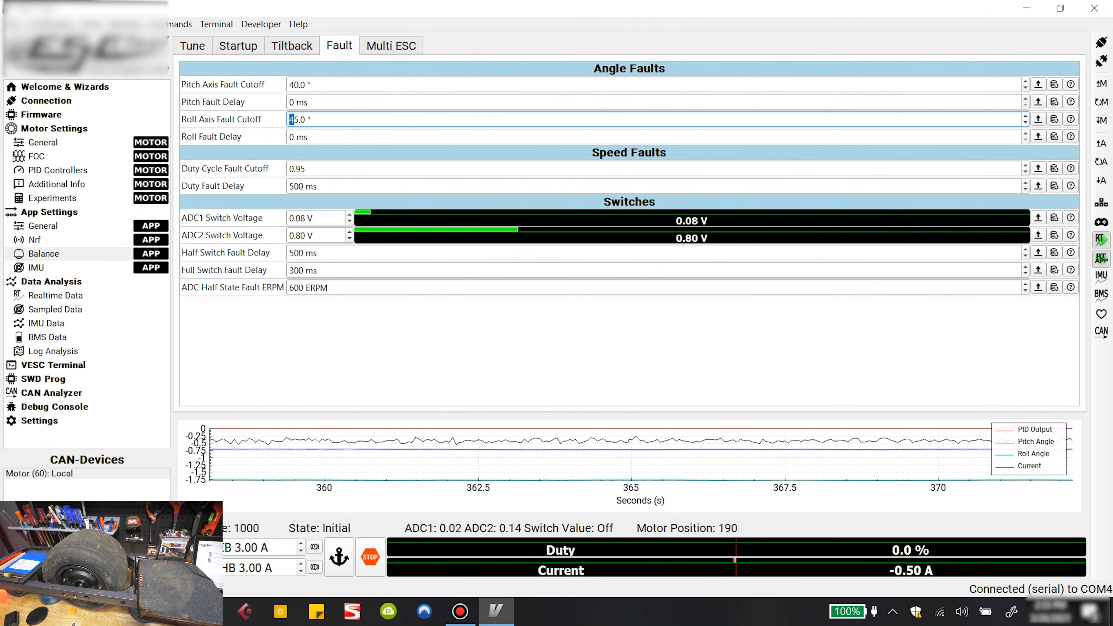
pyautogui.write('3')
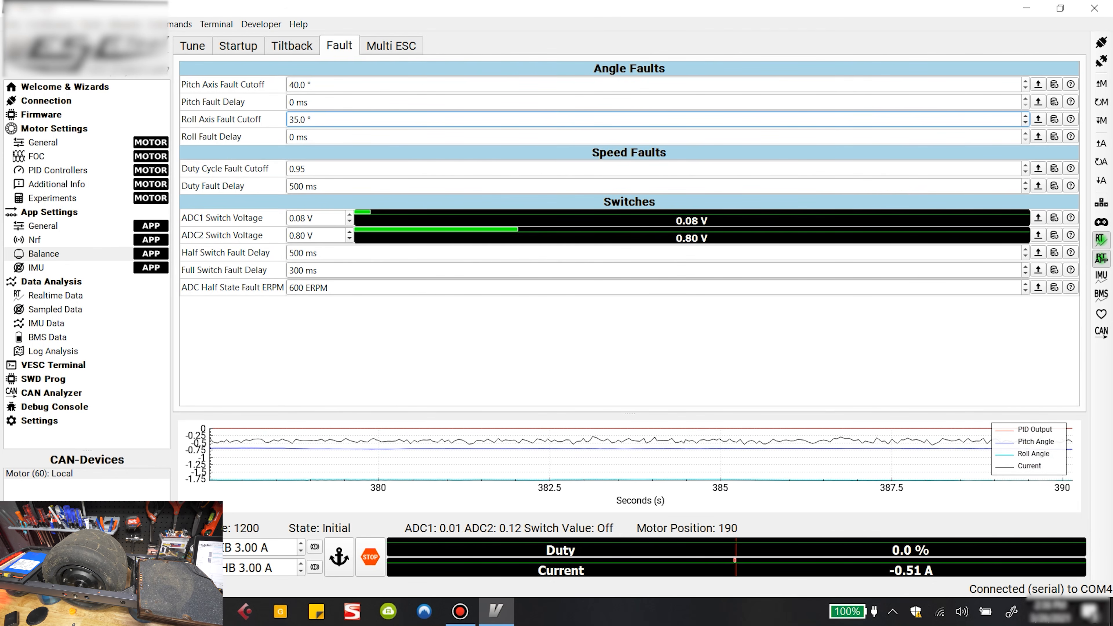
pyautogui.click(1100, 180)
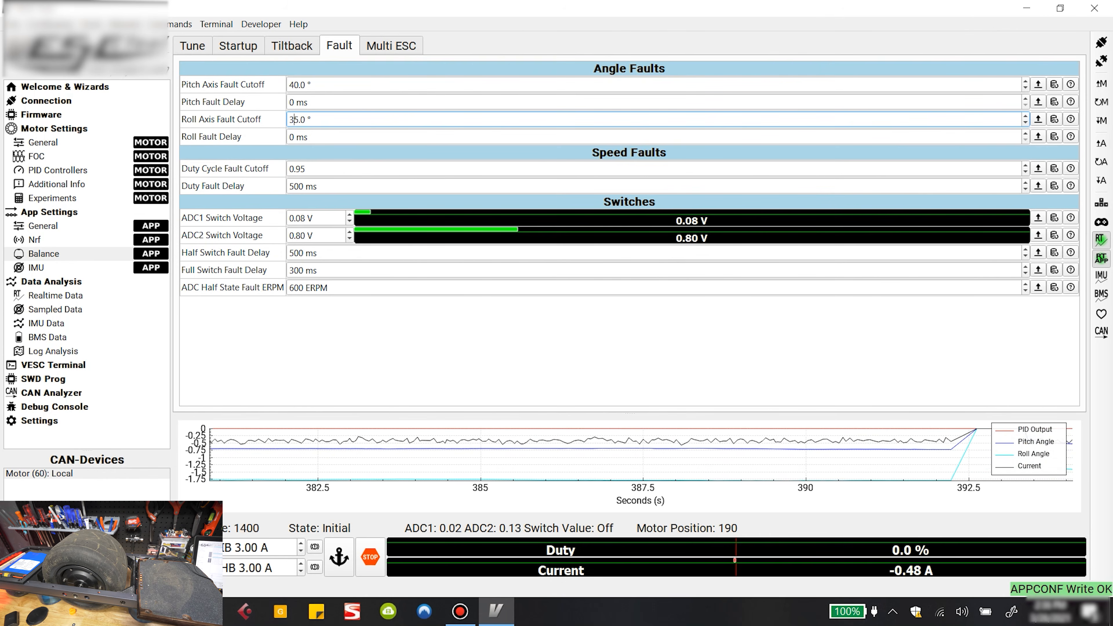
# Set the Balance app's PID tune values to P 6, I 0.005 and D 810
pyautogui.click(193, 45)
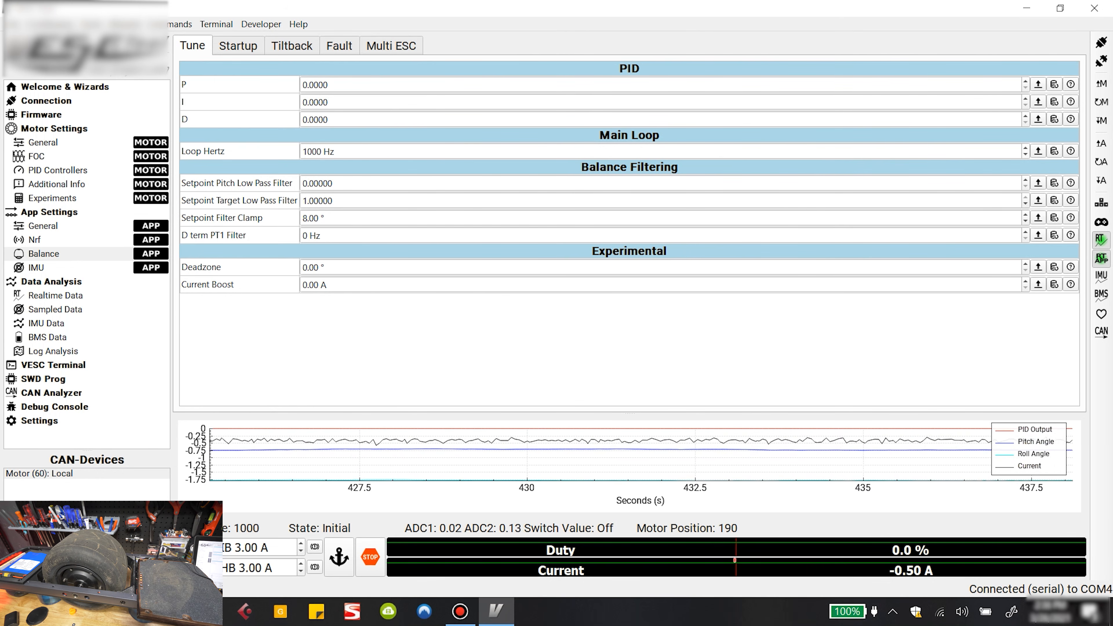
pyautogui.click(336, 152)
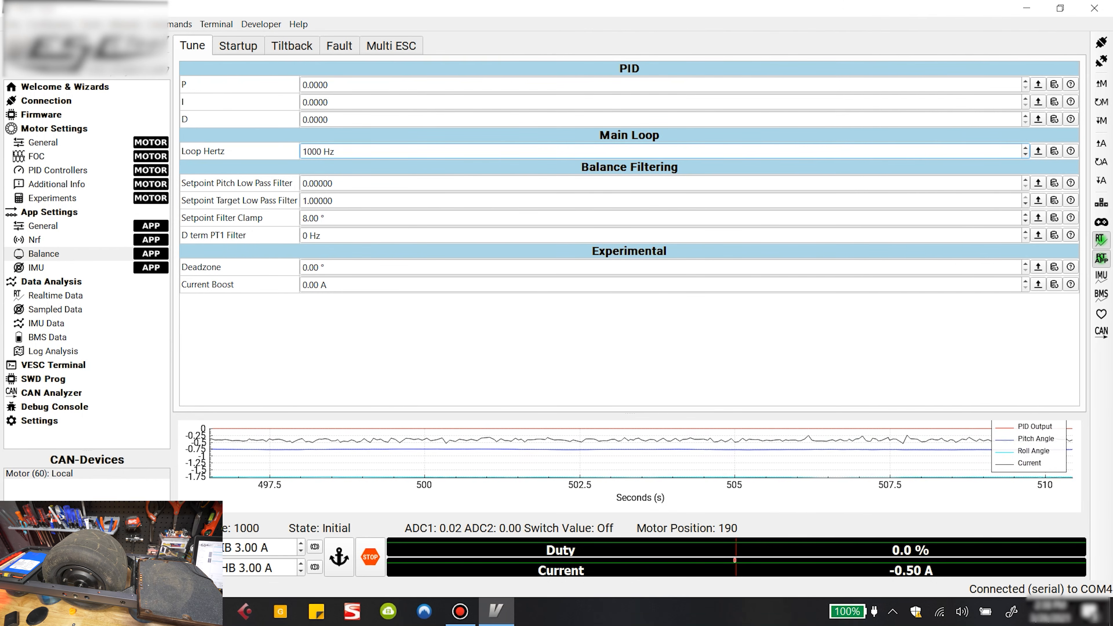
pyautogui.click(303, 84)
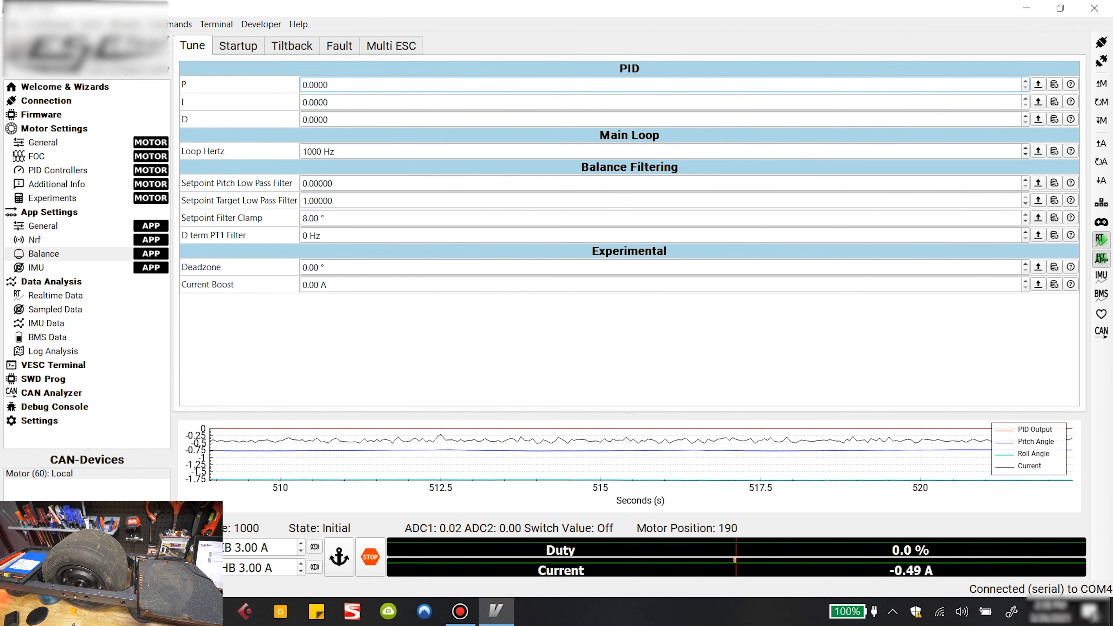
pyautogui.press('Delete')
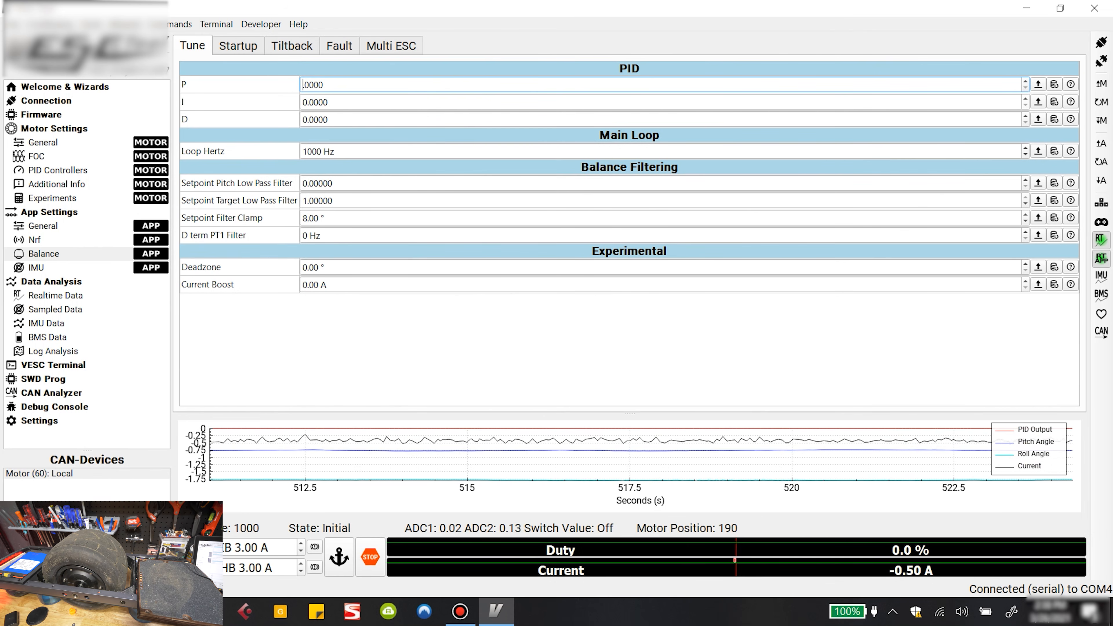
pyautogui.write('6')
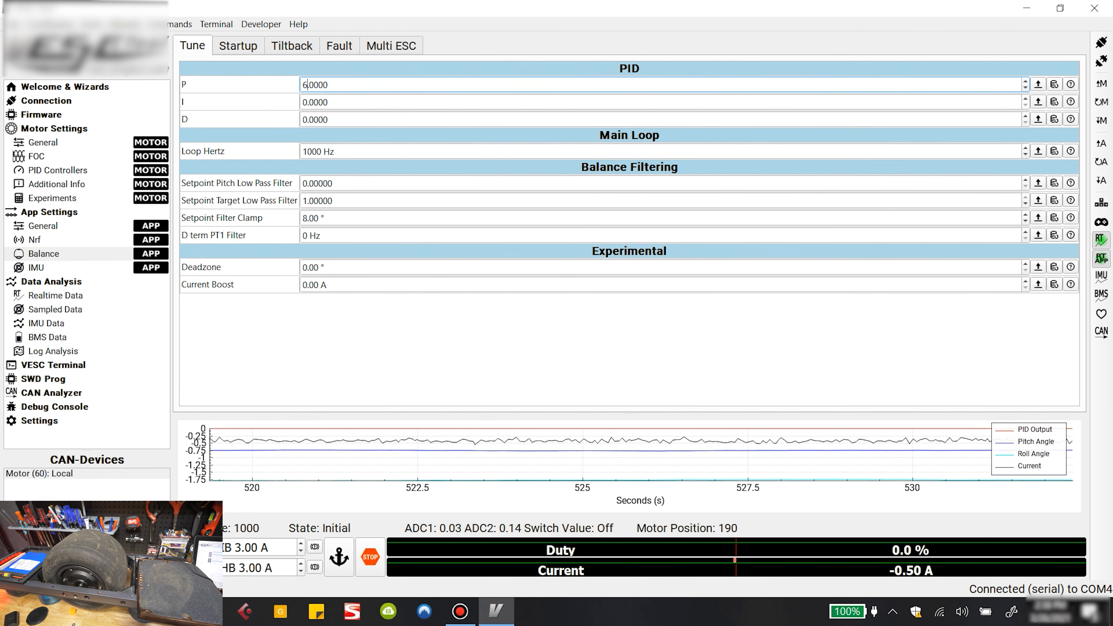
pyautogui.click(319, 102)
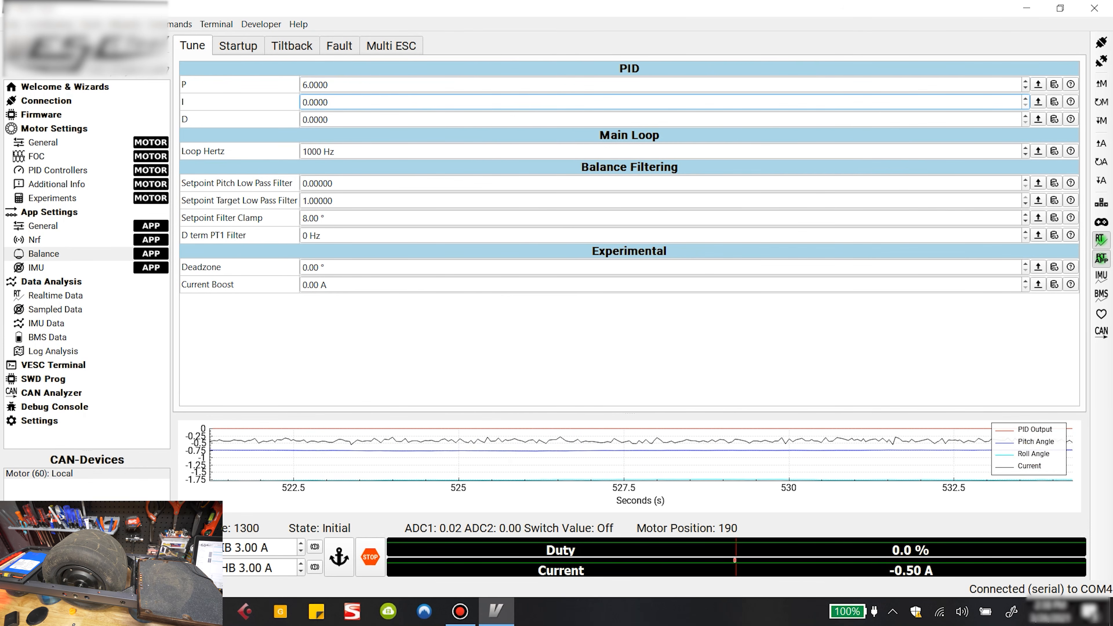
pyautogui.hotkey('shift', 'Right')
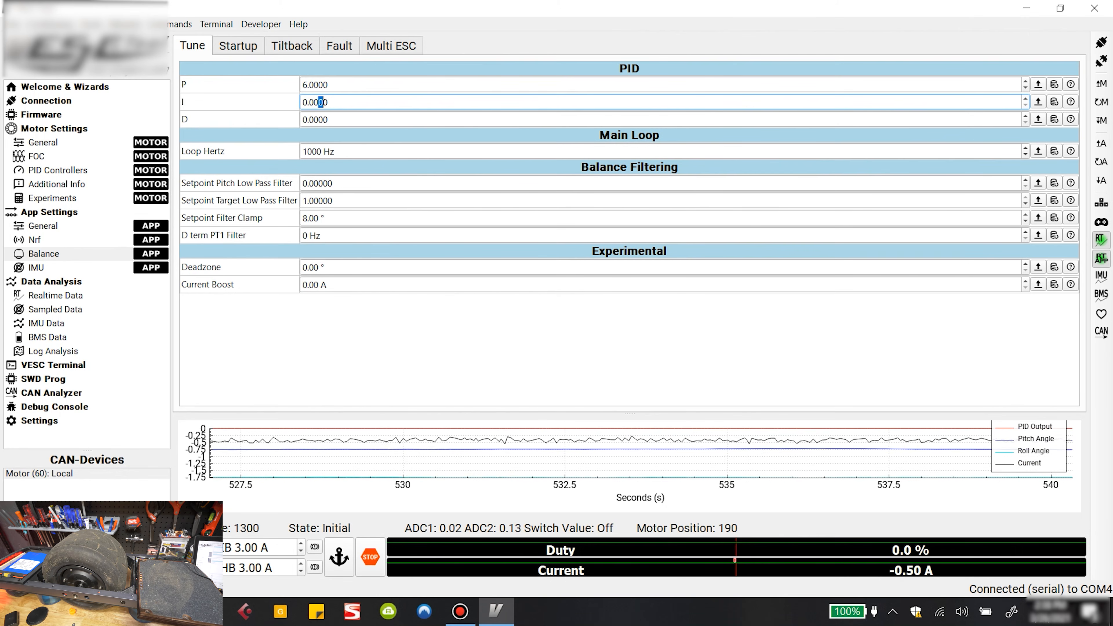
pyautogui.write('5')
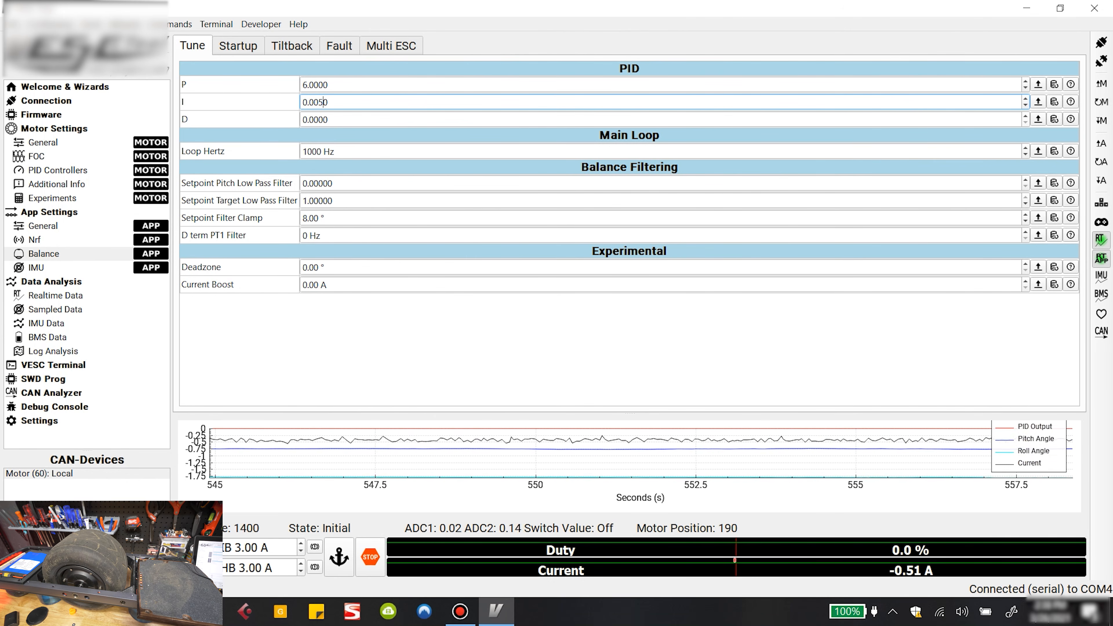
pyautogui.click(303, 120)
pyautogui.write('81')
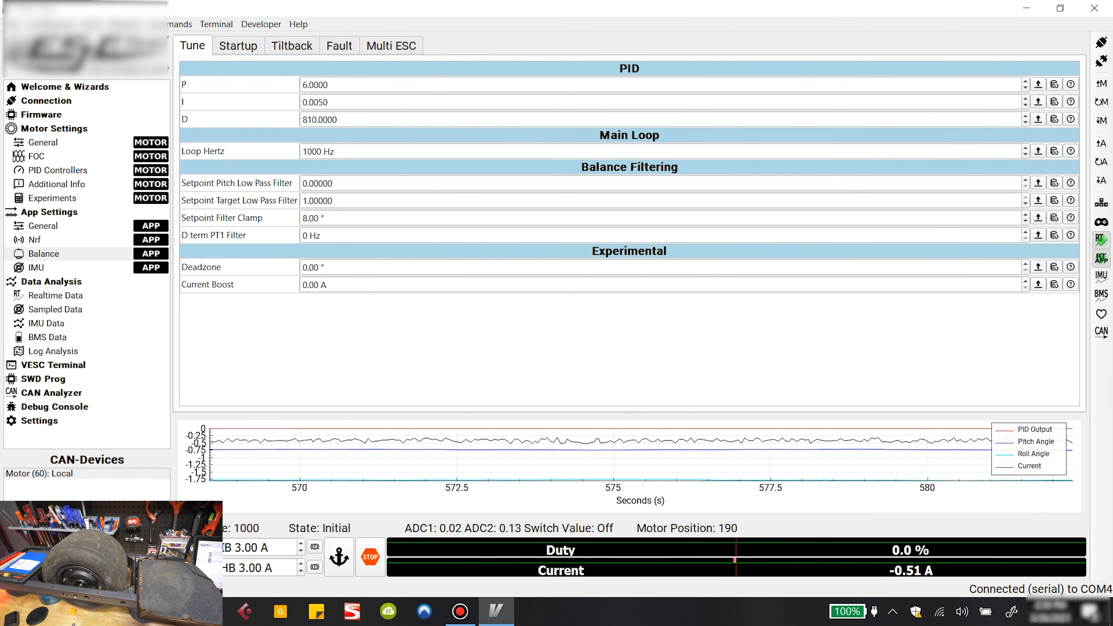
# Set the D term PT1 Filter to 10 Hz and write the app configuration
pyautogui.click(303, 235)
pyautogui.write('1')
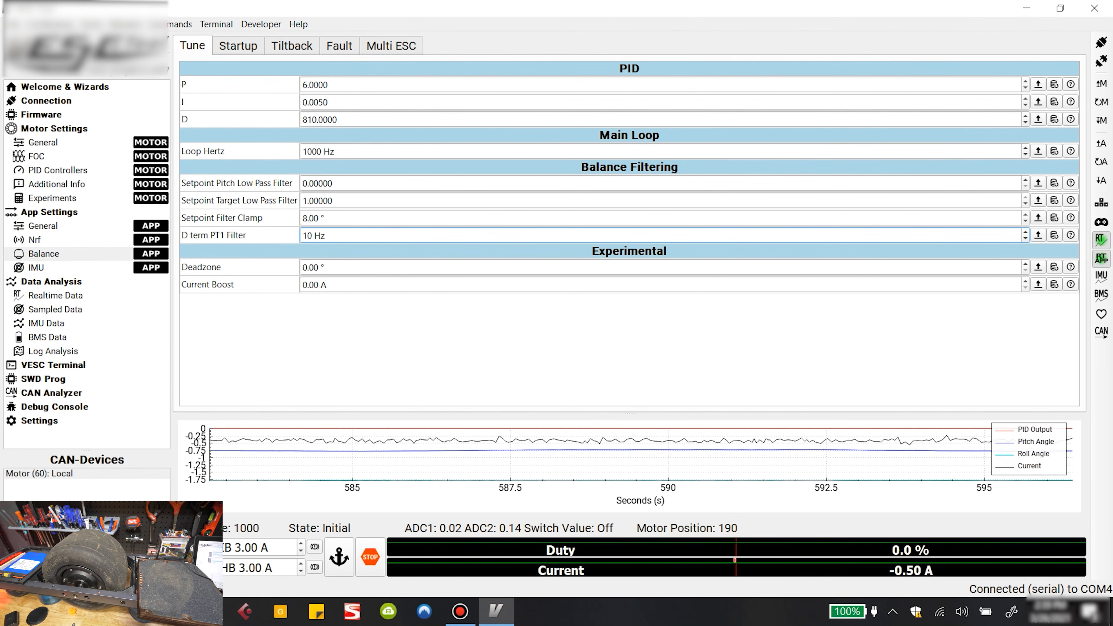
pyautogui.click(1101, 180)
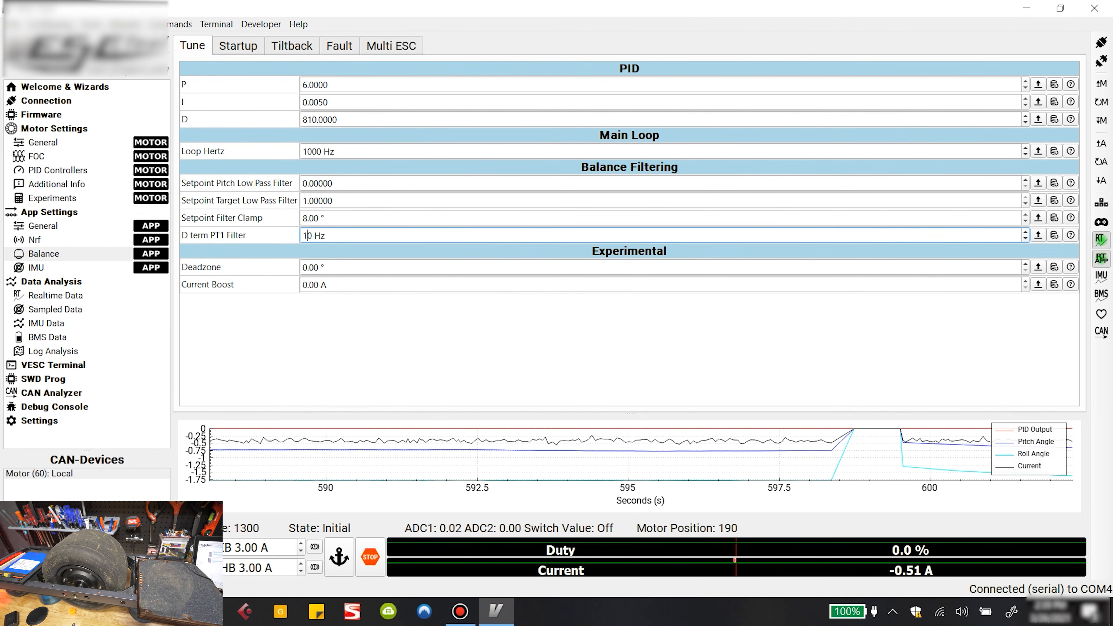
# Review the IMU settings, return to the Balance app's tune settings and write the app configuration again
pyautogui.click(44, 268)
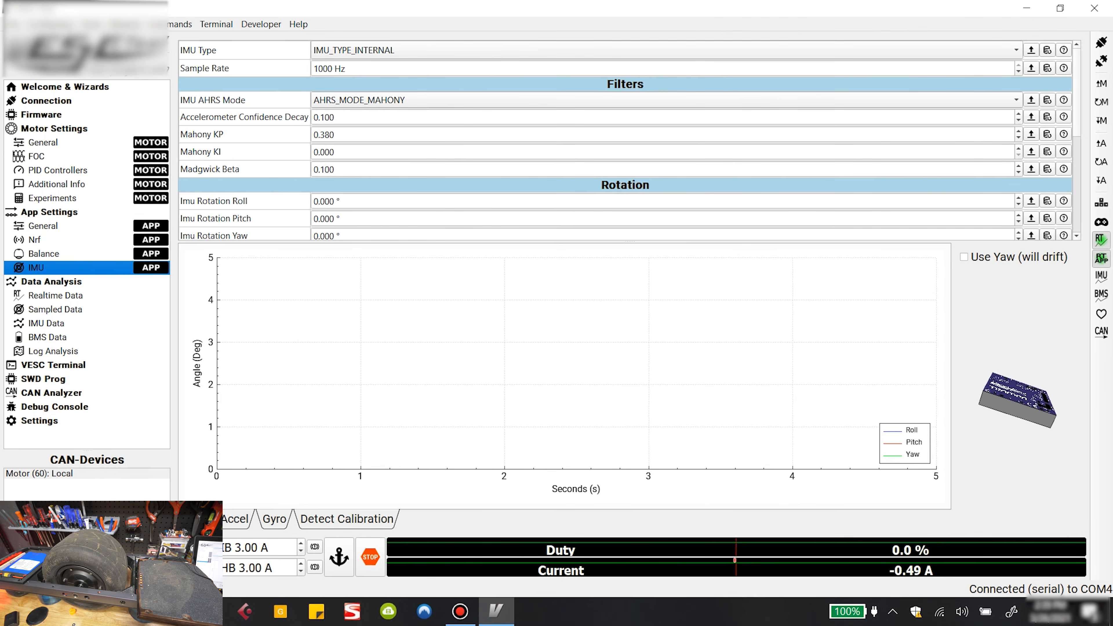
pyautogui.click(44, 253)
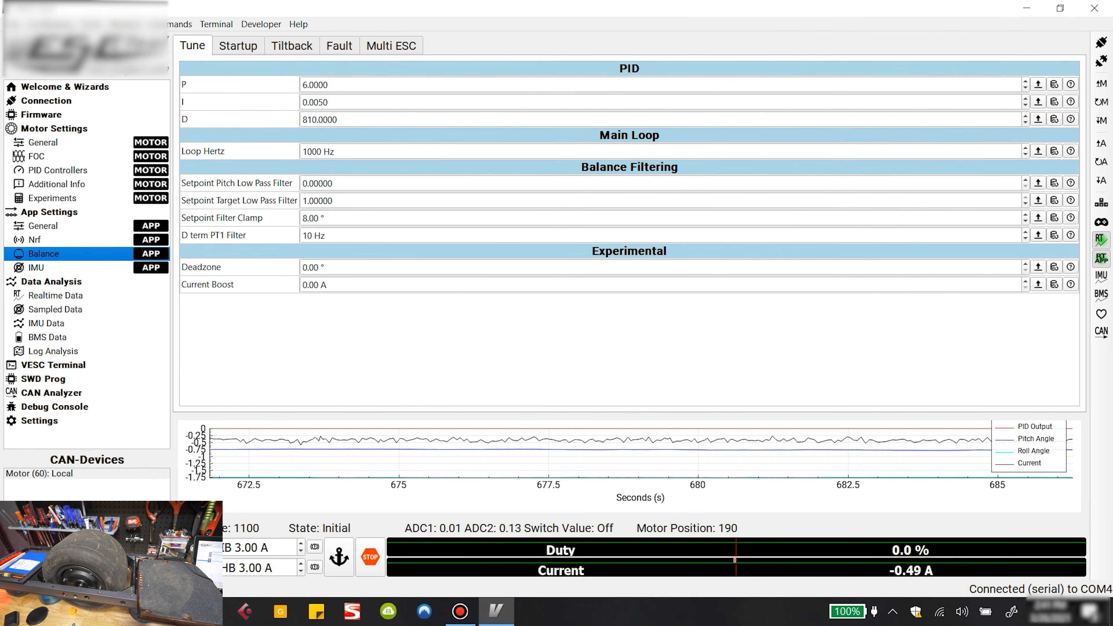
pyautogui.click(1101, 180)
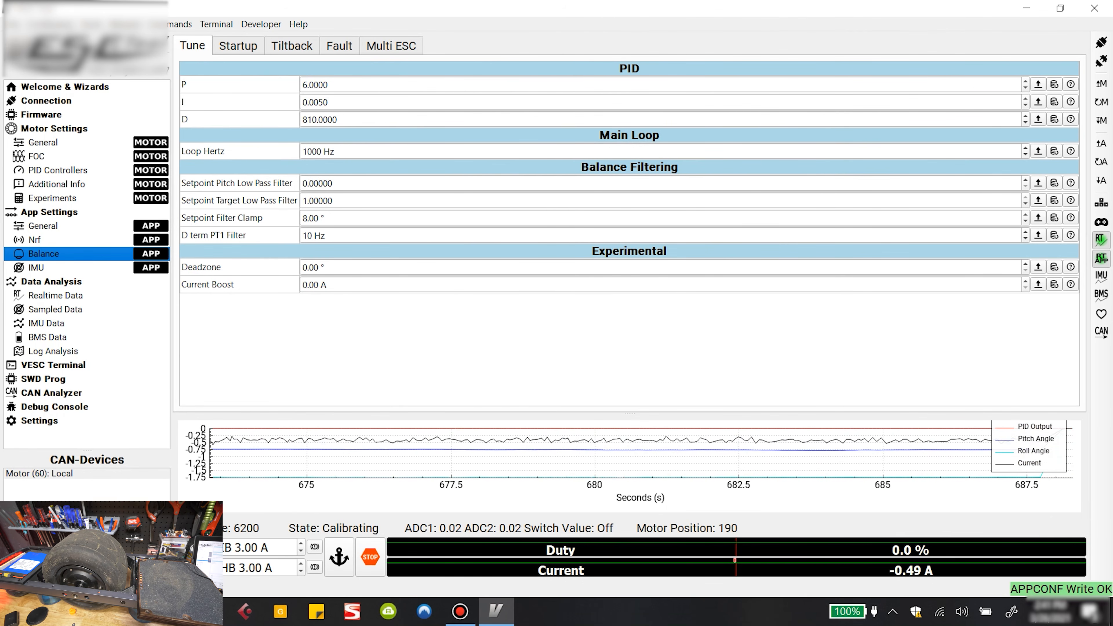